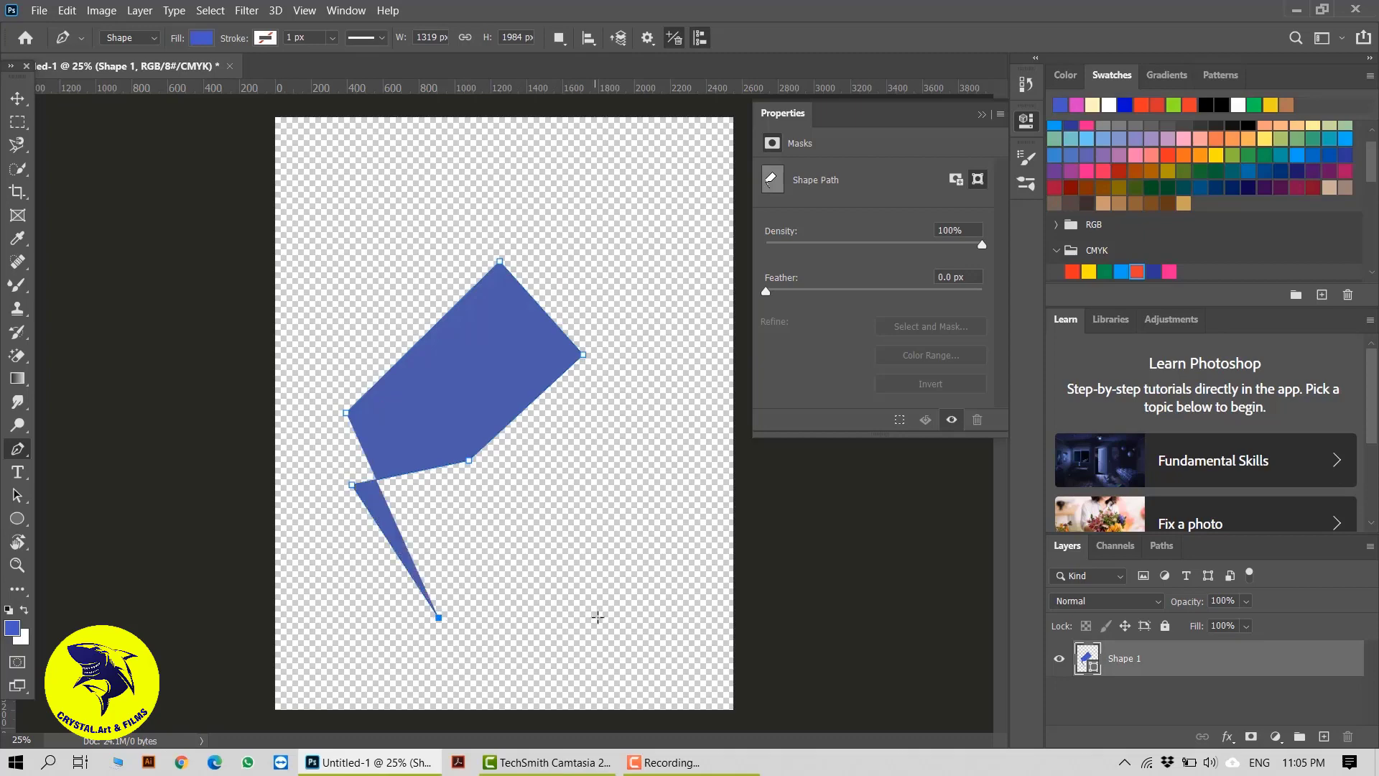
Complete the closed straight-sided polygon with the Pen tool, ending at its starting anchor, and move it slightly up and to the right
left_click(596, 616)
left_click(631, 500)
left_click(647, 367)
left_click_drag(640, 284, 641, 275)
left_click(589, 216)
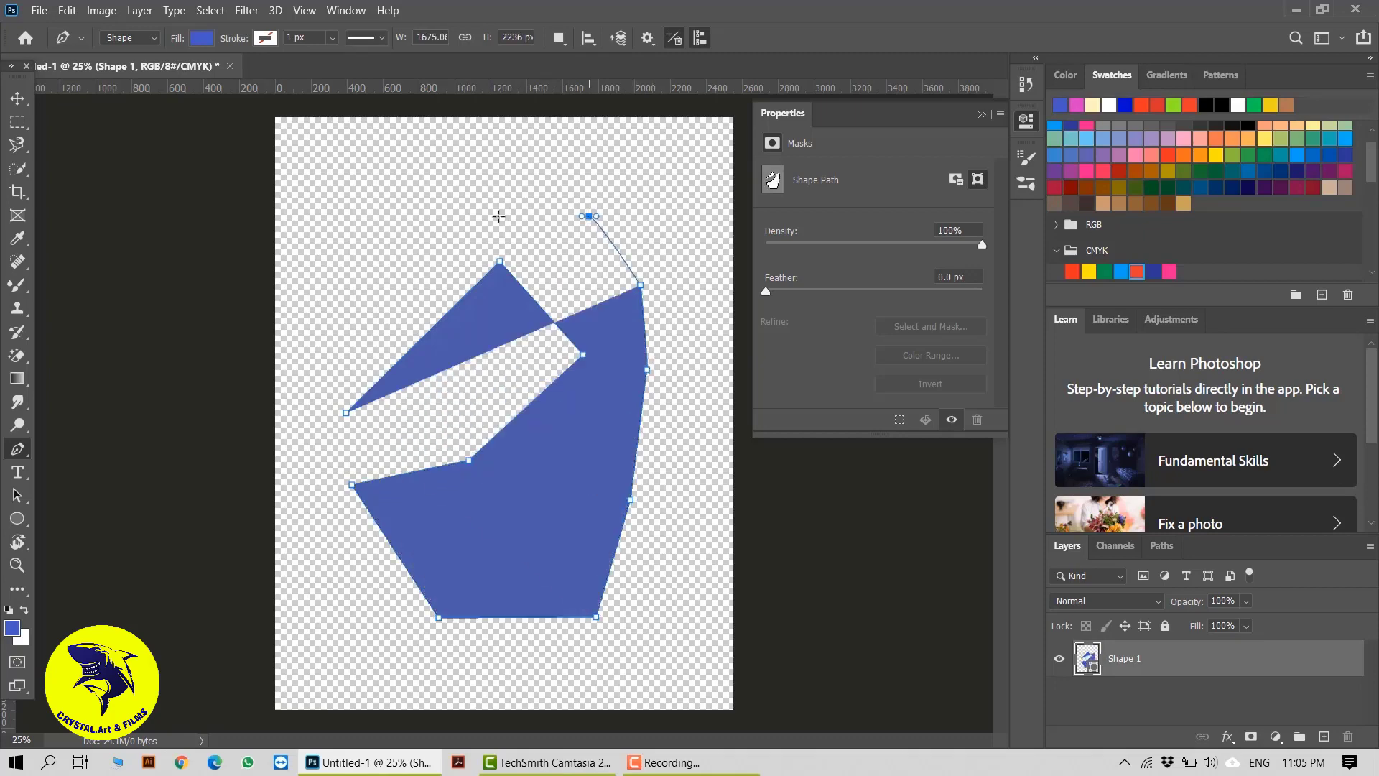
left_click(481, 215)
left_click(373, 265)
left_click(370, 322)
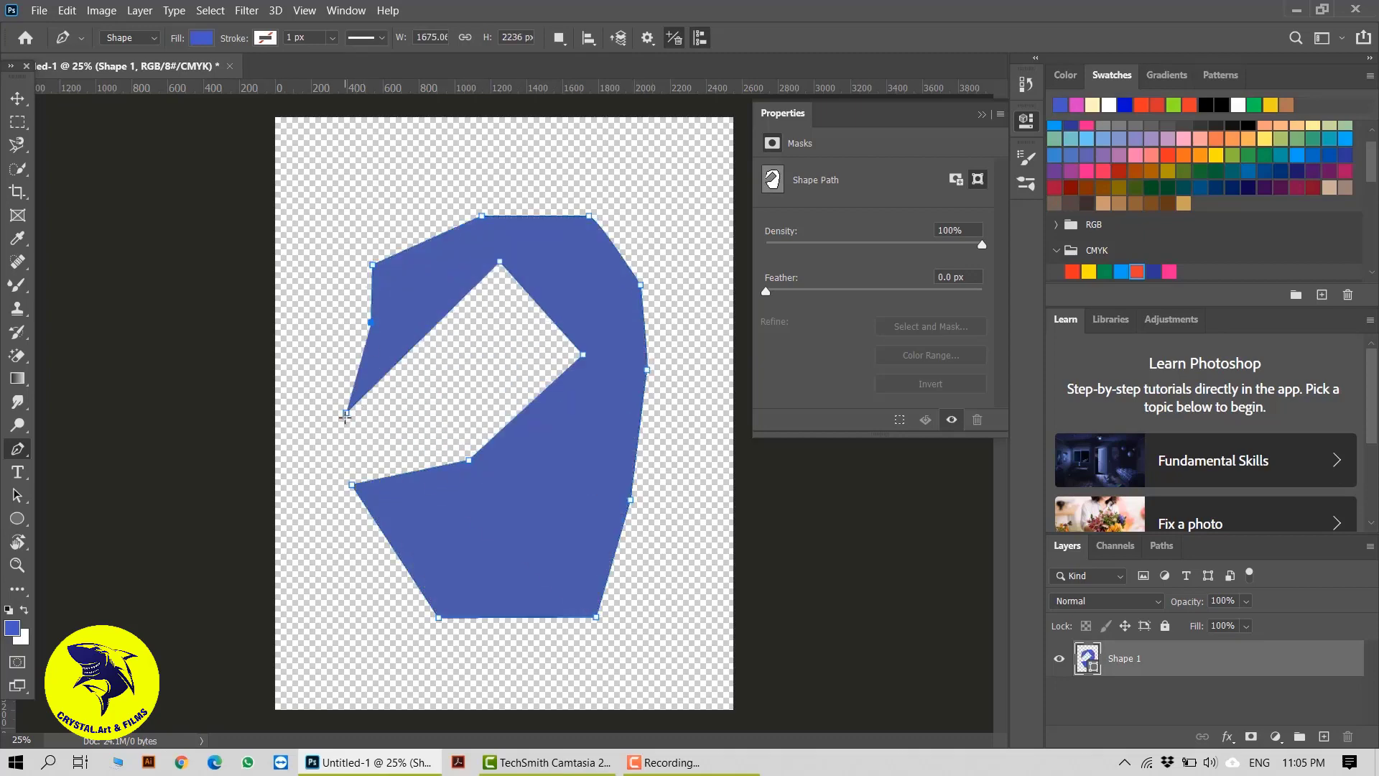
left_click(347, 412)
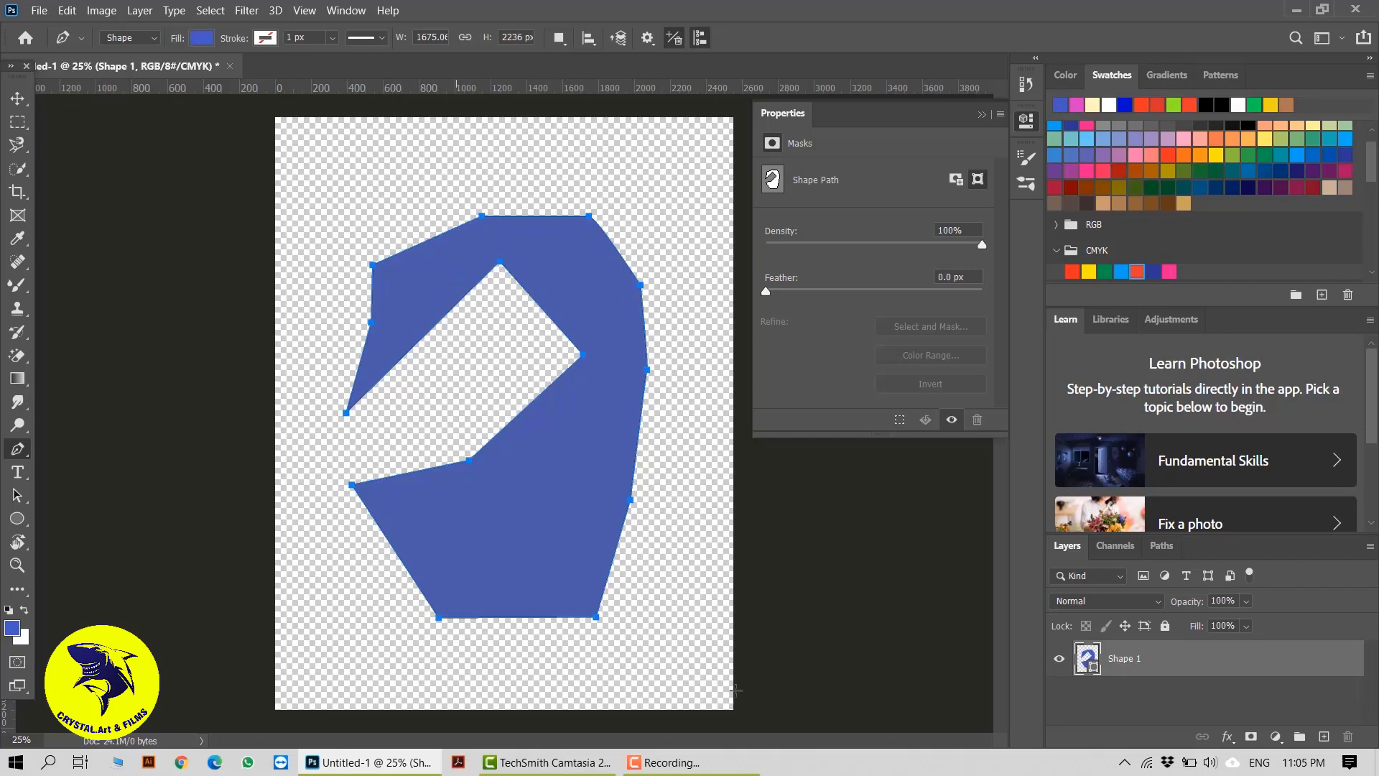
left_click(17, 98)
left_click_drag(397, 475, 570, 484)
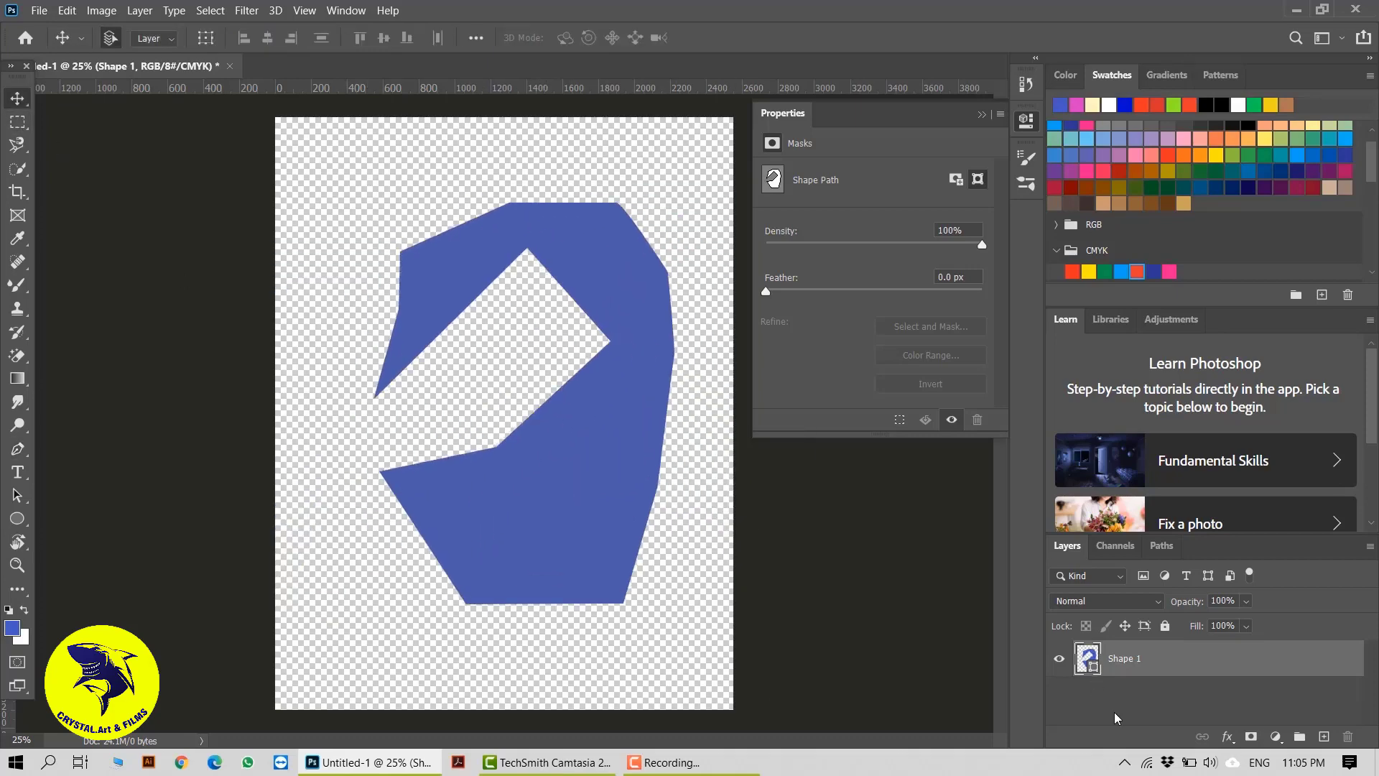
Add a new empty layer and delete the polygon's Shape 1 layer
left_click(1324, 737)
left_click(1191, 703)
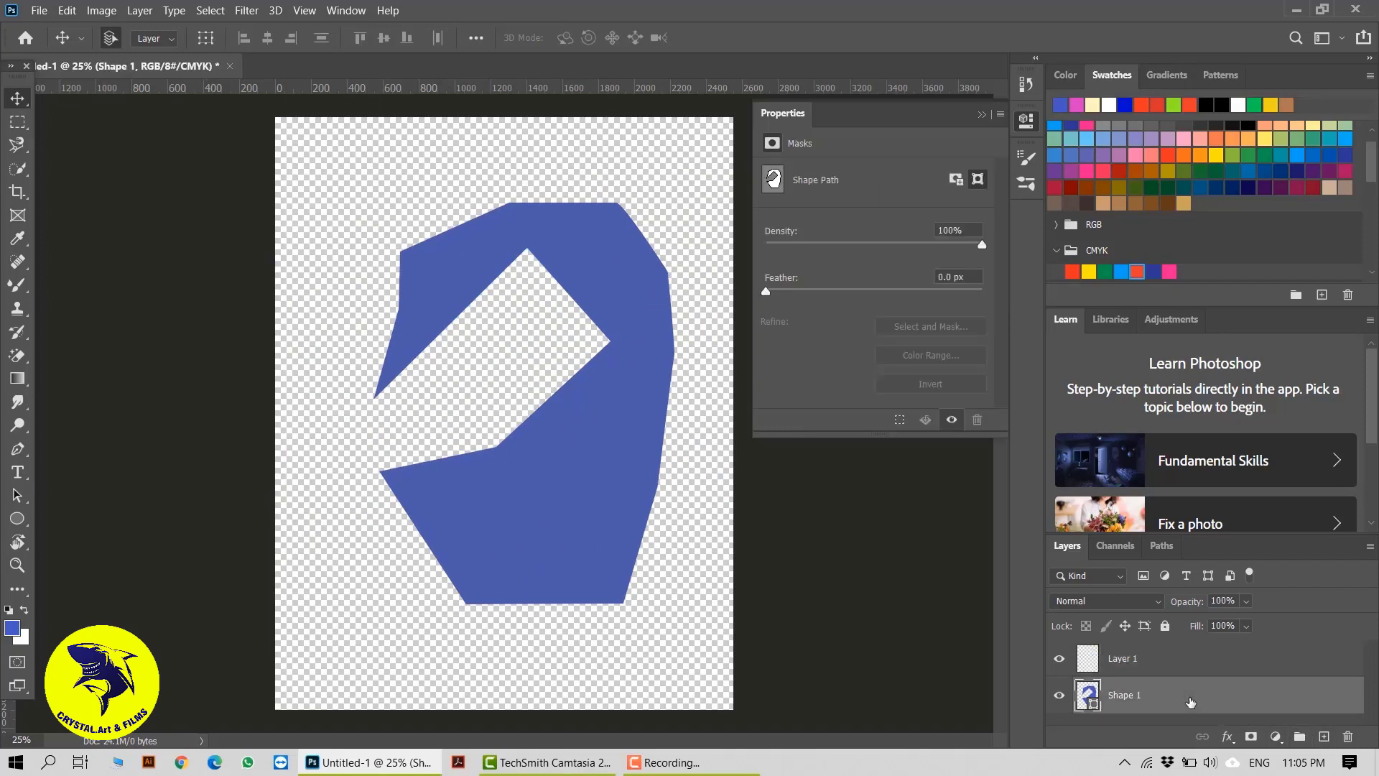
key("Delete")
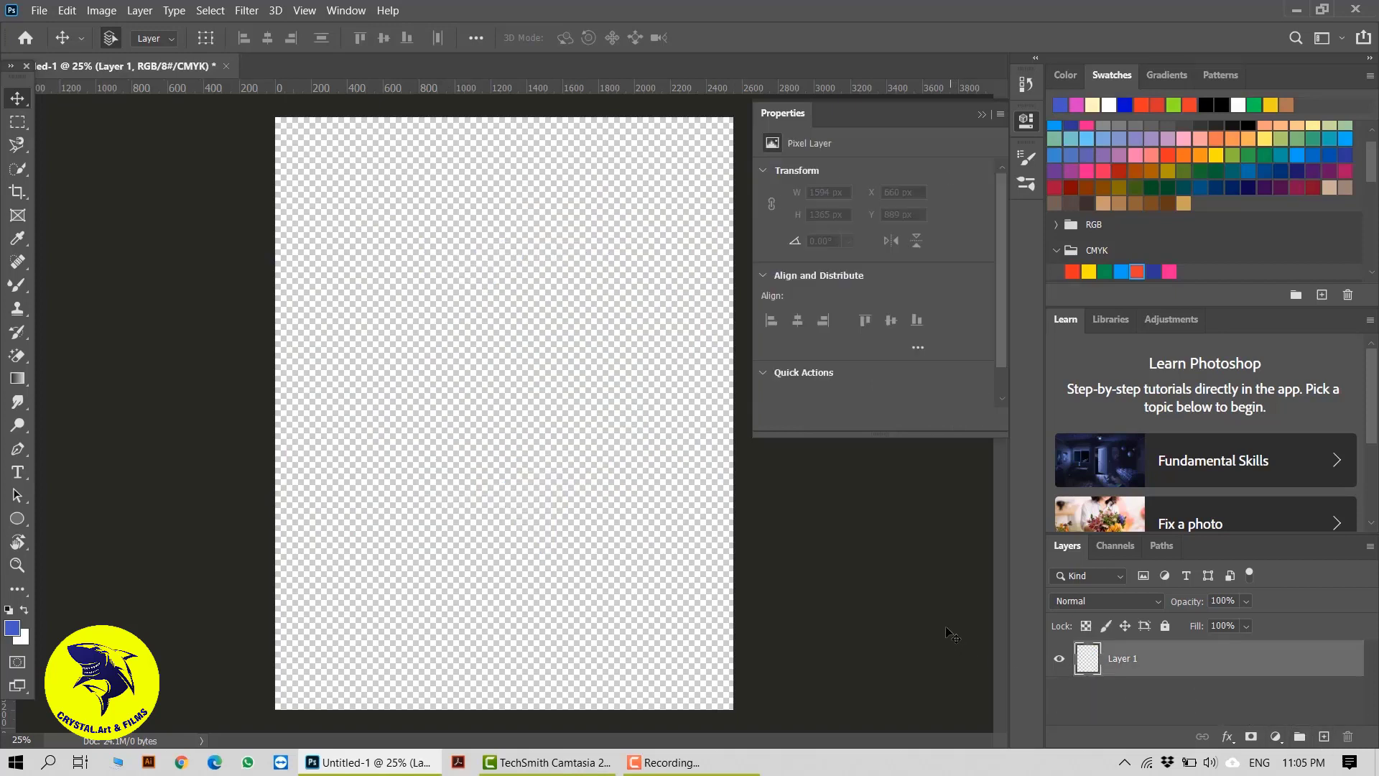
Draw the curved upper edge of a leaf with the Pen tool, from the canvas's left edge up to its upper middle
left_click(18, 451)
left_click(288, 390)
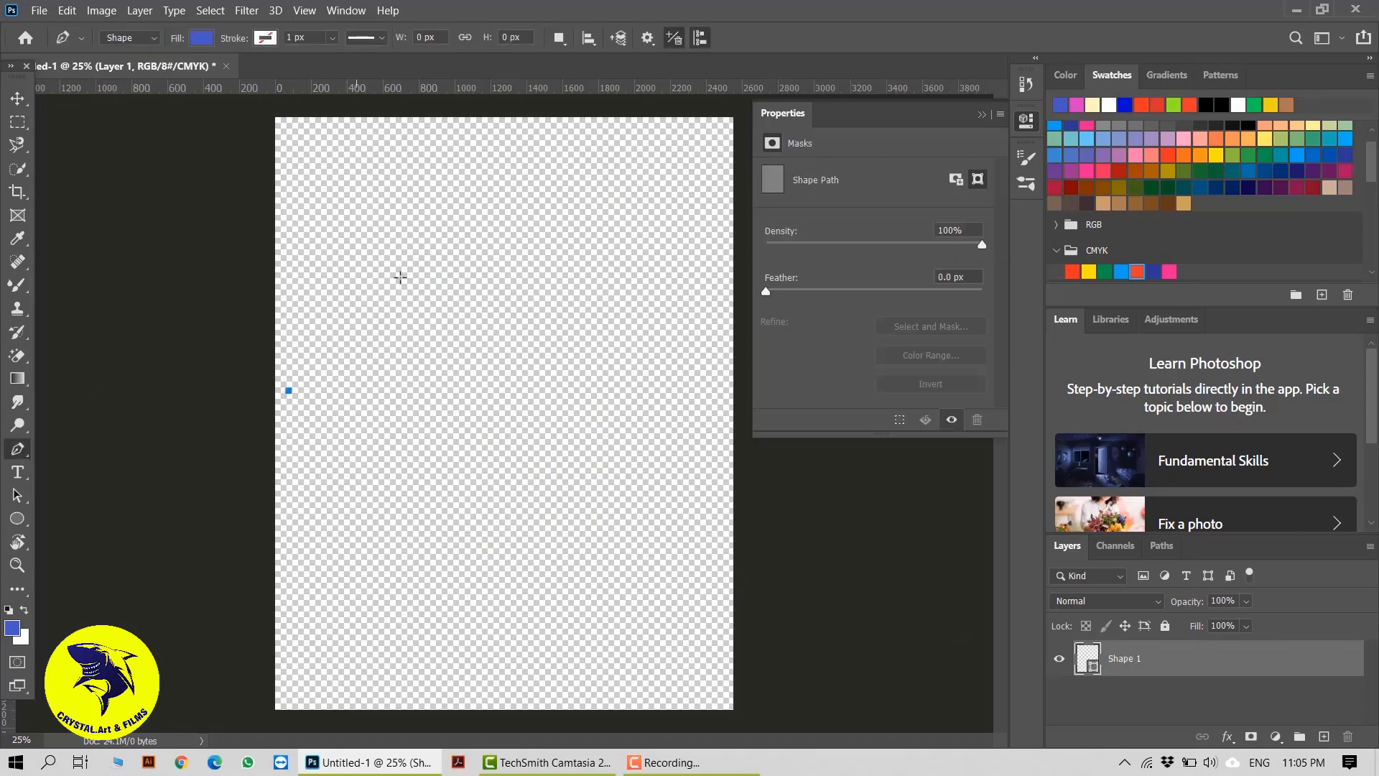
left_click(498, 214)
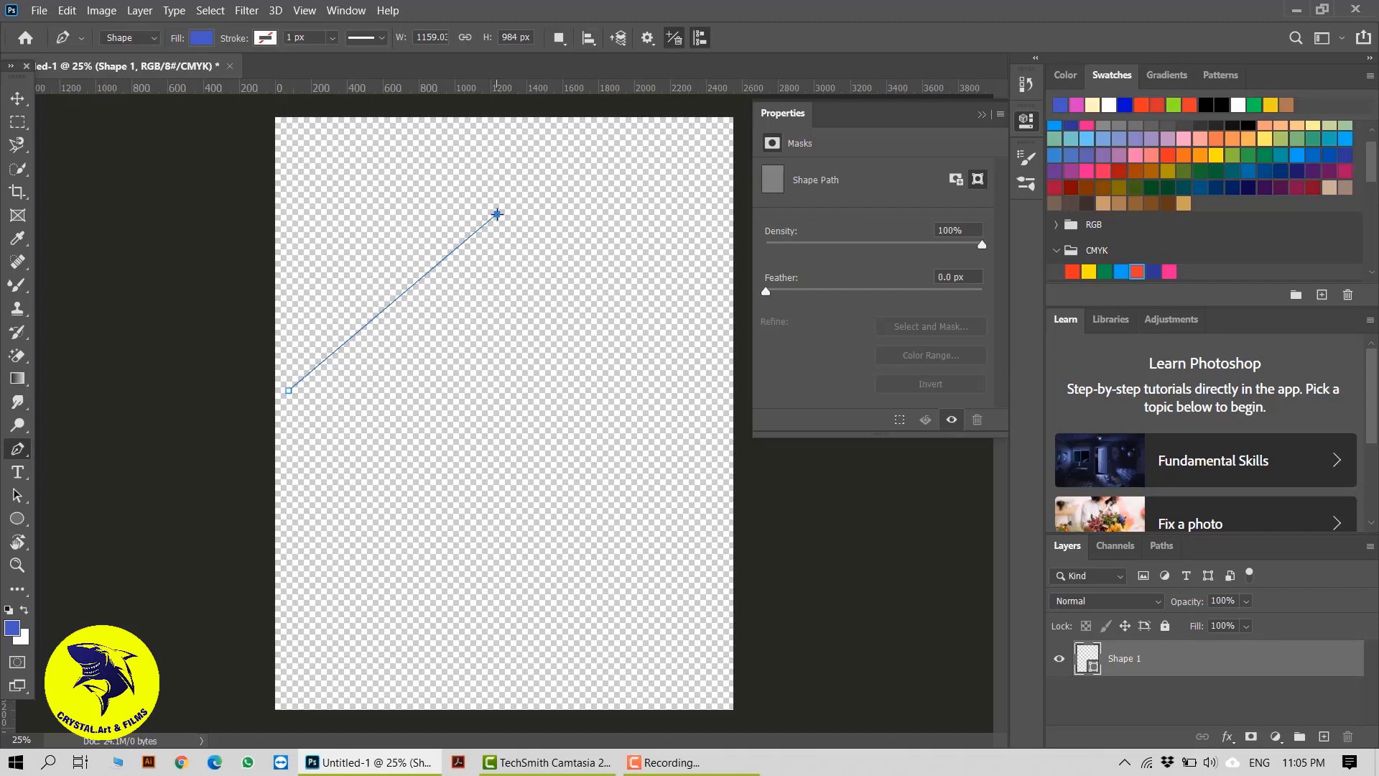
left_click_drag(497, 214, 663, 223)
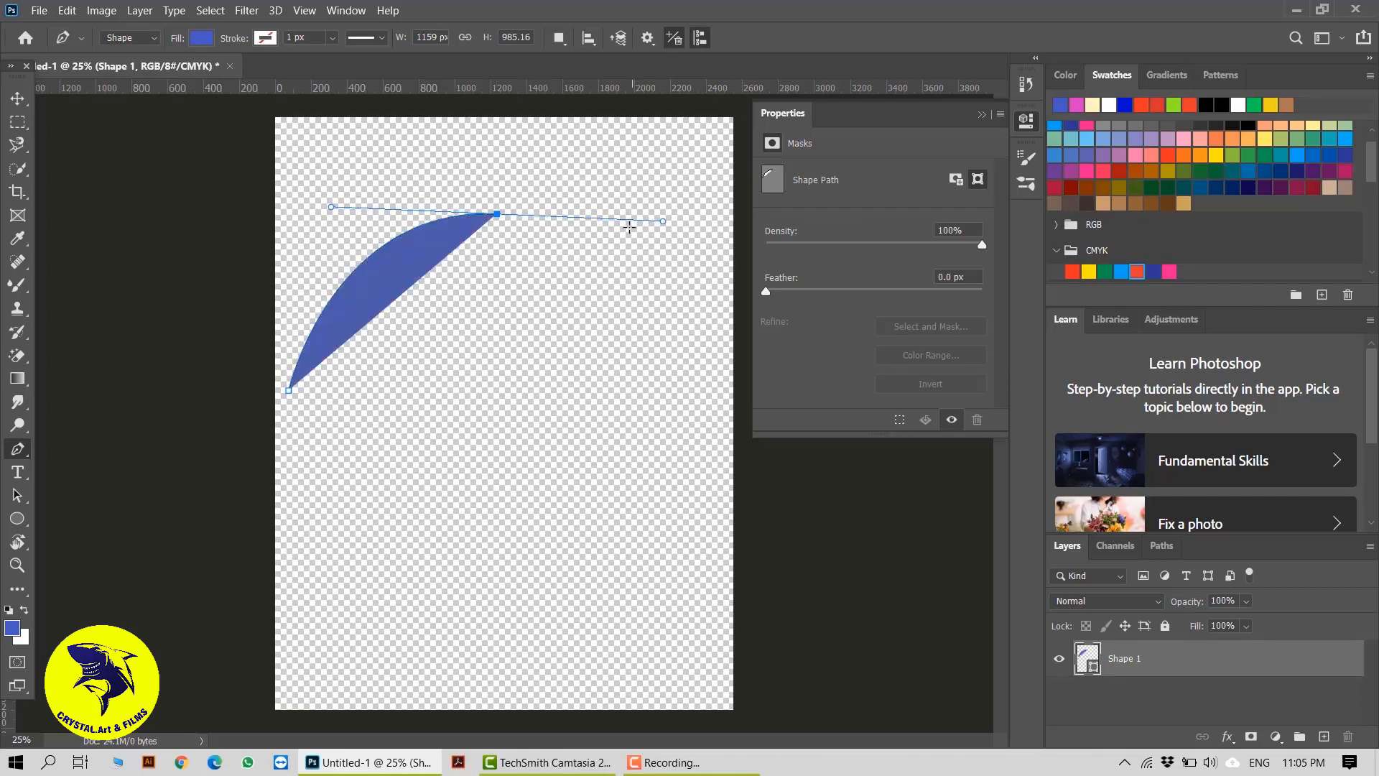
Make the leaf's upper anchor a corner and close the path with a curved lower edge, about 1217 × 985 px overall
left_click_drag(288, 390, 524, 407)
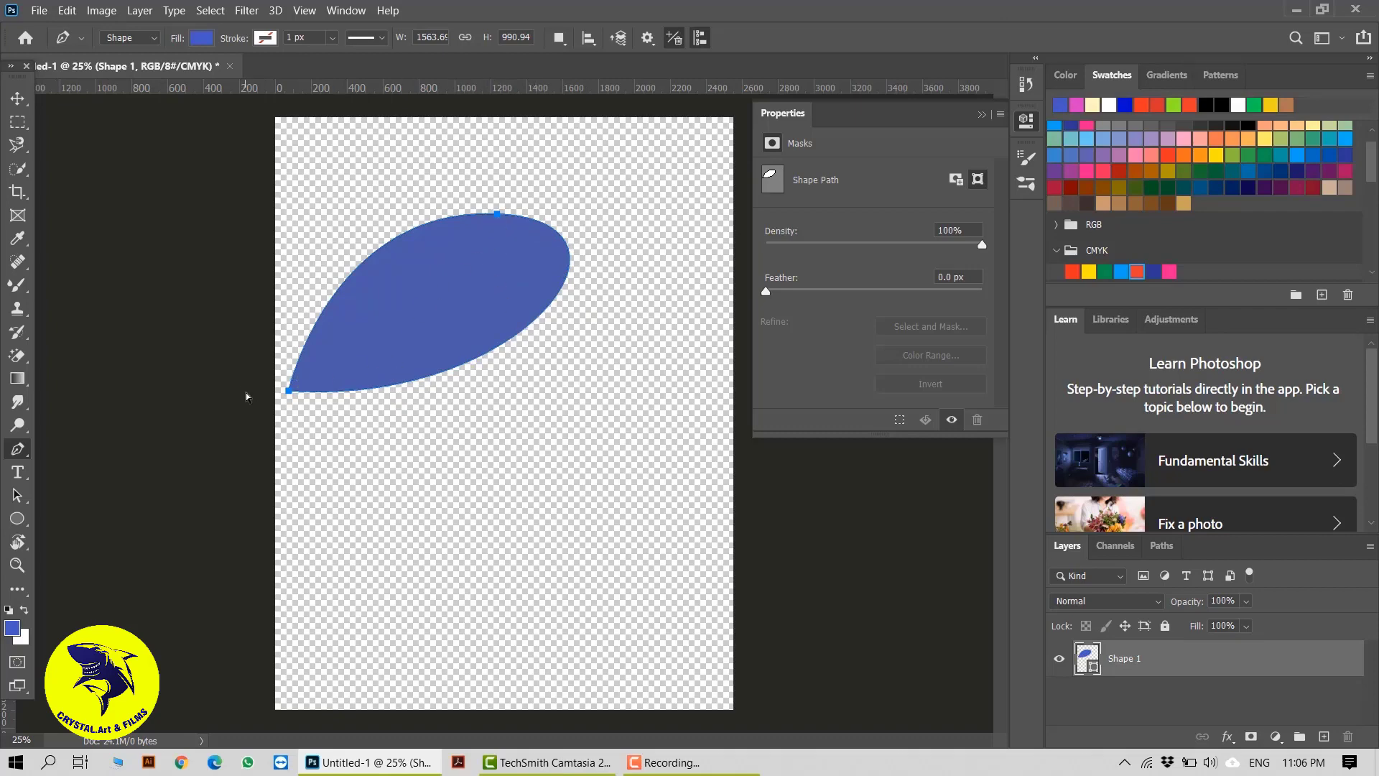
key("ctrl+z")
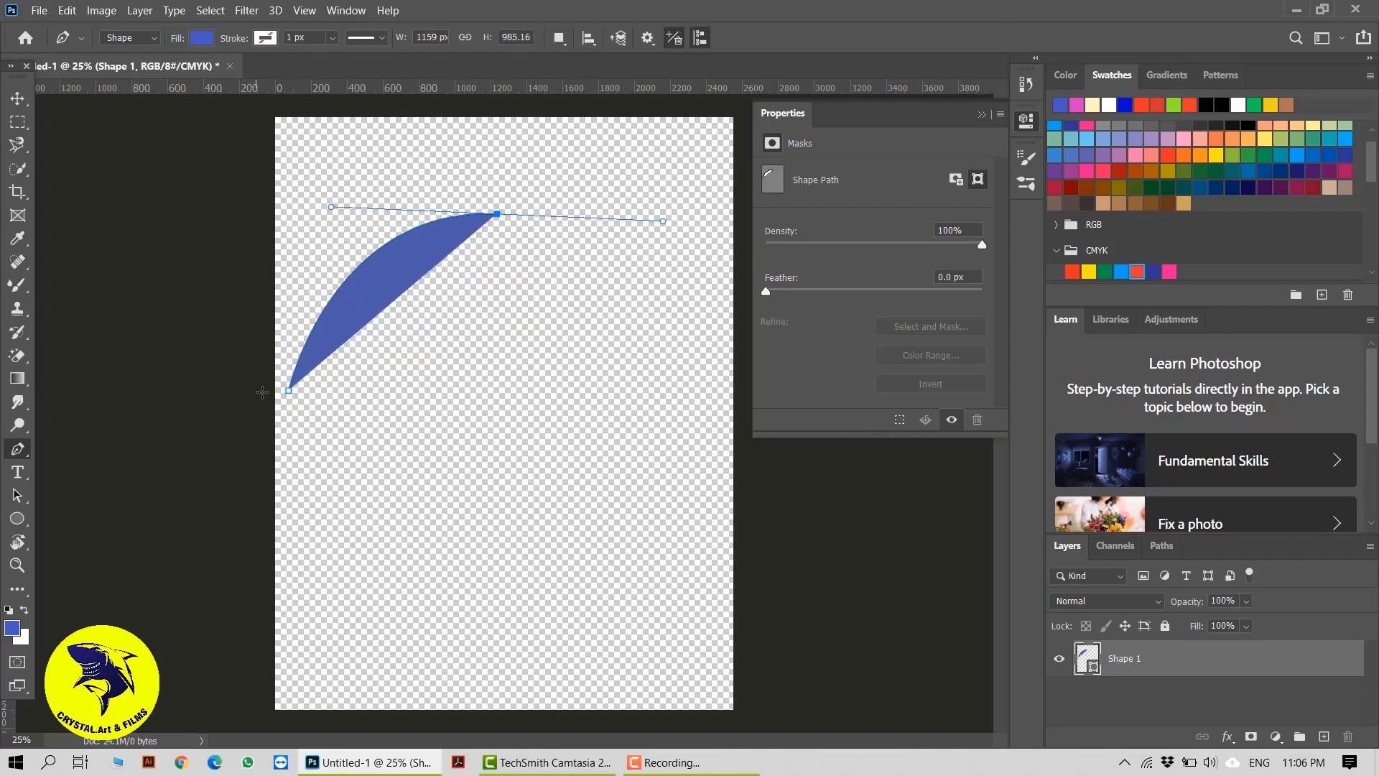
left_click(497, 213)
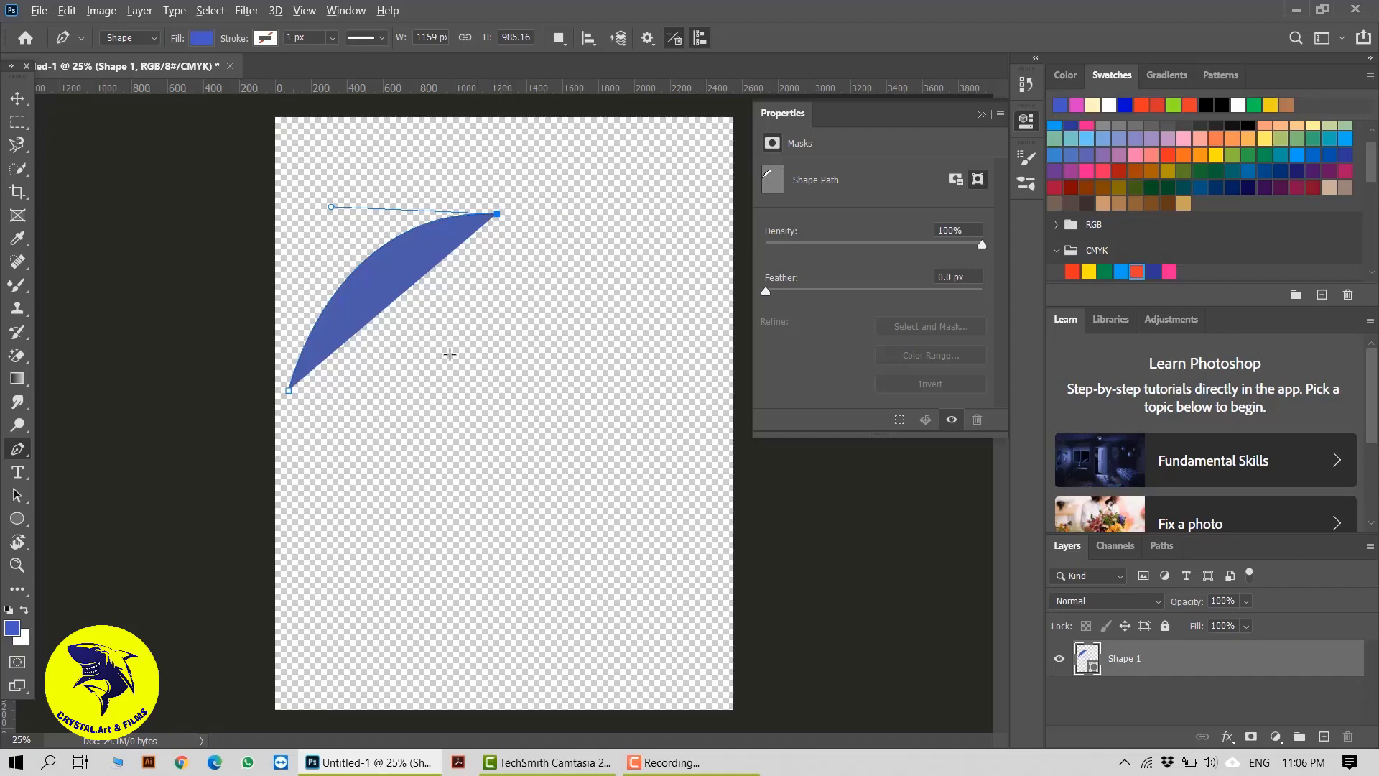
left_click(289, 390)
left_click_drag(247, 400, 2, 400)
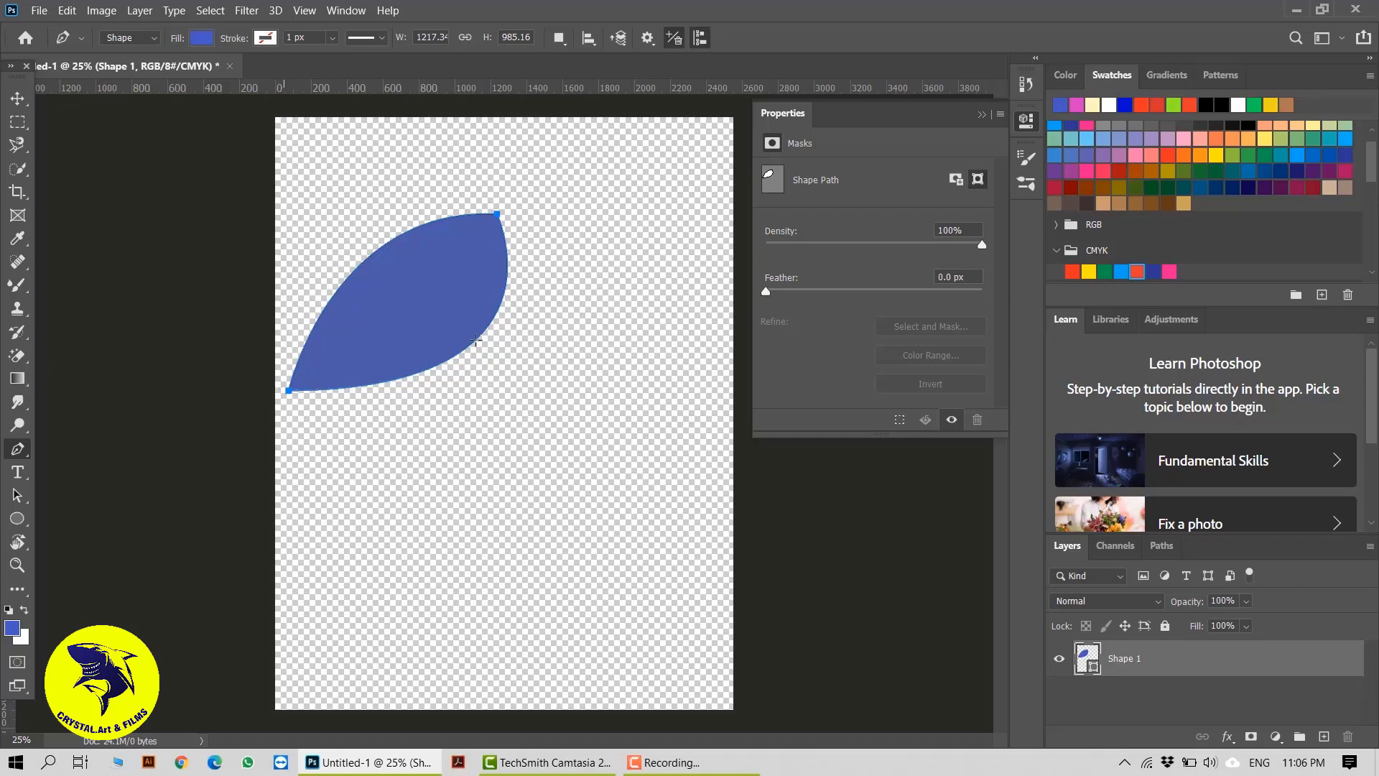
Fill the leaf with the light tan swatch and move it up toward the canvas's top-left corner
left_click(201, 38)
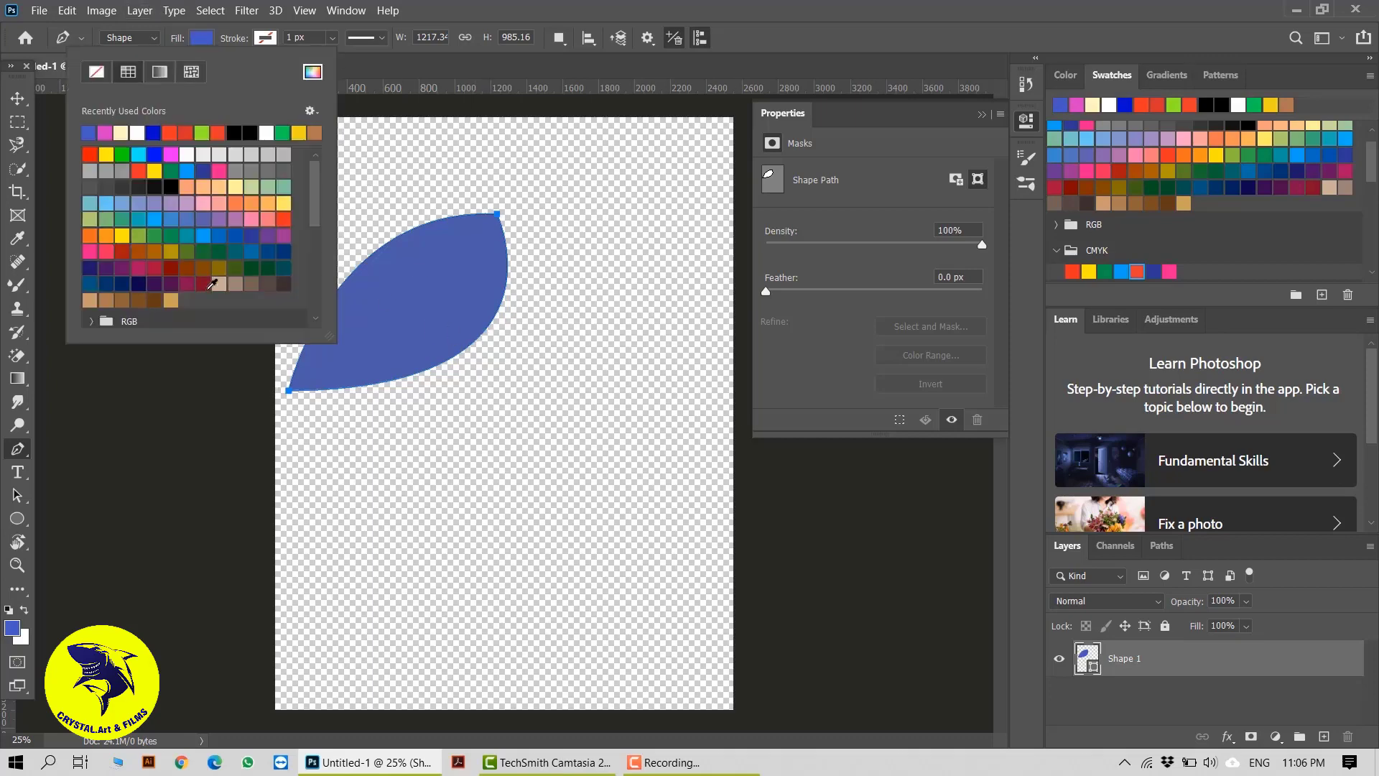
left_click(224, 284)
key("v")
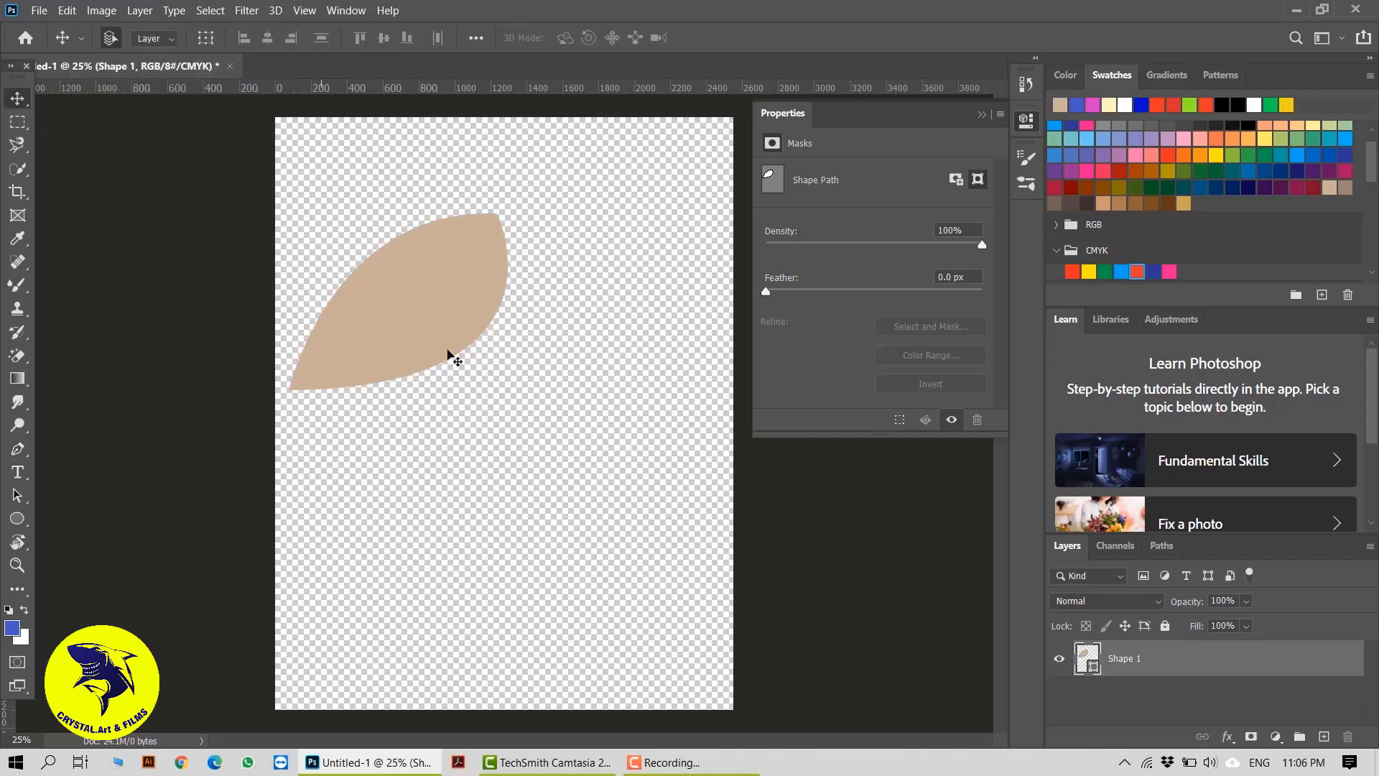
left_click_drag(450, 358, 423, 252)
Choose the Pen tool and set its drawing mode to Shape
left_click(17, 451)
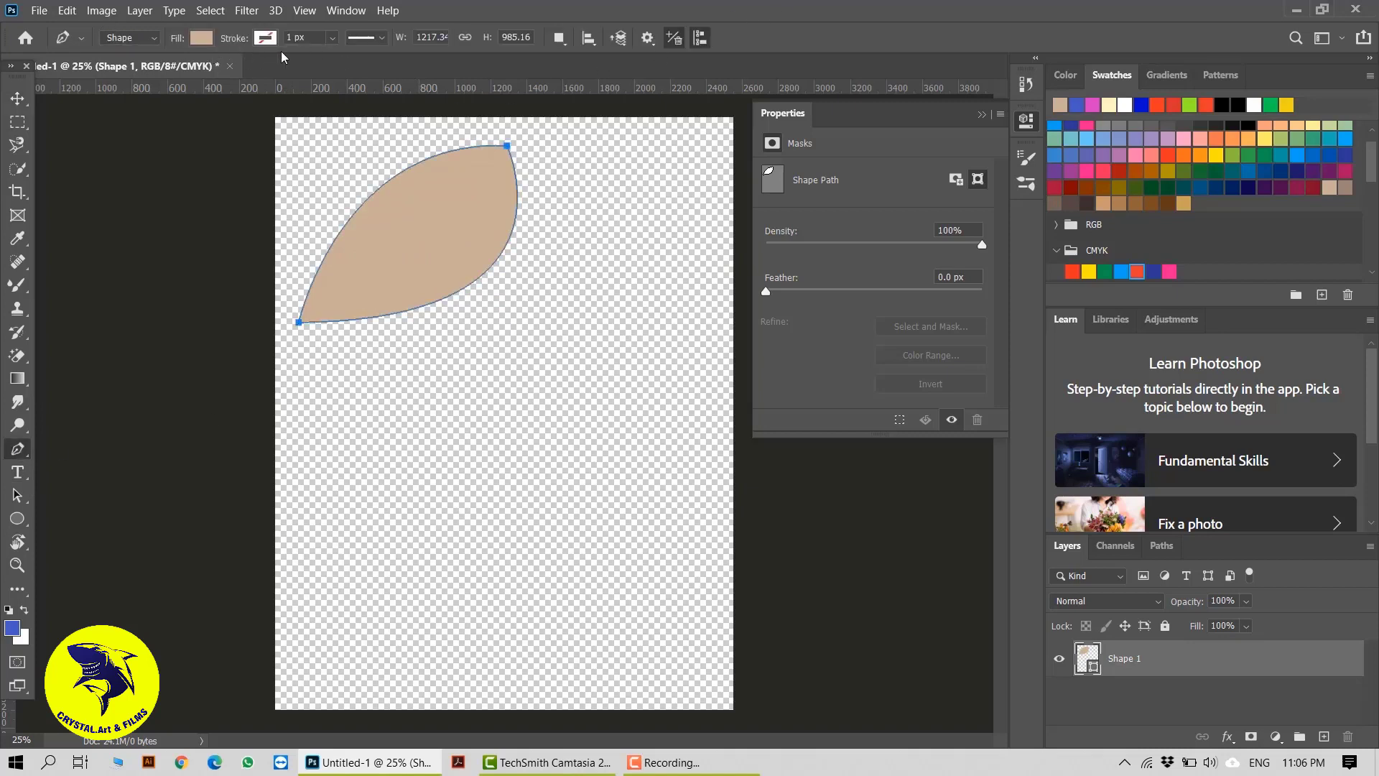
left_click(80, 38)
left_click(156, 37)
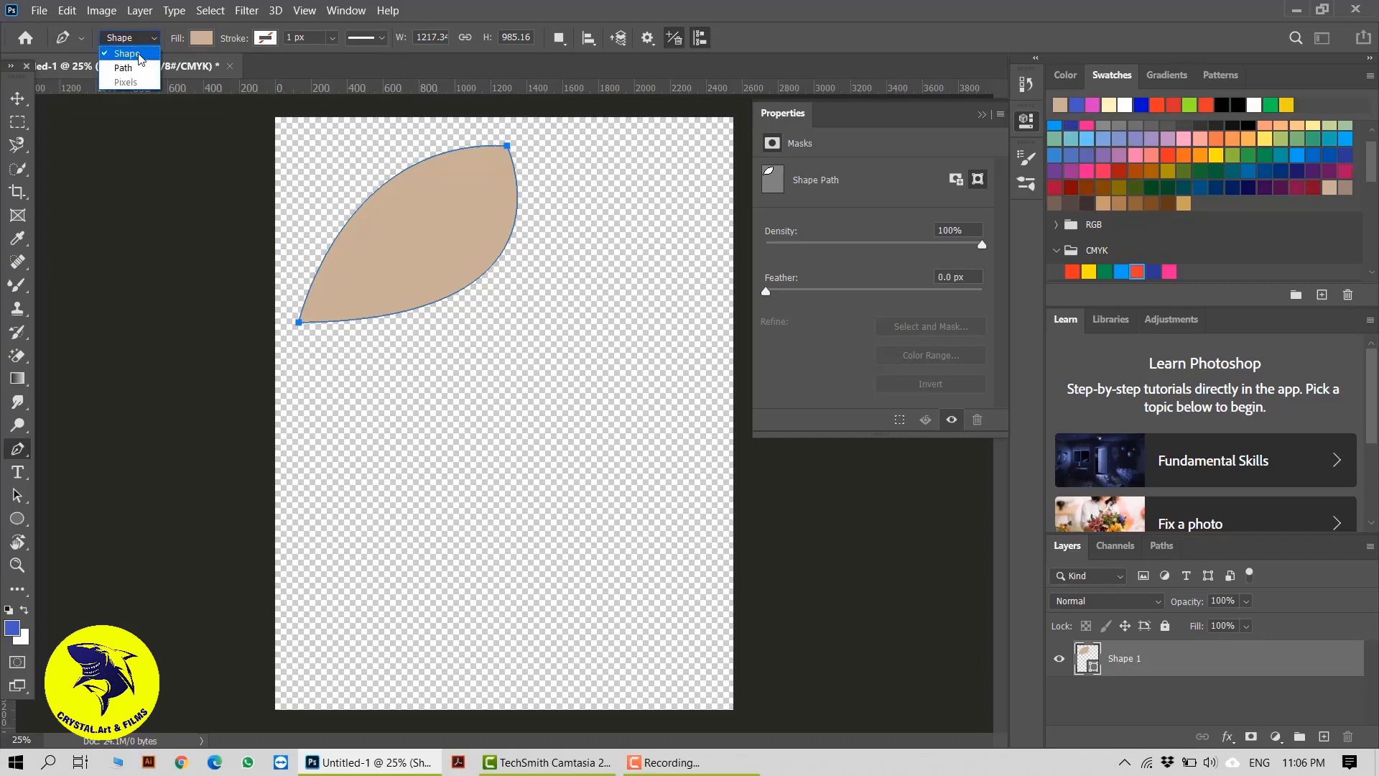
left_click(141, 56)
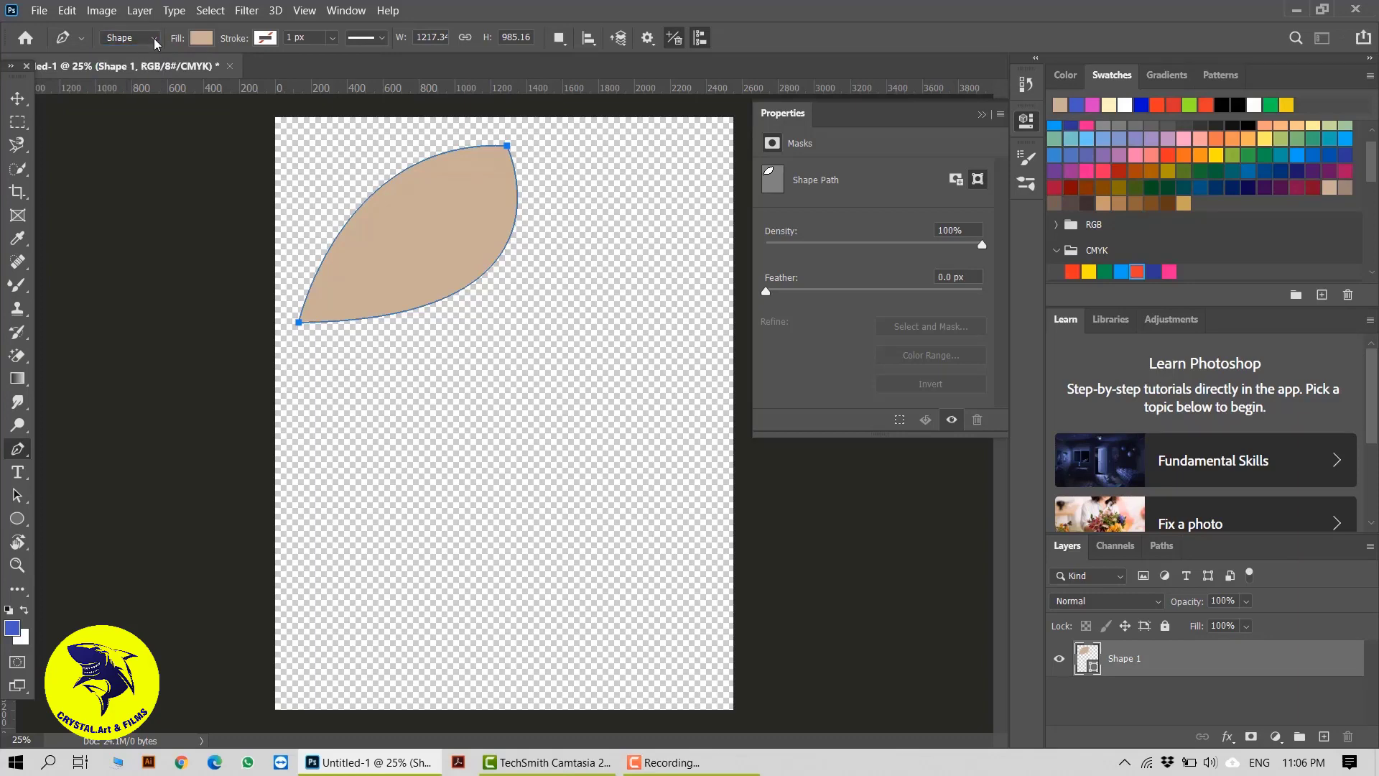
left_click(155, 38)
left_click(136, 53)
Draw a closed teardrop about 1398 × 1333 px with a straight lower edge, right of and below the leaf, and move it up slightly
left_click(413, 308)
left_click(458, 515)
left_click_drag(588, 281, 730, 256)
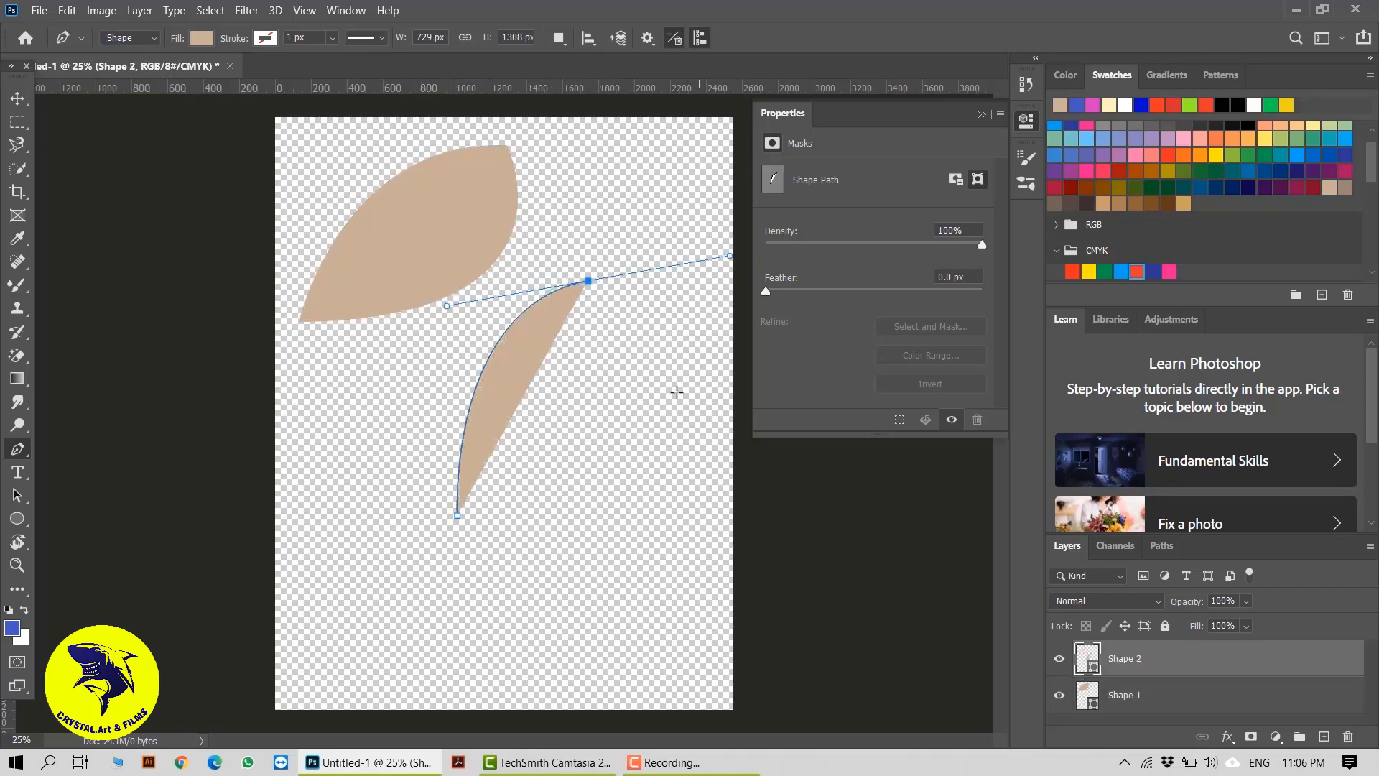
left_click_drag(651, 416, 563, 491)
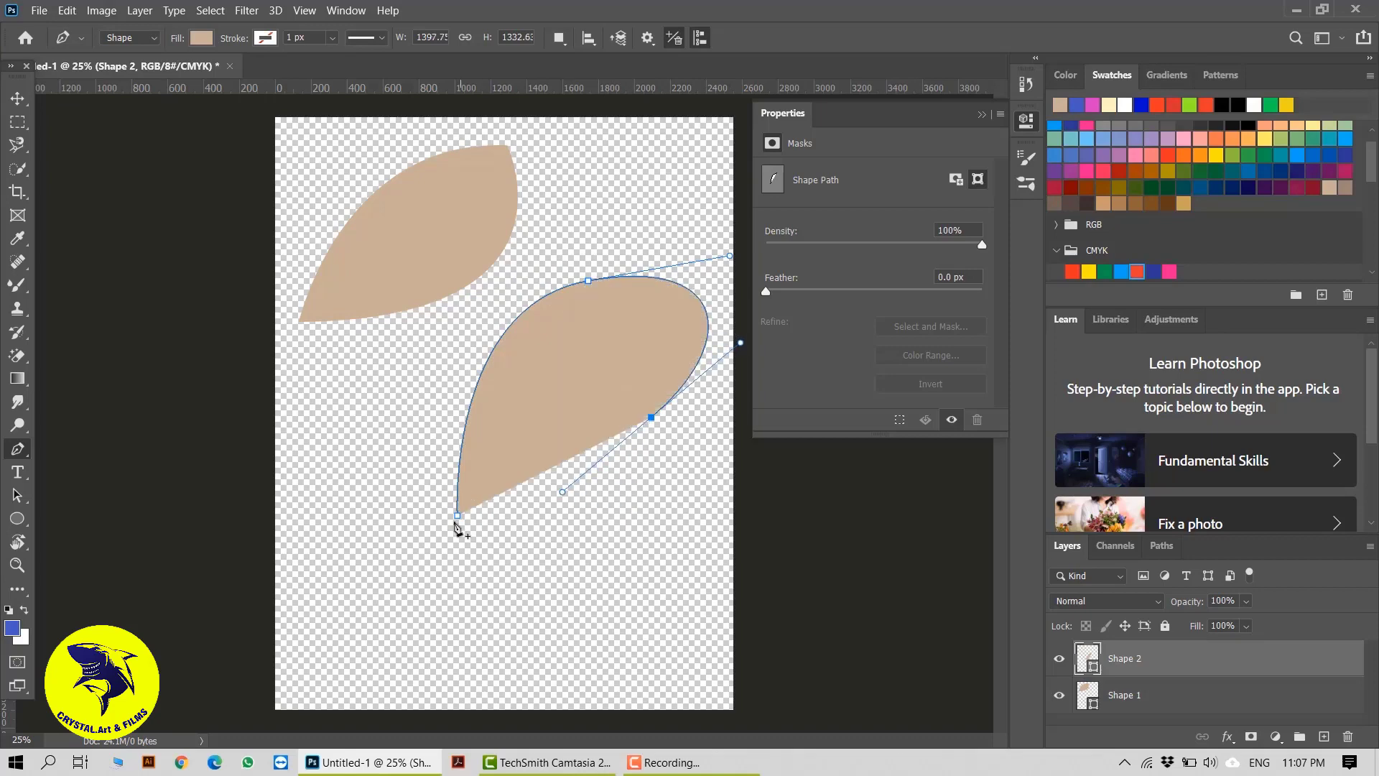
left_click_drag(457, 517, 363, 518)
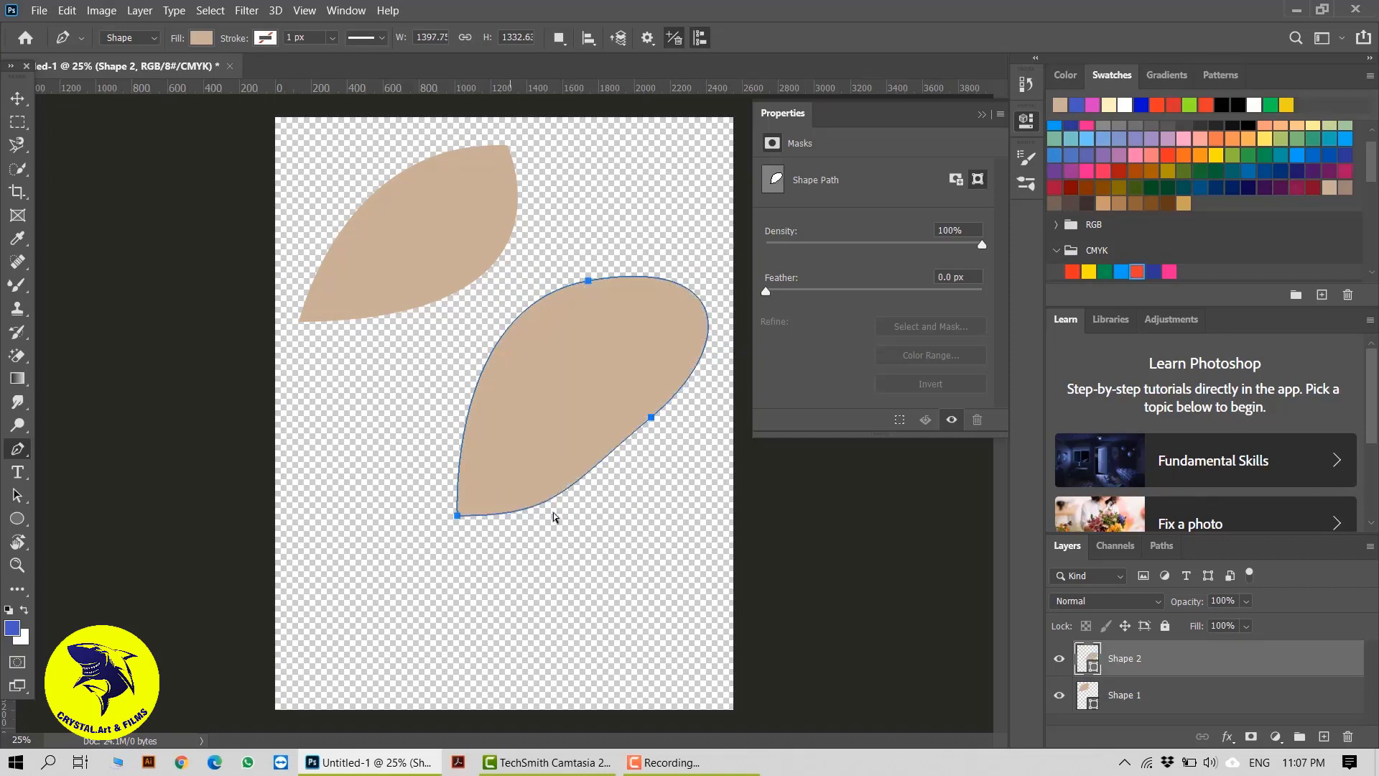
key("ctrl+z")
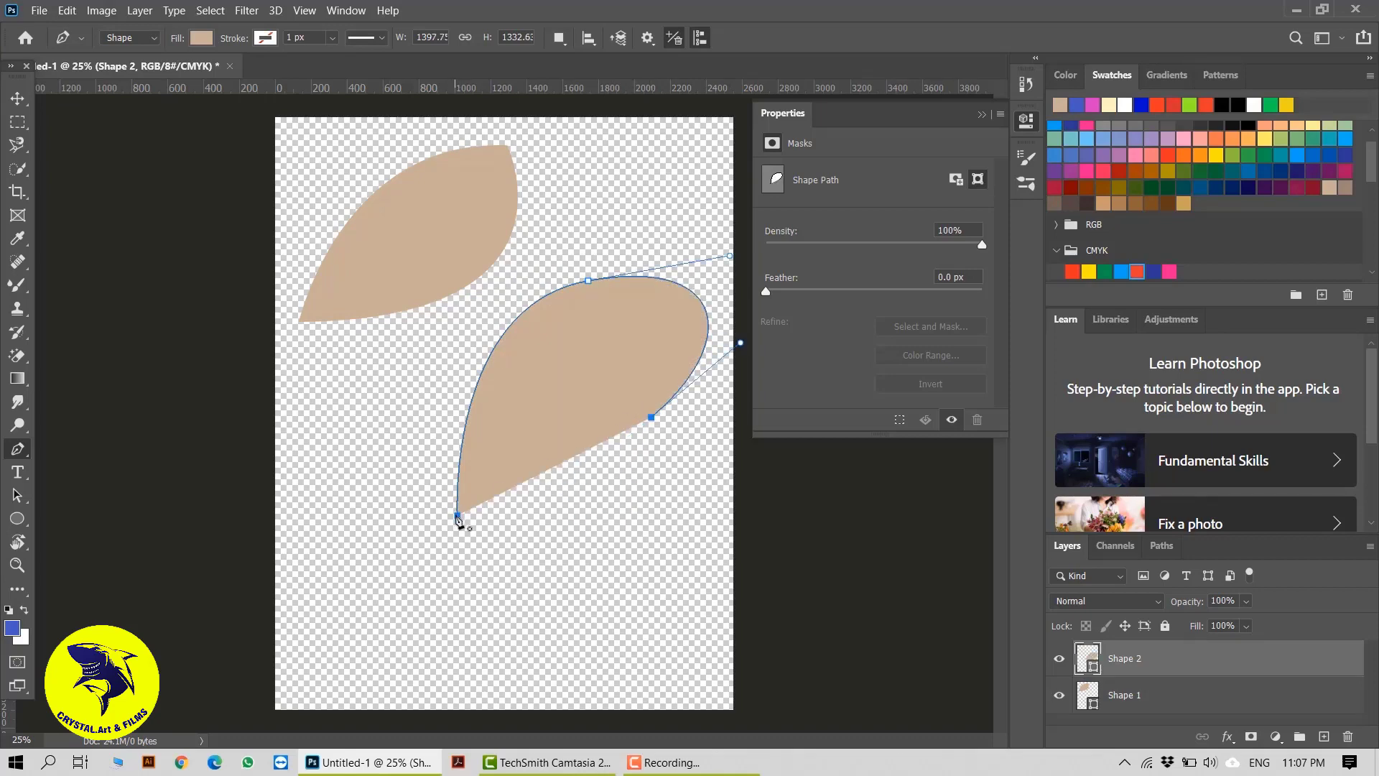
left_click_drag(457, 516, 386, 556)
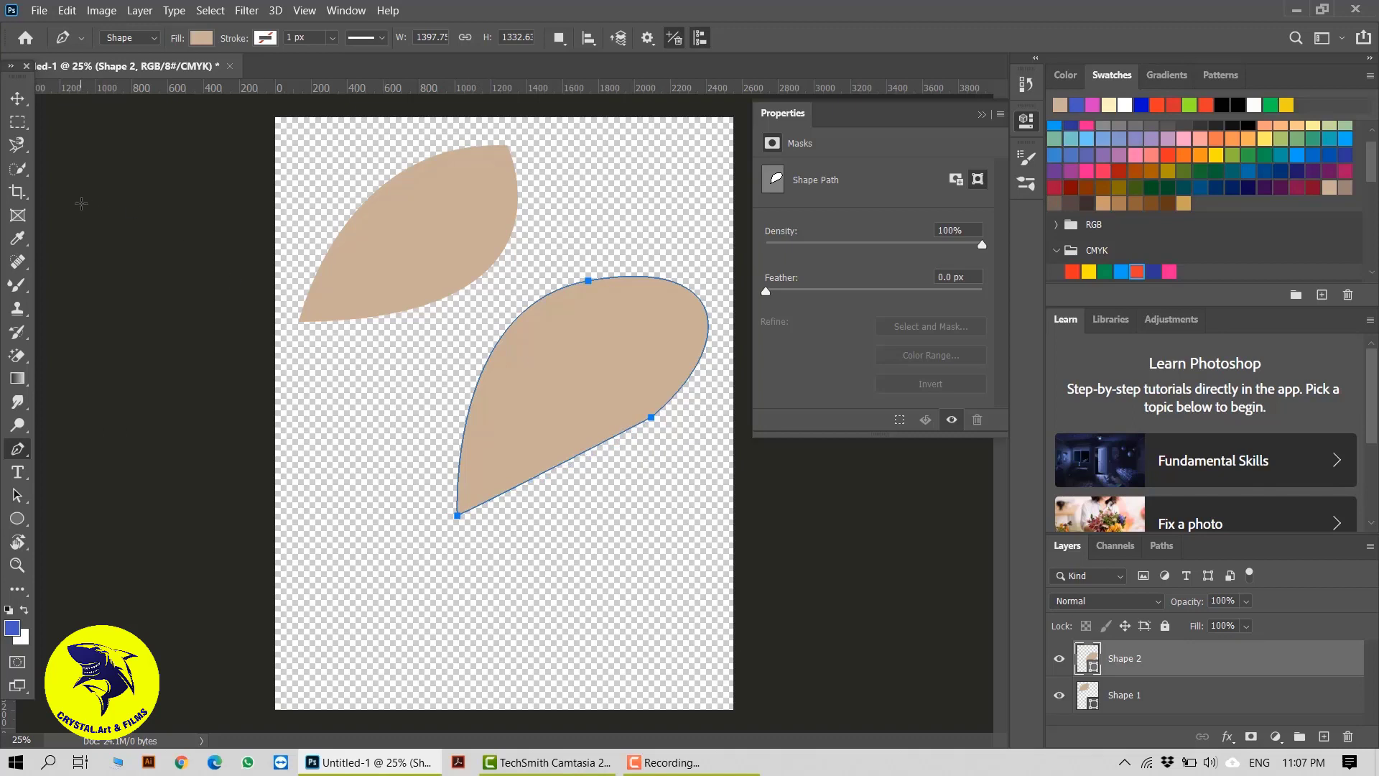
left_click(18, 99)
left_click_drag(576, 424, 556, 255)
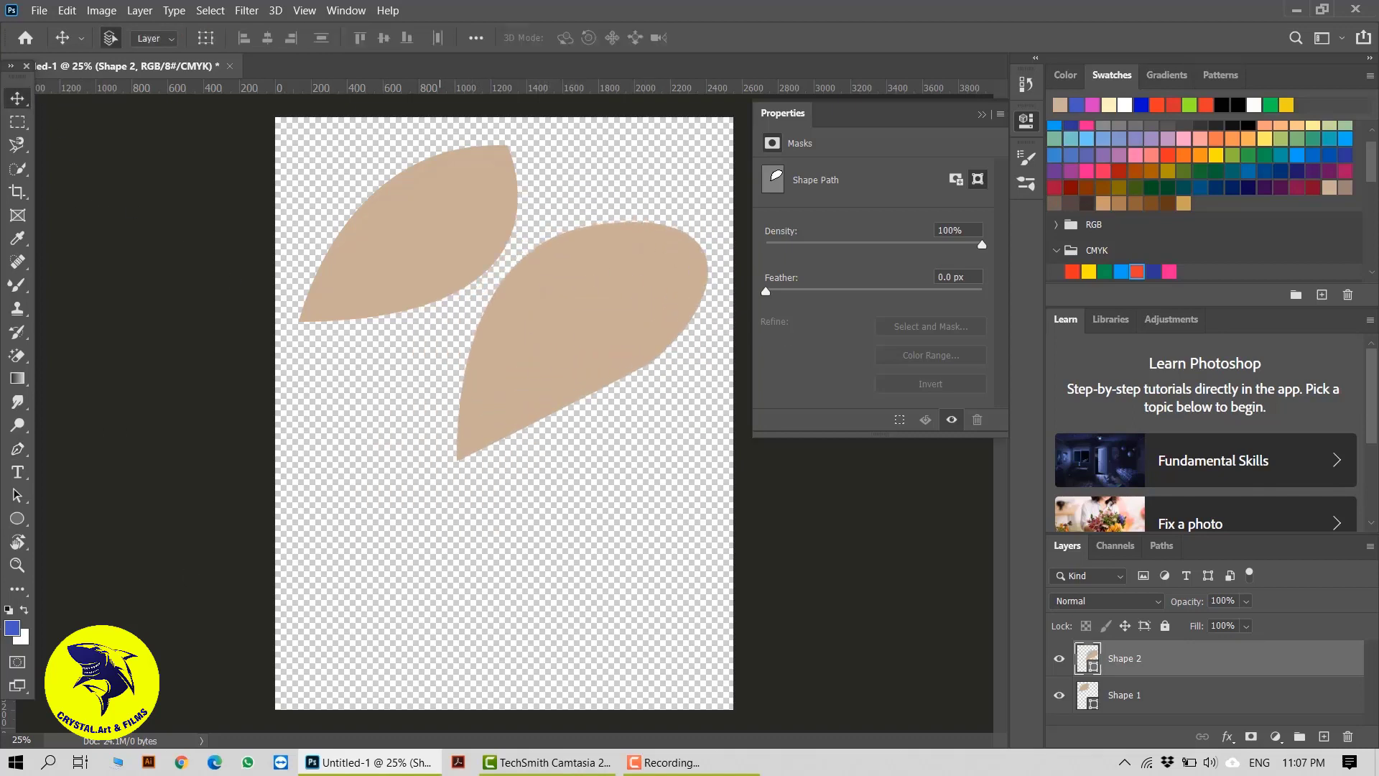
Set the teardrop's fill to none and its stroke to dark green
left_click(18, 449)
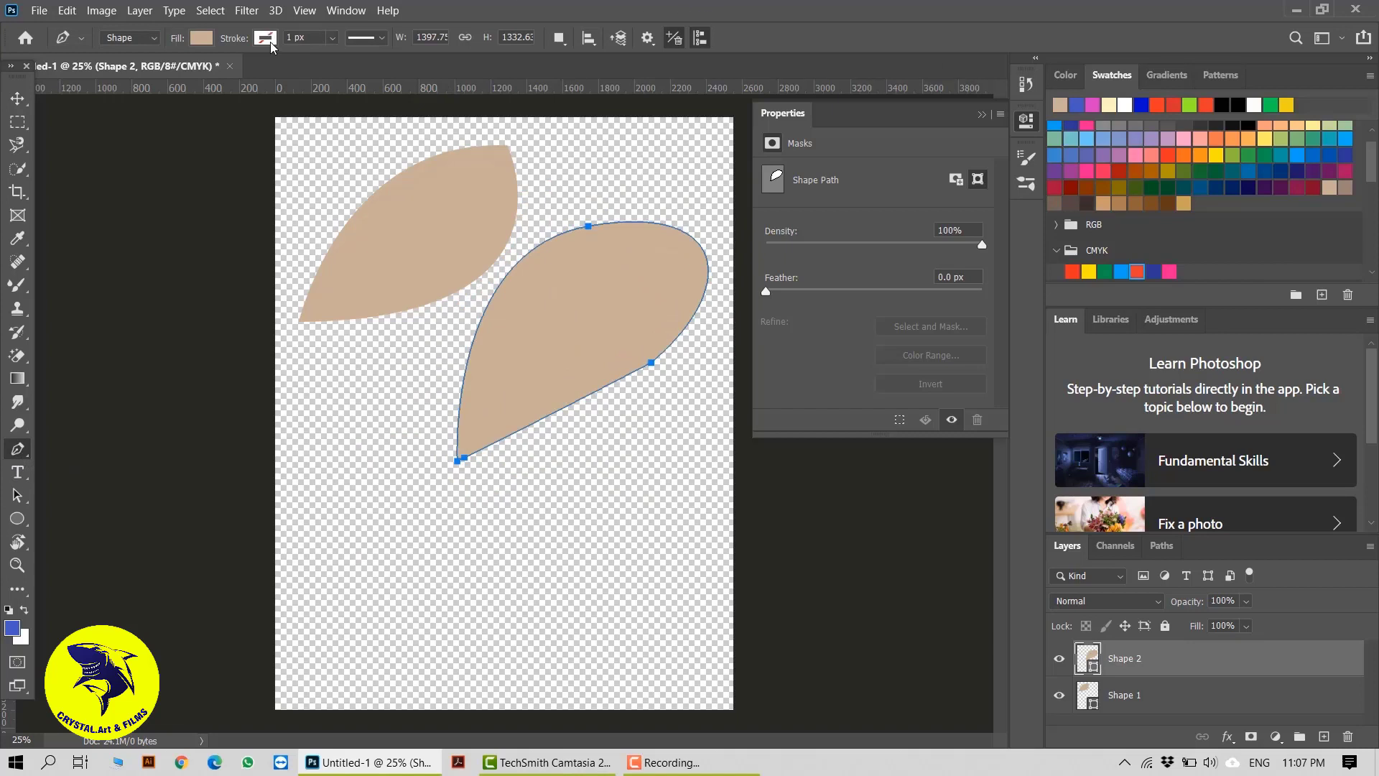
left_click(200, 37)
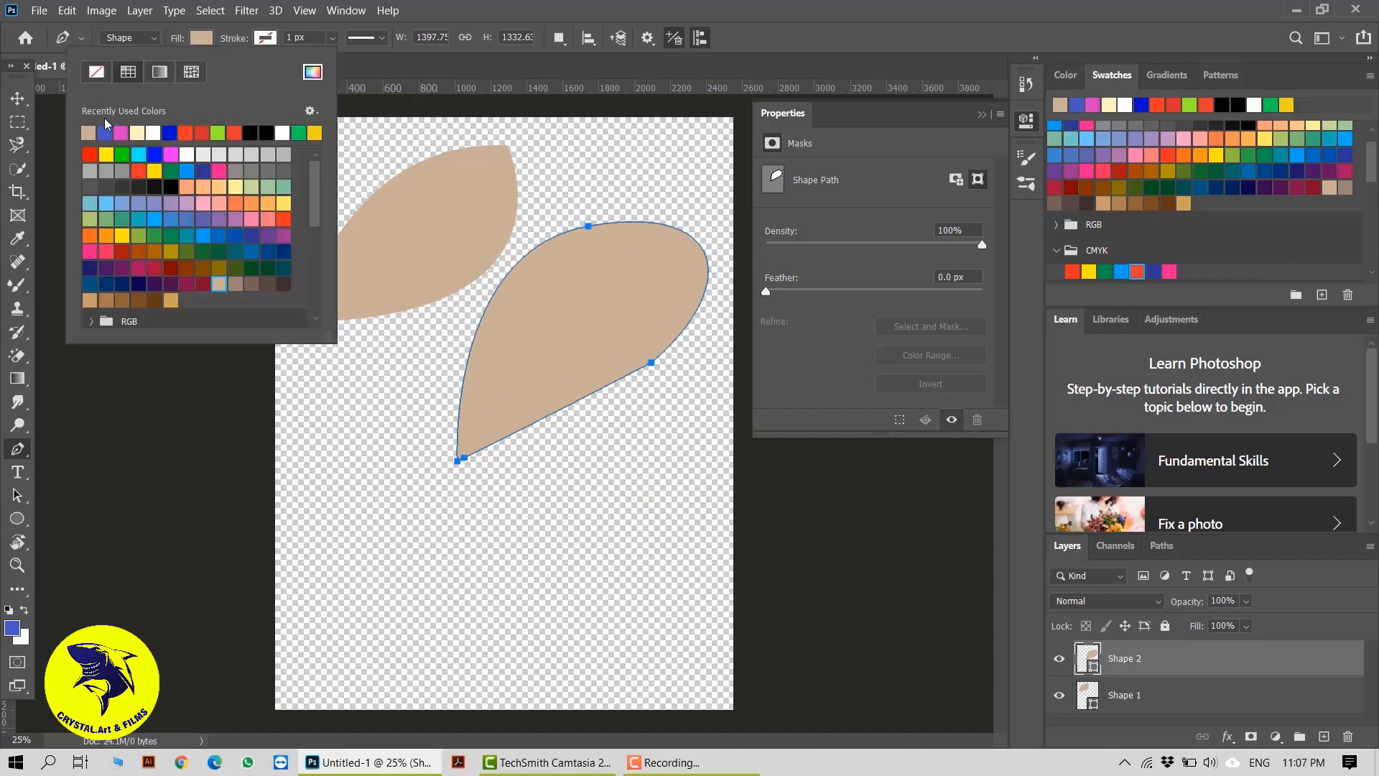
left_click(92, 71)
left_click(273, 38)
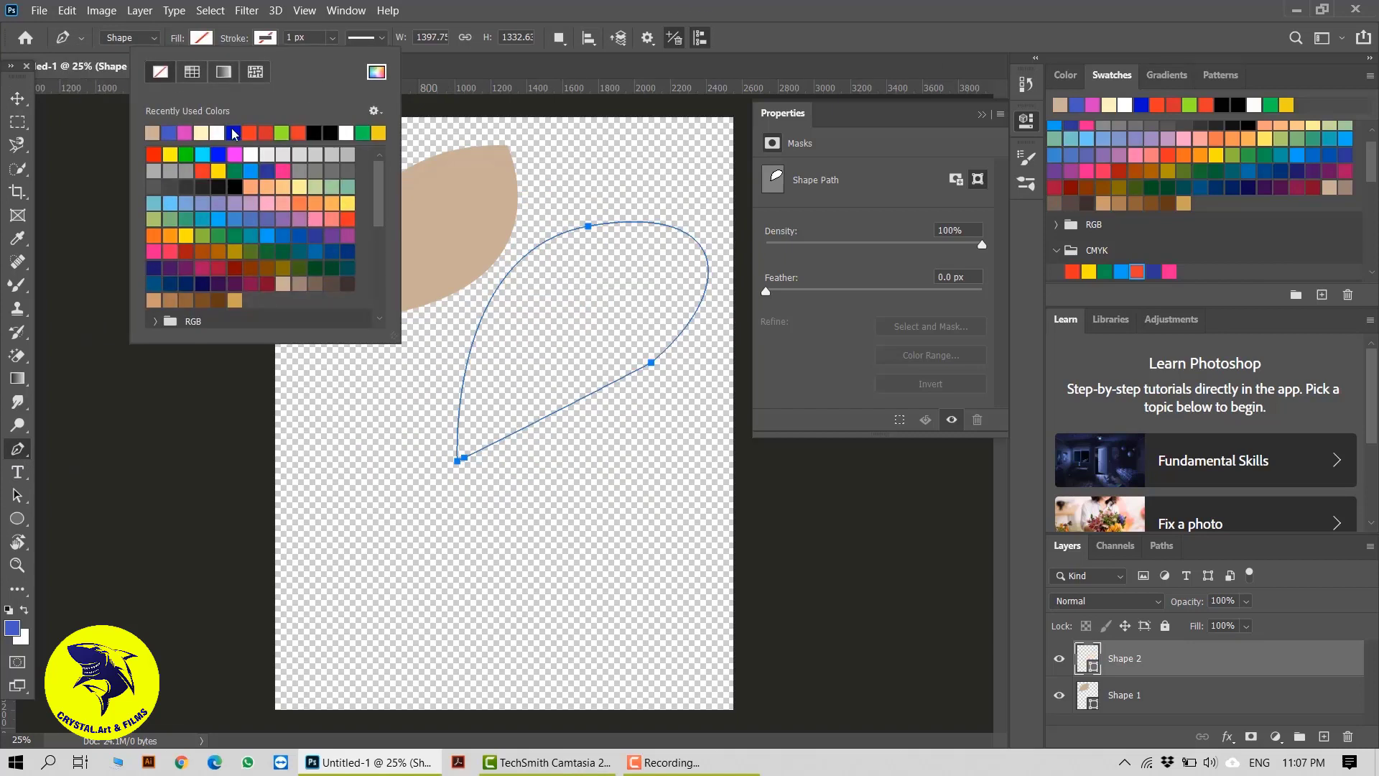
left_click(235, 171)
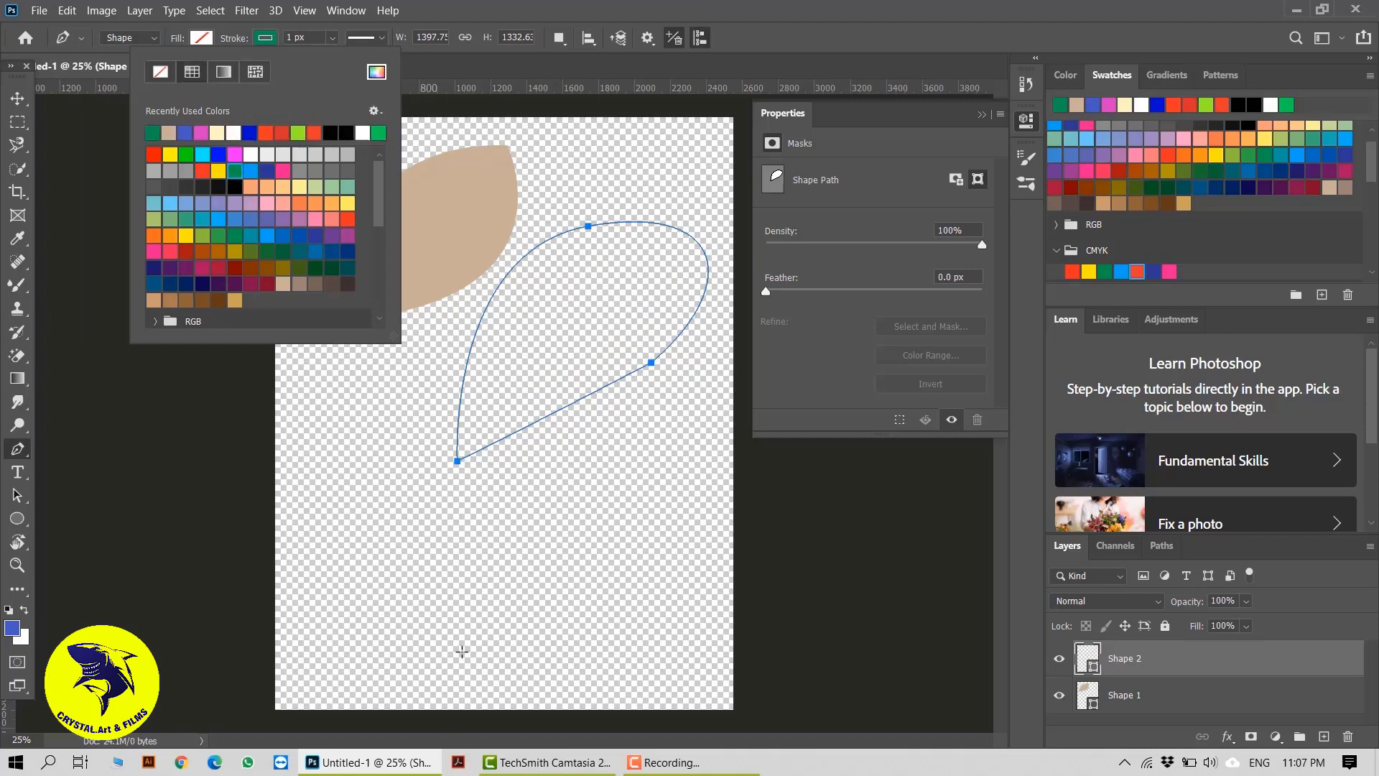
left_click(395, 598)
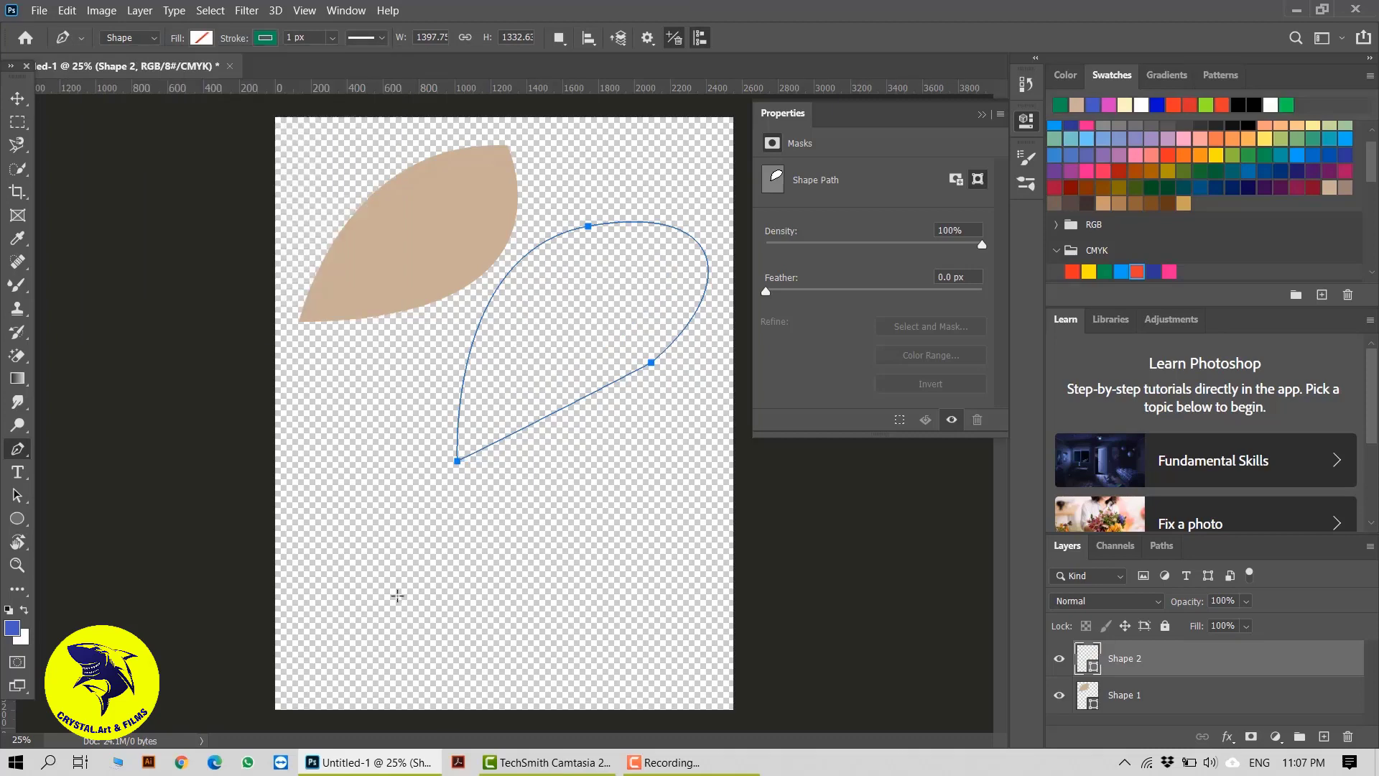
Draw an open arched curve about 1084 × 464 px with the Pen tool in the lower part of the canvas
left_click(395, 599)
left_click_drag(590, 523, 724, 556)
left_click(18, 99)
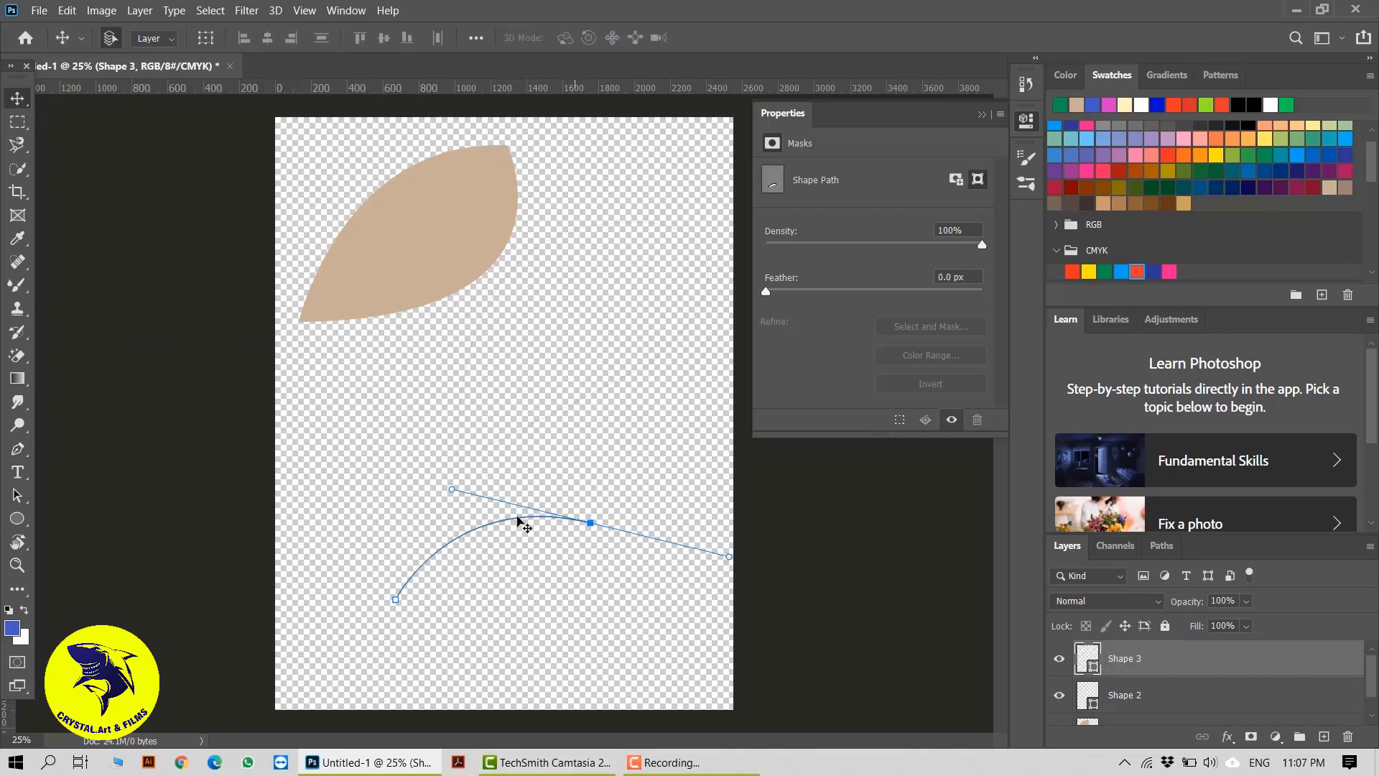
Set the arched curve's stroke width to 42.89 px and move the curve up
left_click(17, 451)
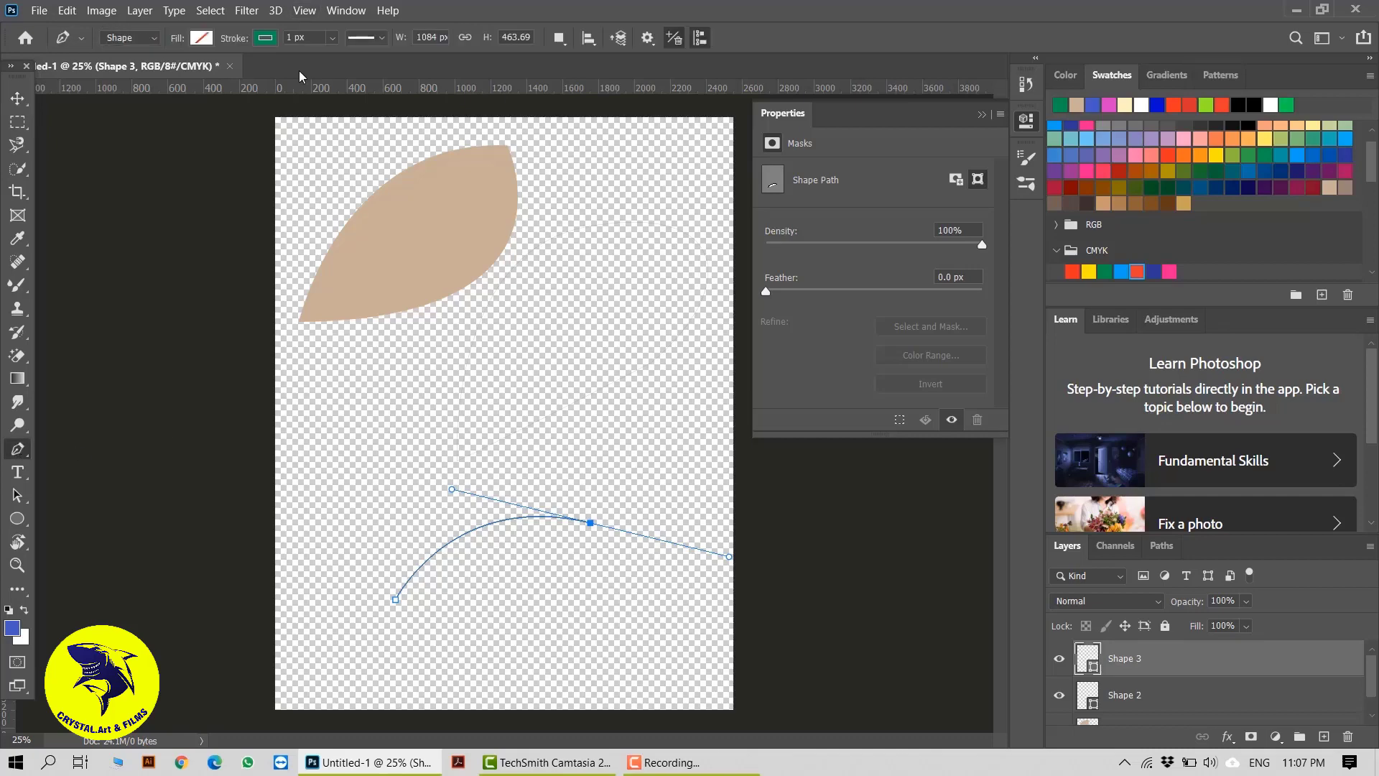
left_click(333, 37)
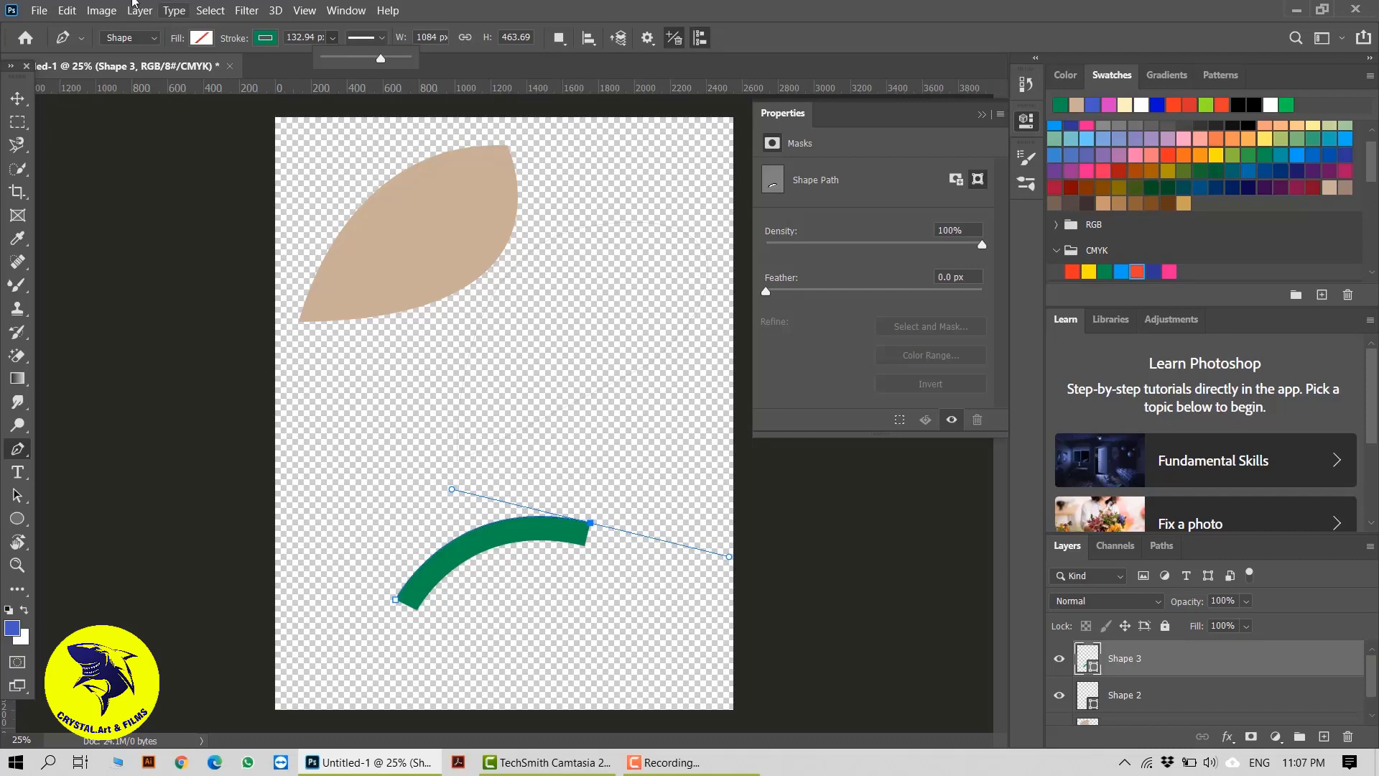
left_click_drag(381, 59, 352, 55)
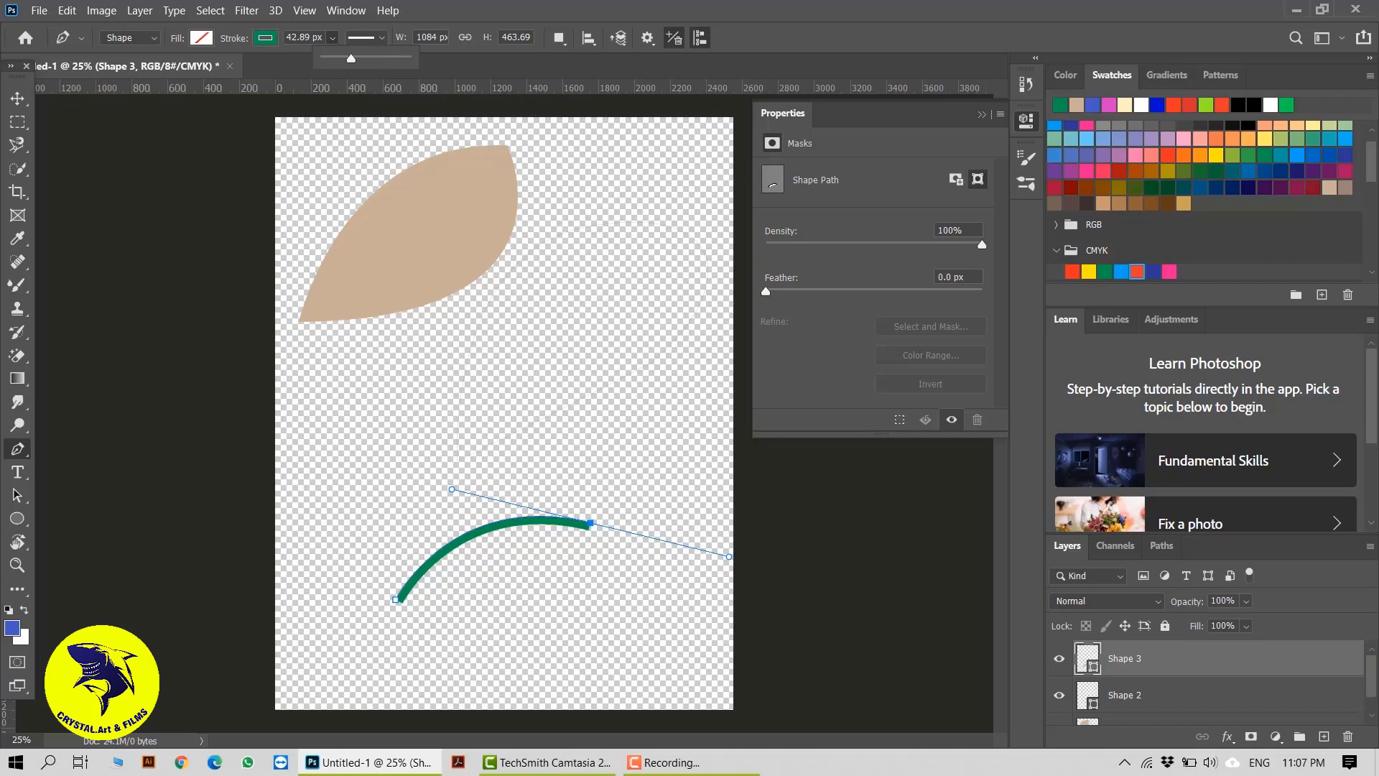
left_click(17, 98)
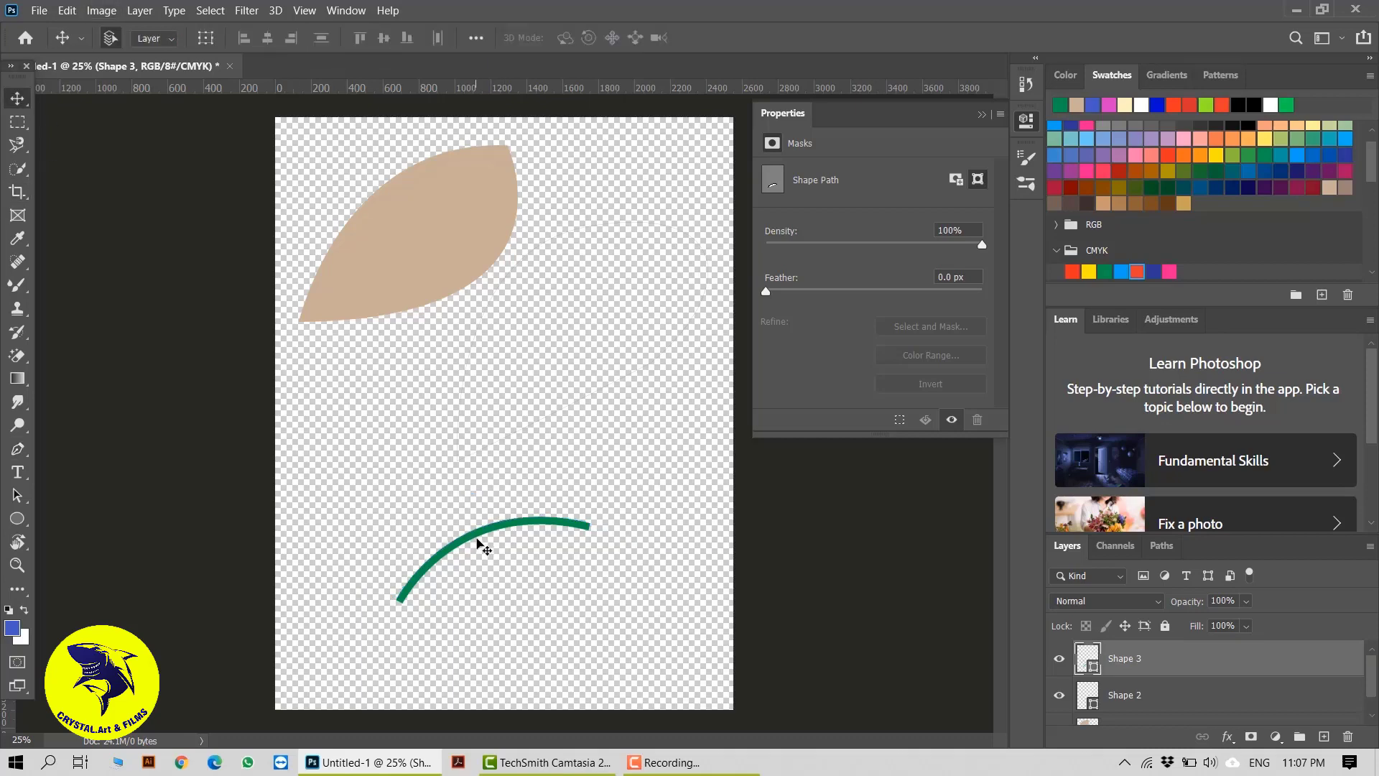
left_click_drag(483, 544, 474, 430)
Hide the Shape 2 layer and delete the green curve's Shape 3 layer
left_click(1060, 696)
key("Delete")
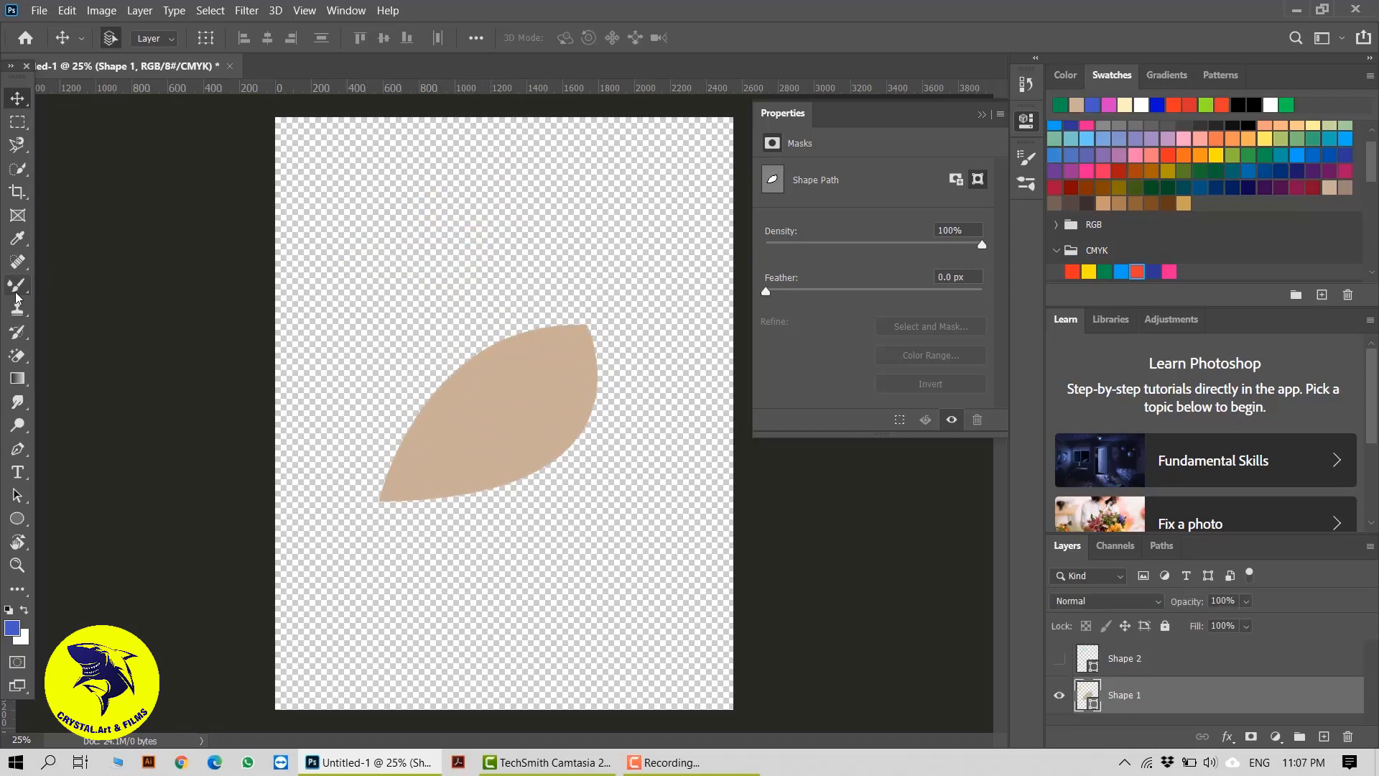
left_click(16, 447)
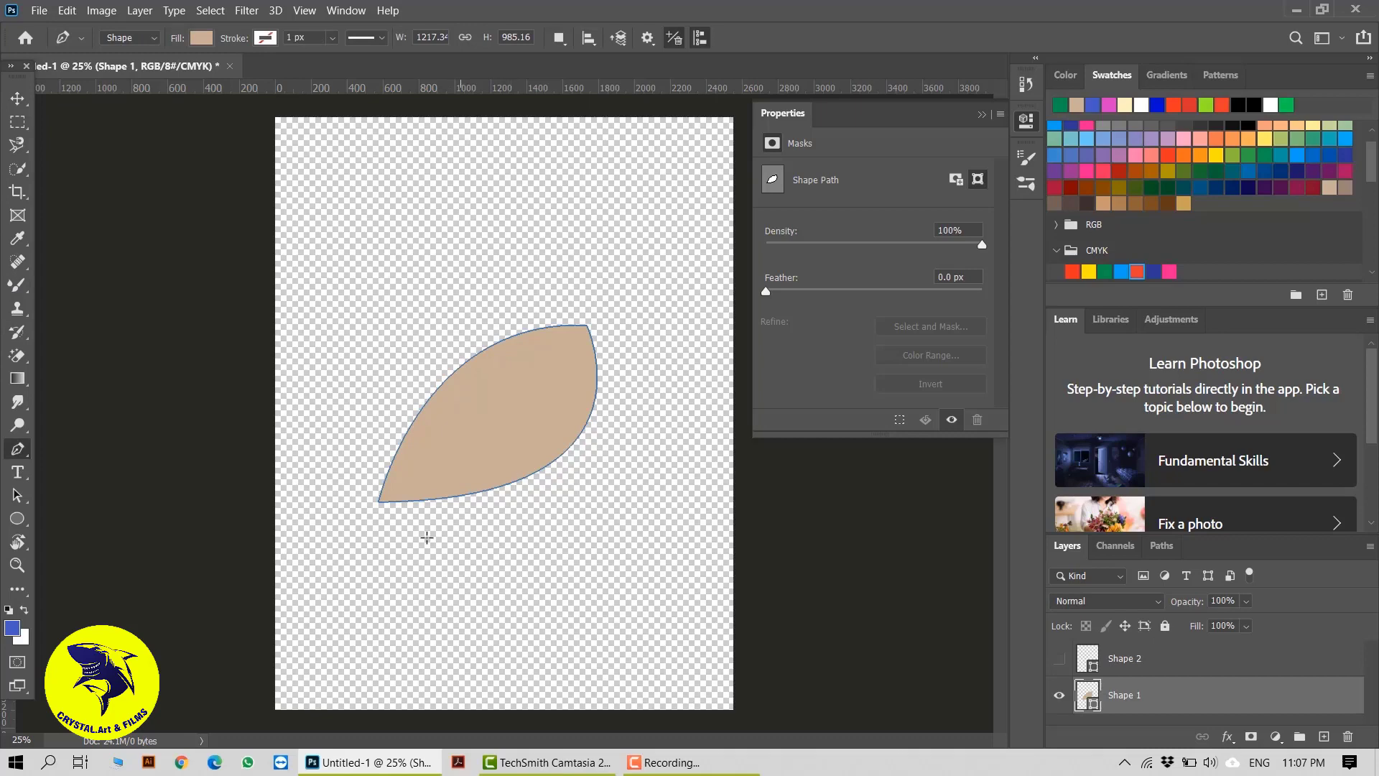
left_click(205, 39)
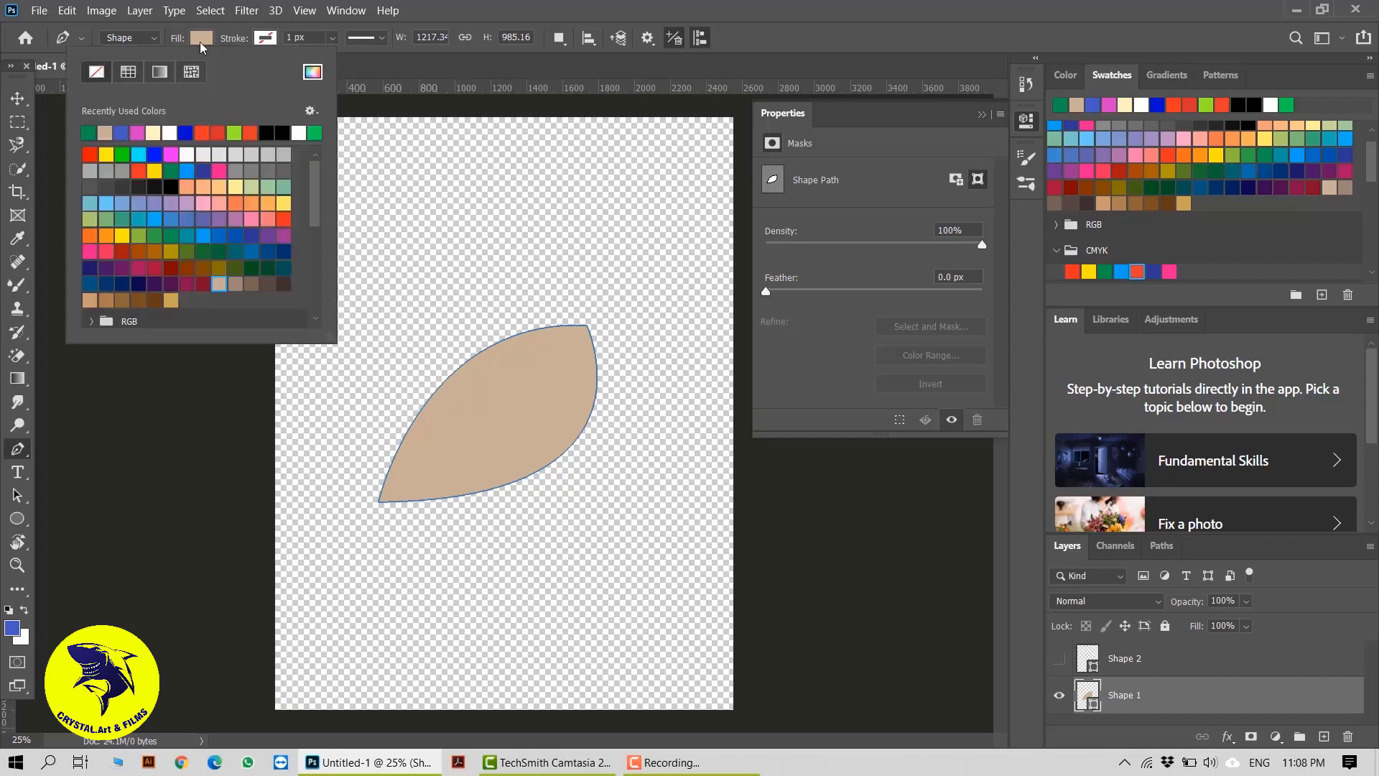
left_click(97, 72)
left_click(264, 40)
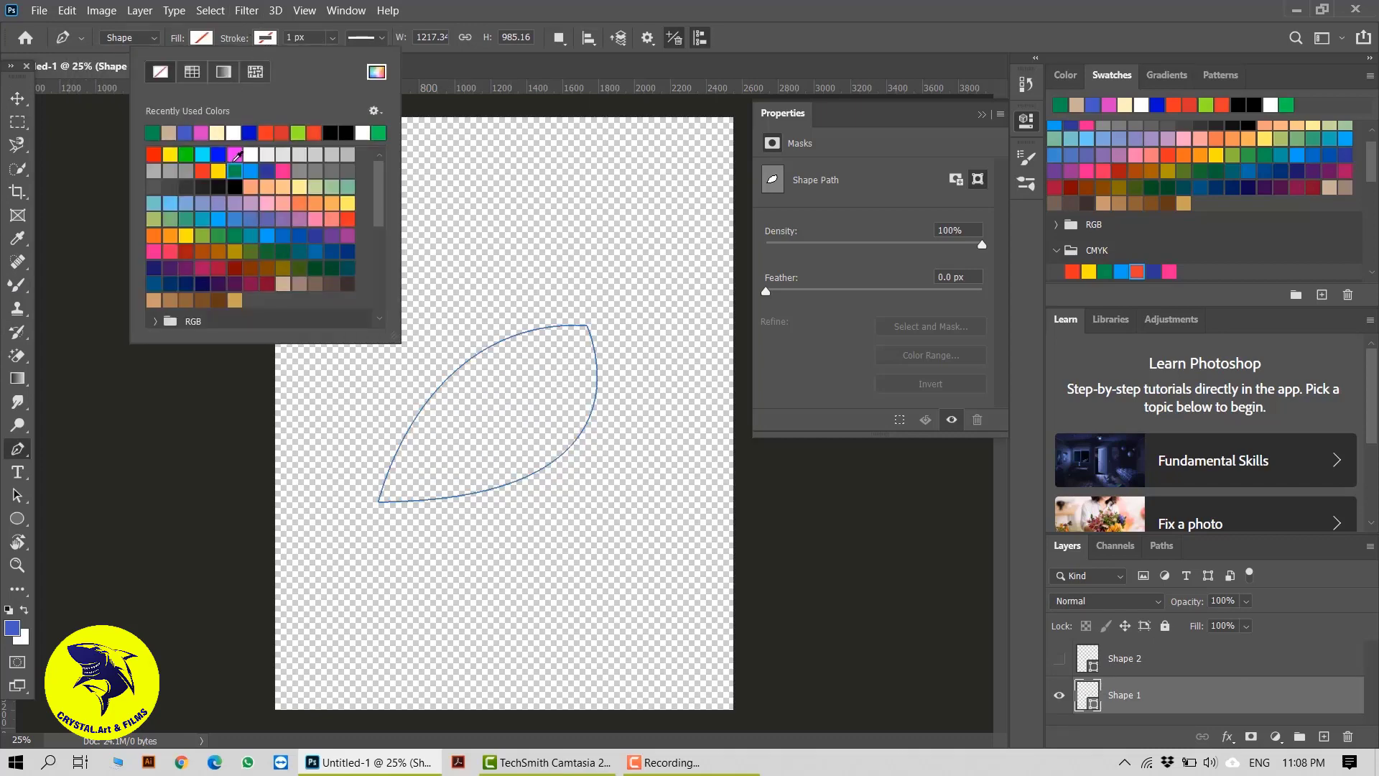
left_click(21, 94)
key("ctrl+z")
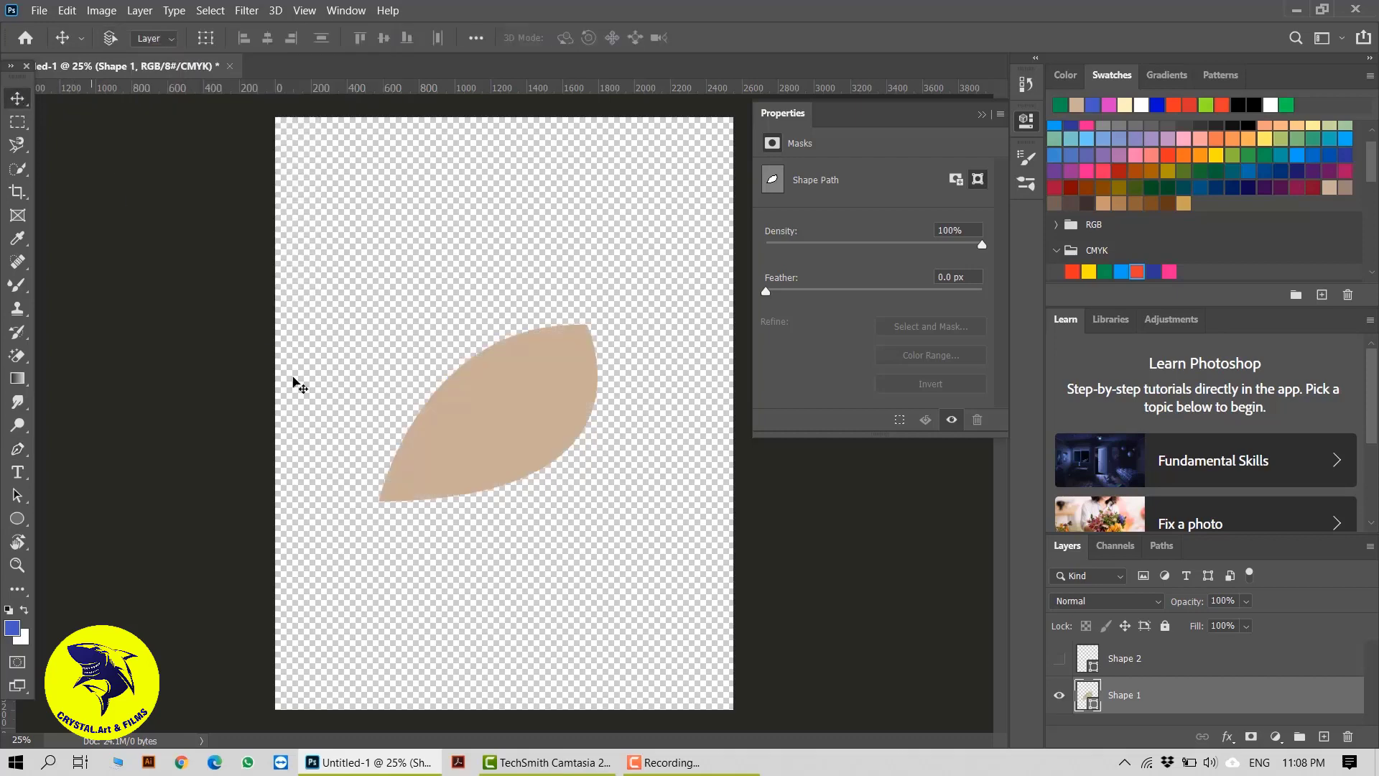
key("ctrl+z")
Delete the hidden Shape 2 layer and add a new empty layer above the leaf shape
left_click(1145, 673)
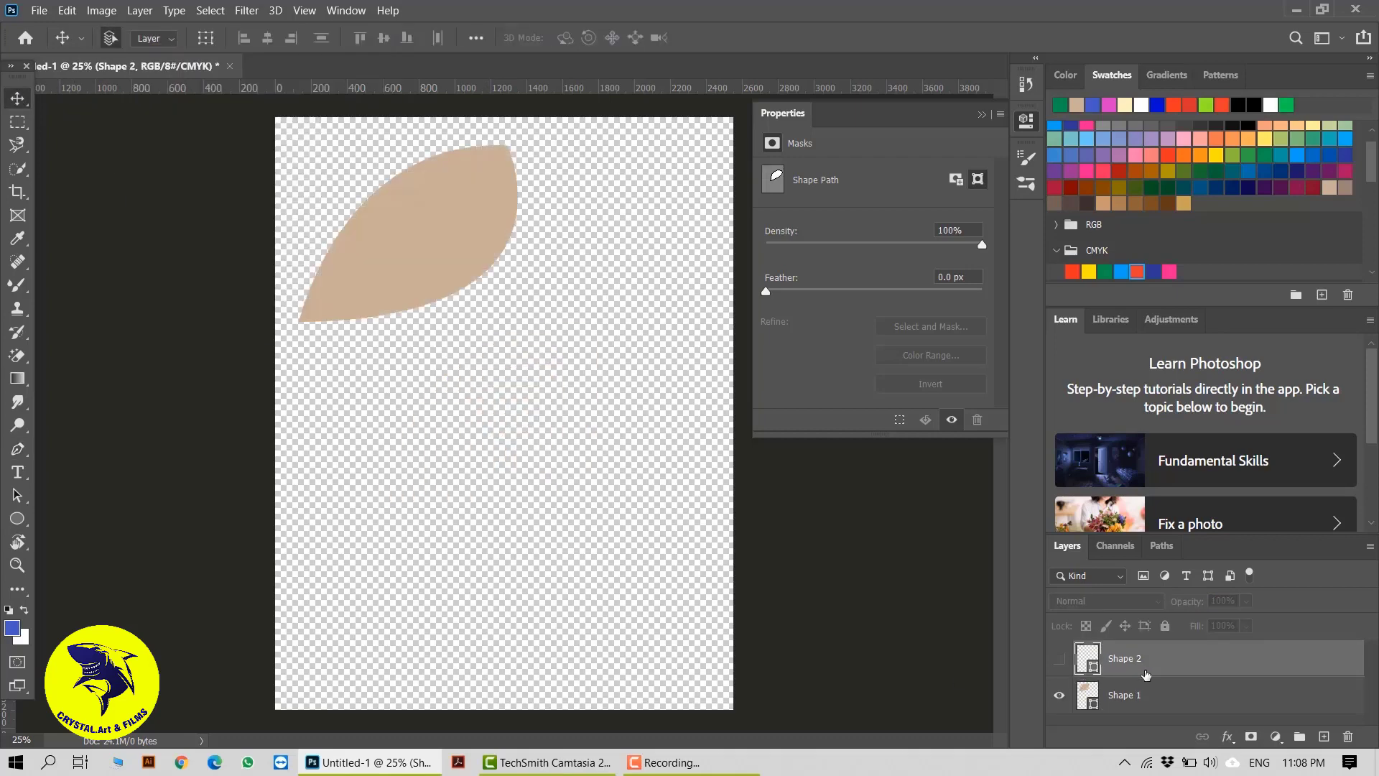
key("Delete")
left_click(1324, 737)
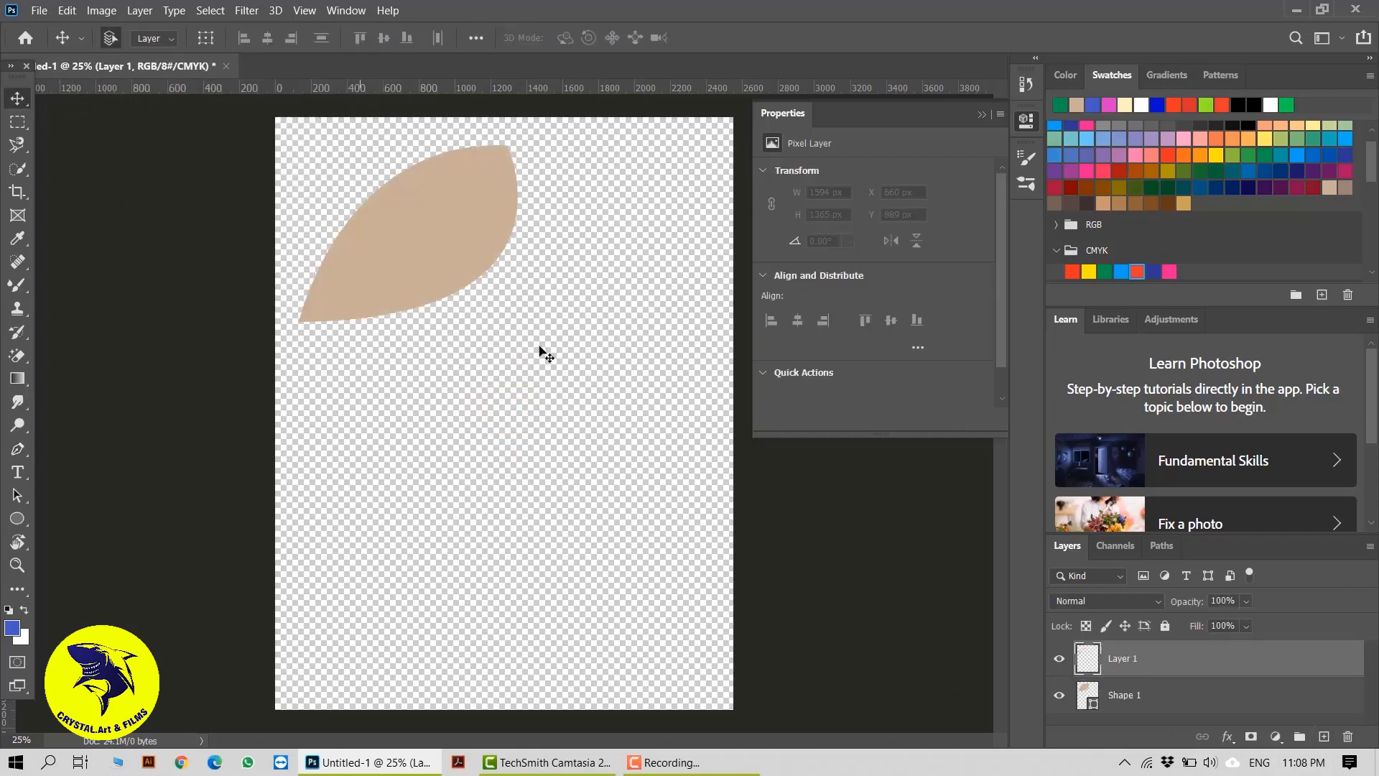
Move the tan leaf toward the canvas centre and, with Layer 1 selected, set the Pen tool's fill to none
left_click_drag(431, 268, 471, 356)
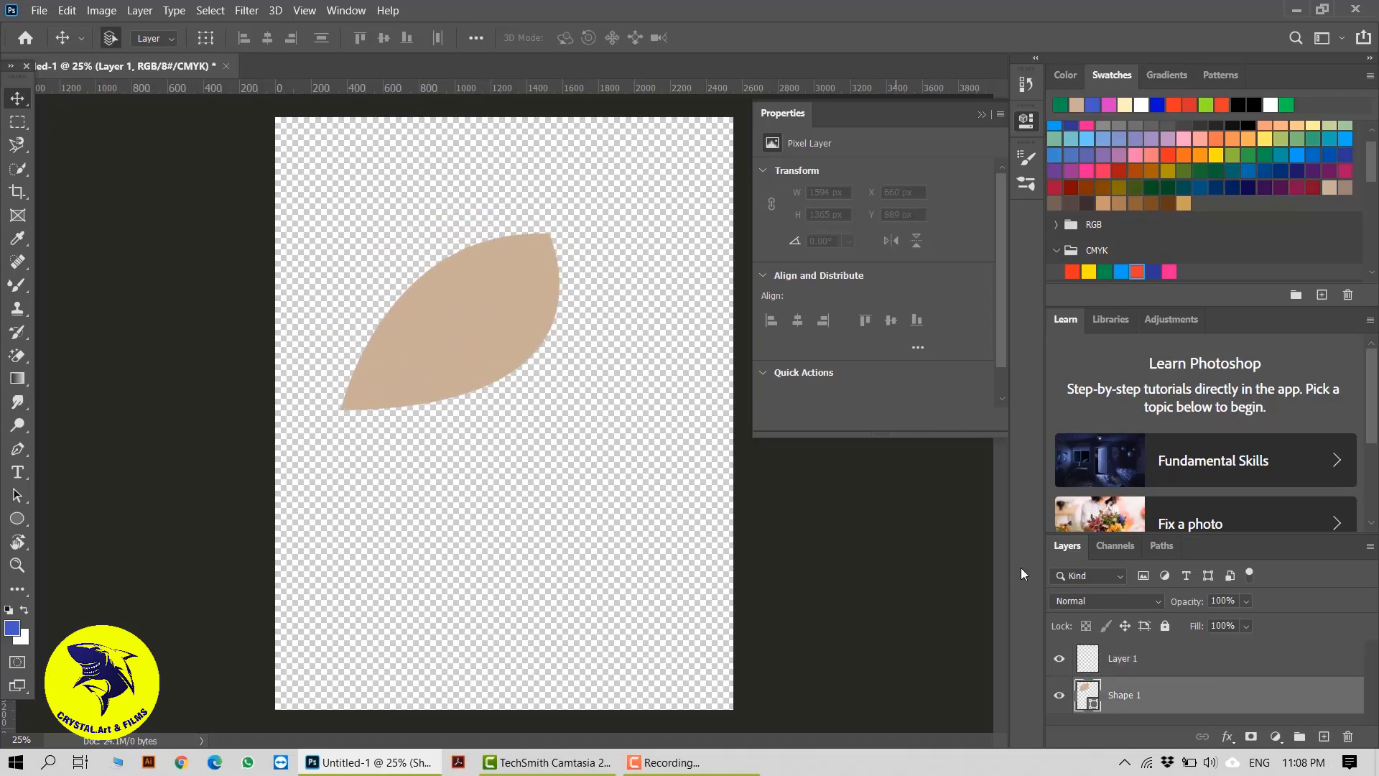
left_click(1121, 662)
left_click(17, 449)
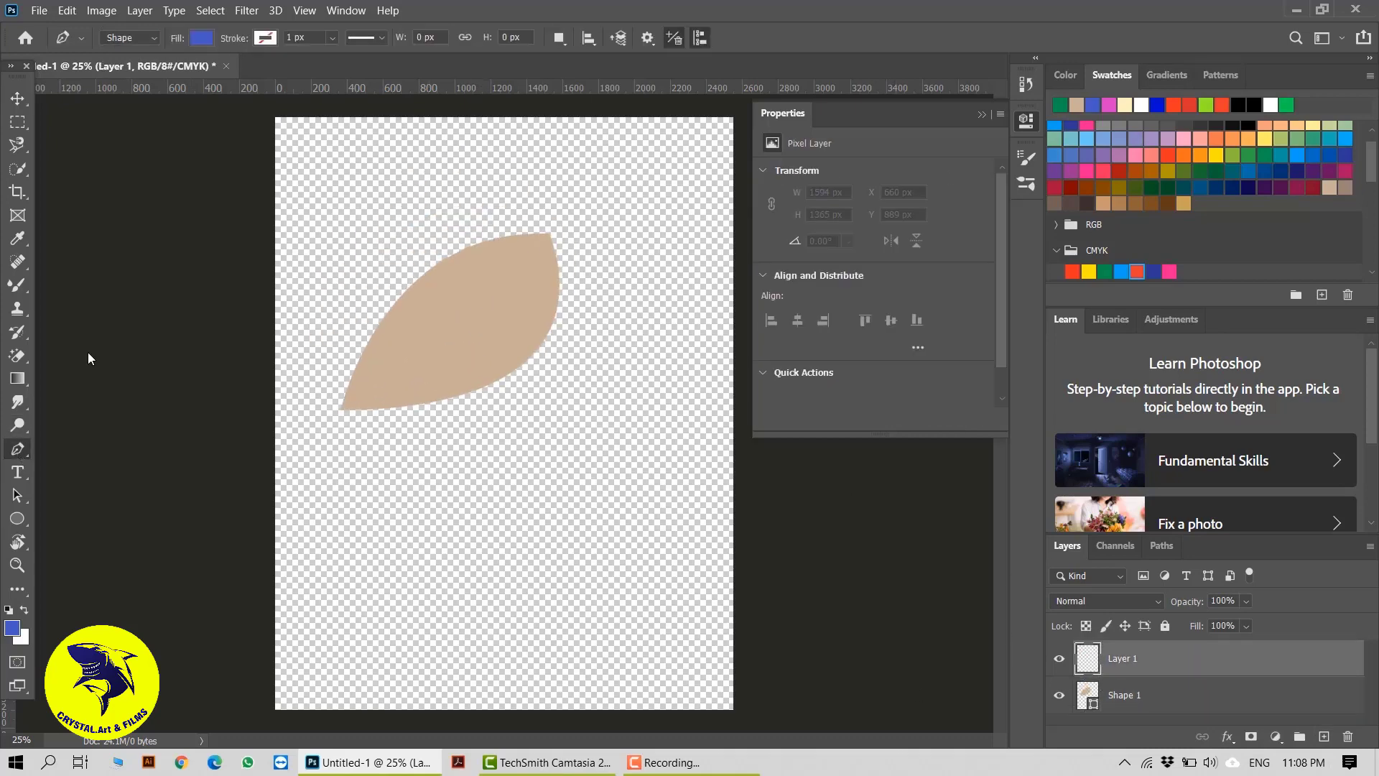
left_click(191, 41)
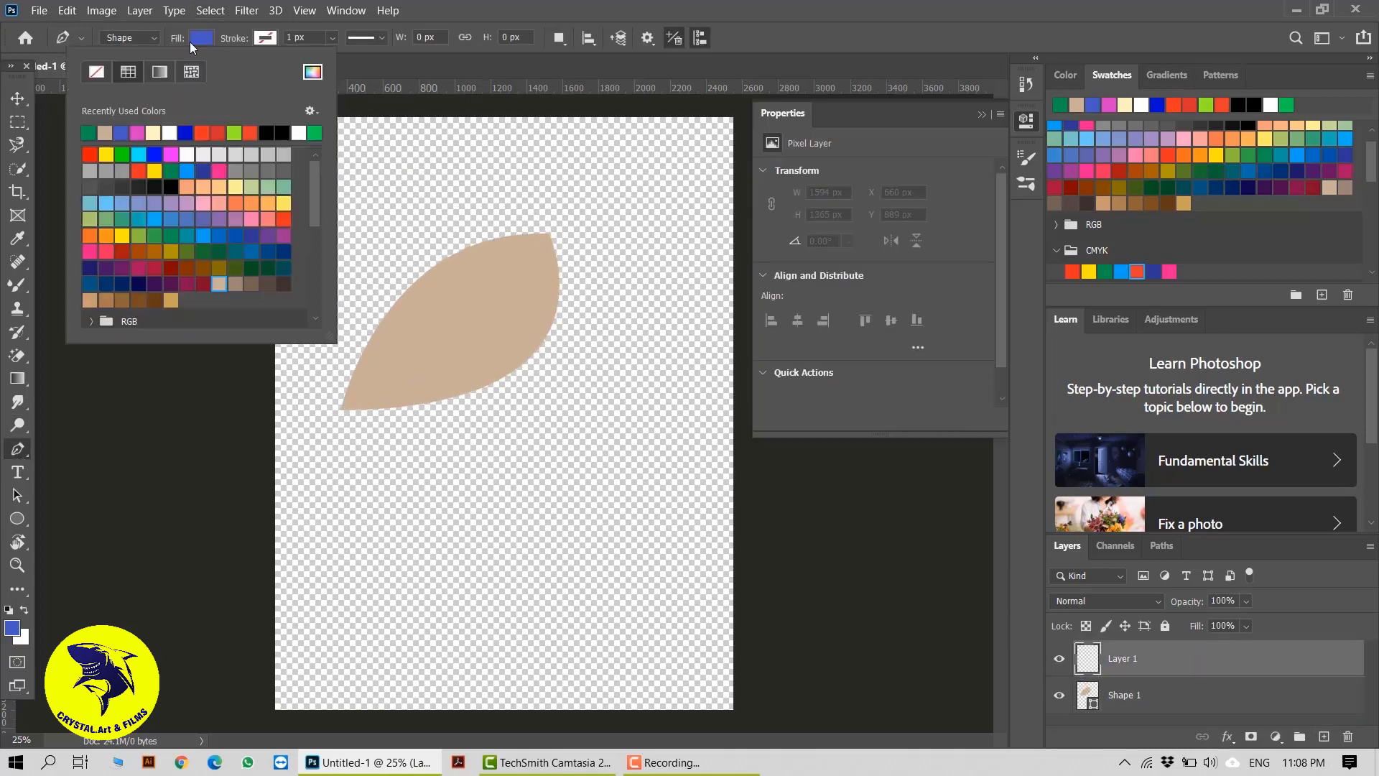
left_click(96, 71)
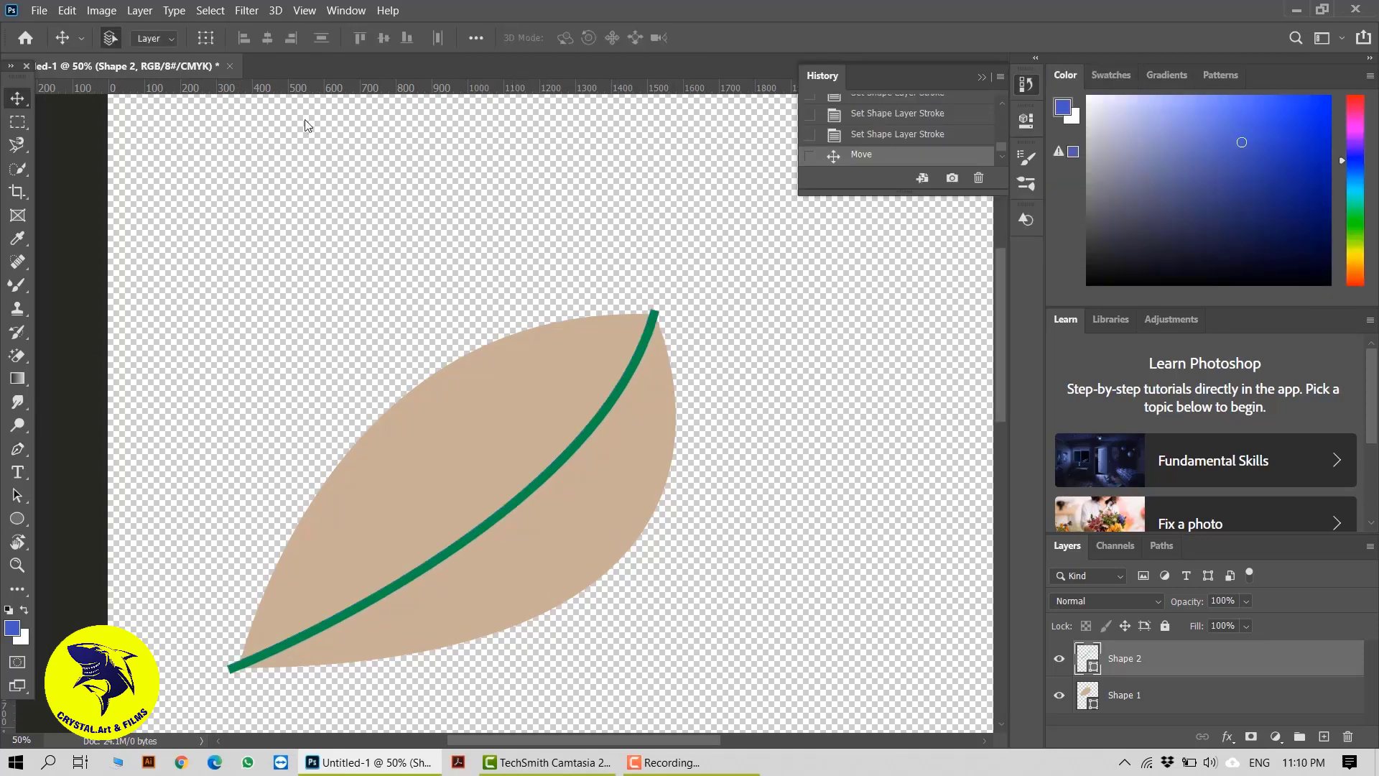
left_click(17, 449)
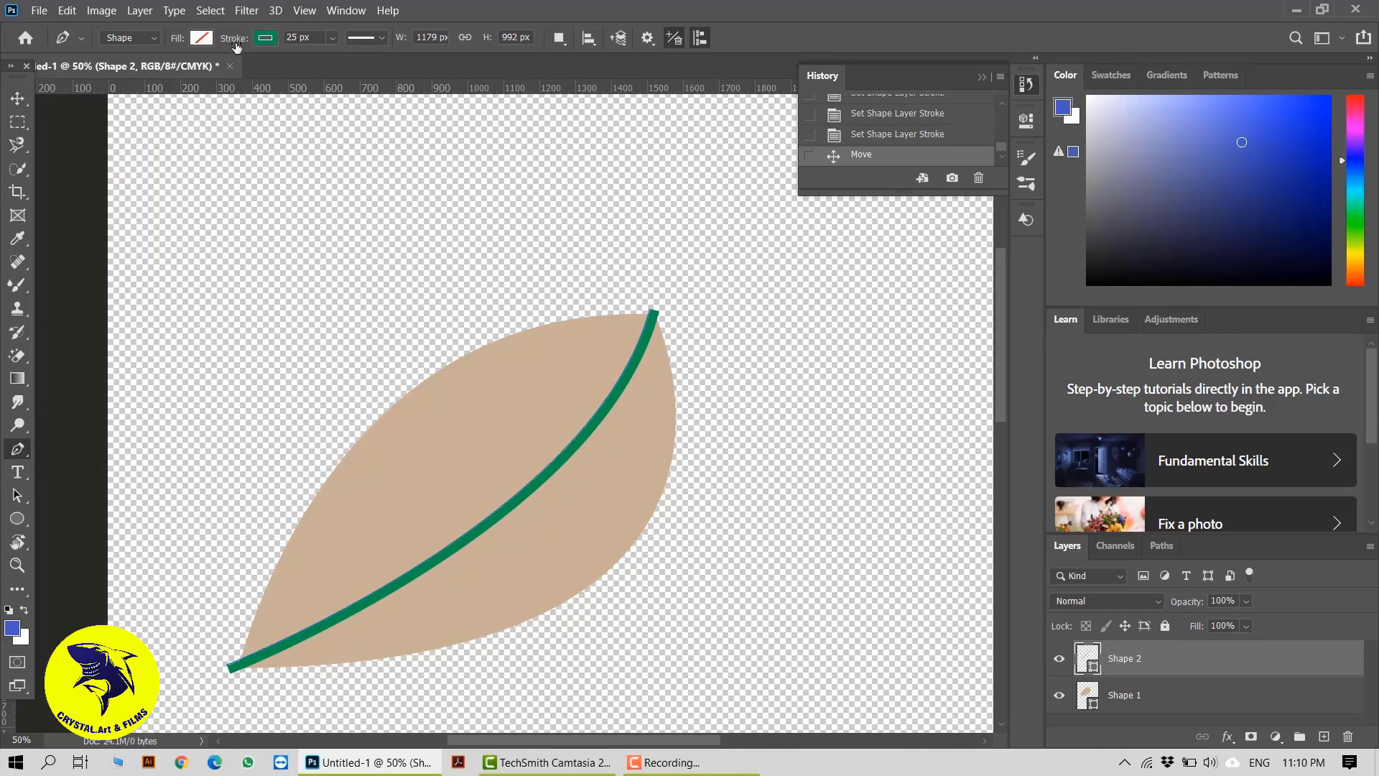
left_click(266, 41)
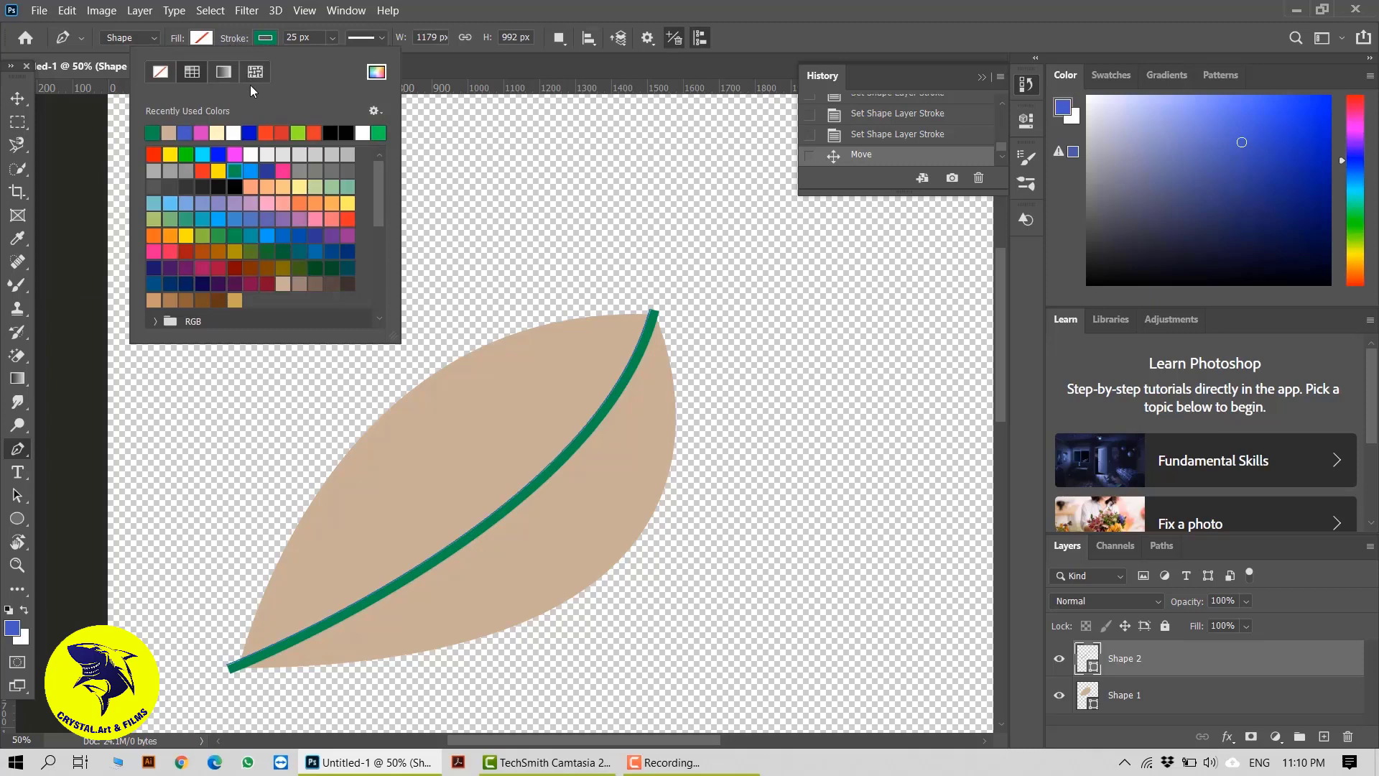
left_click(383, 113)
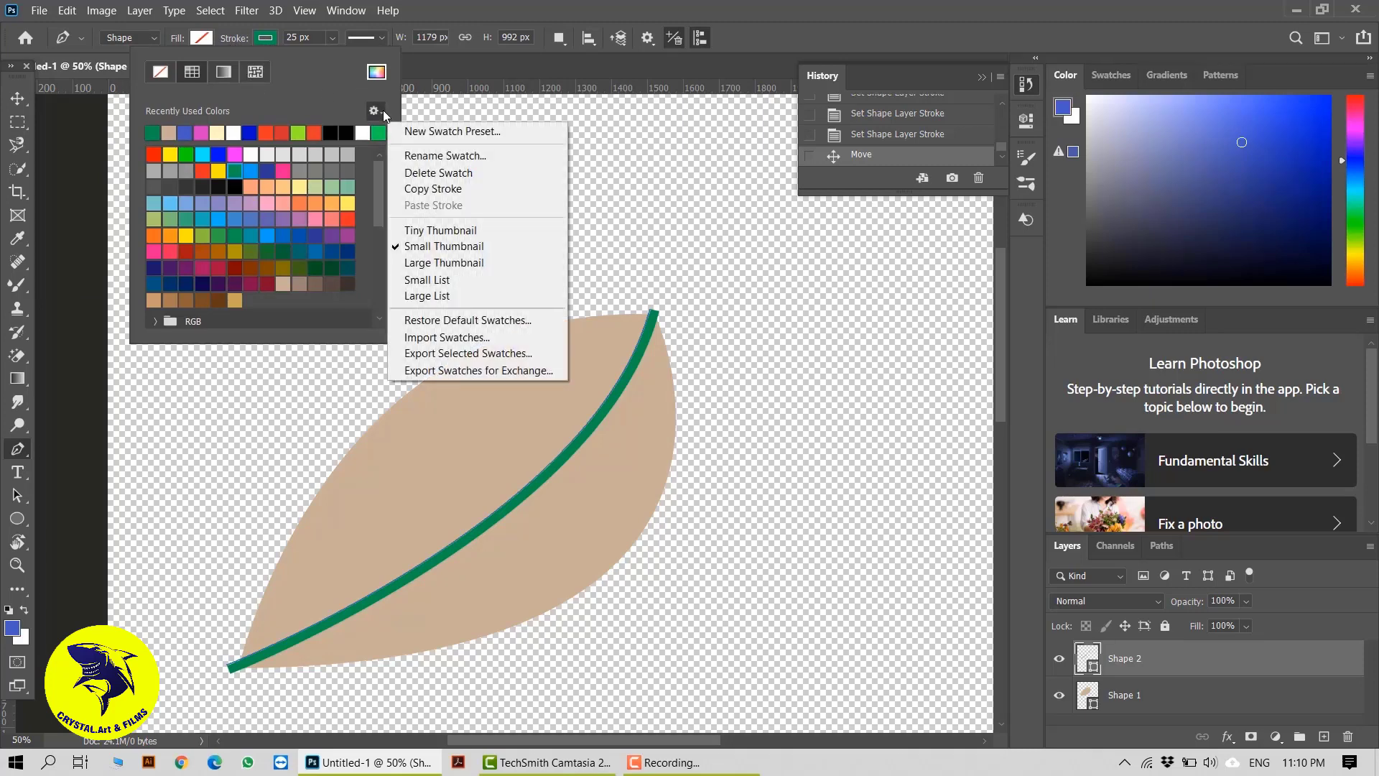
left_click(443, 69)
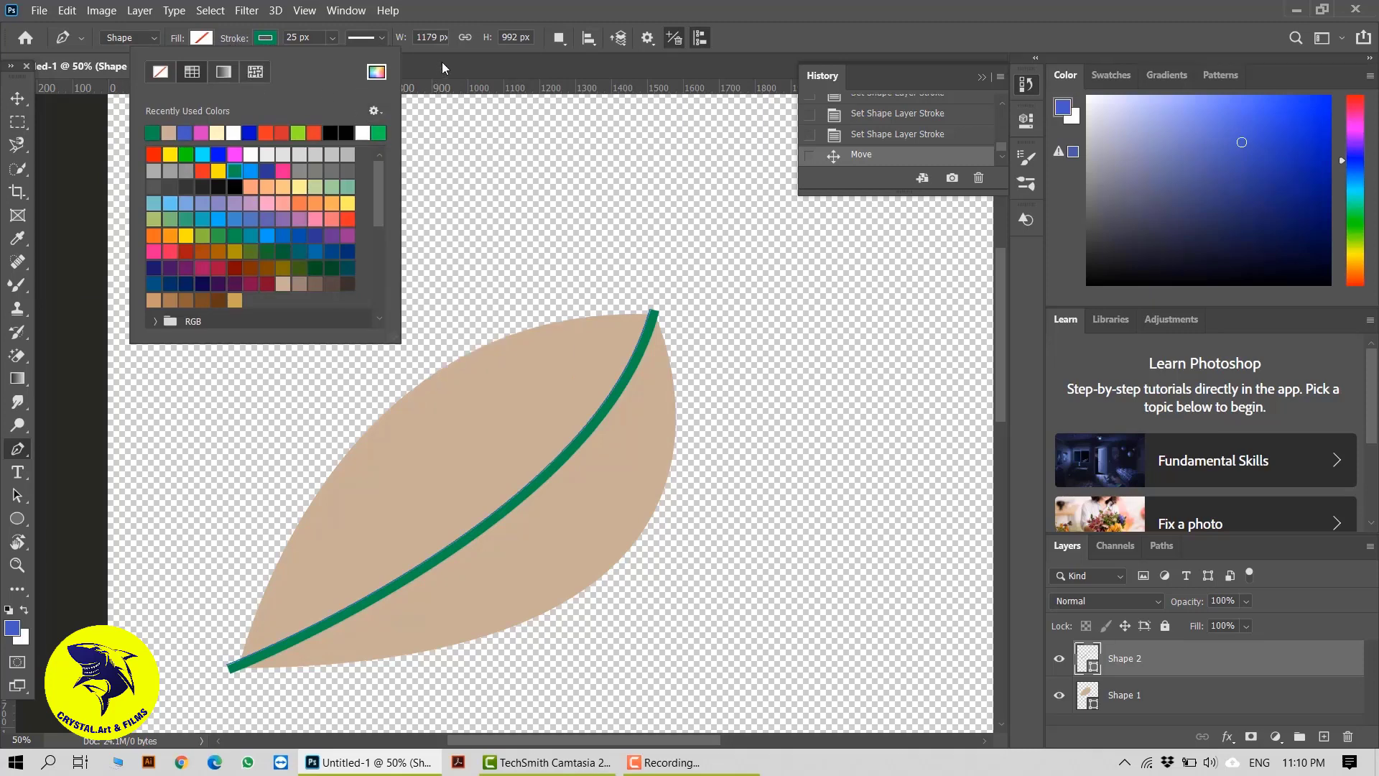
left_click(15, 451)
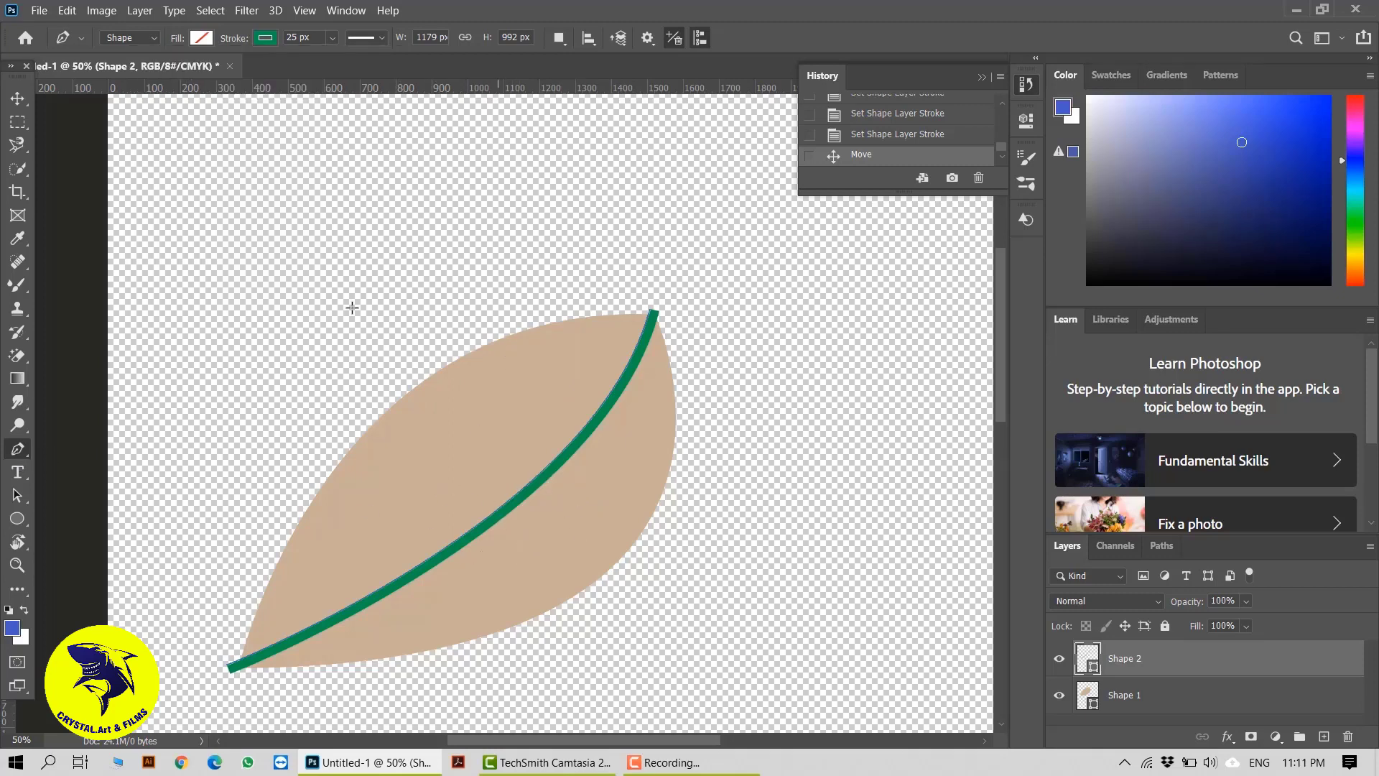
left_click(559, 37)
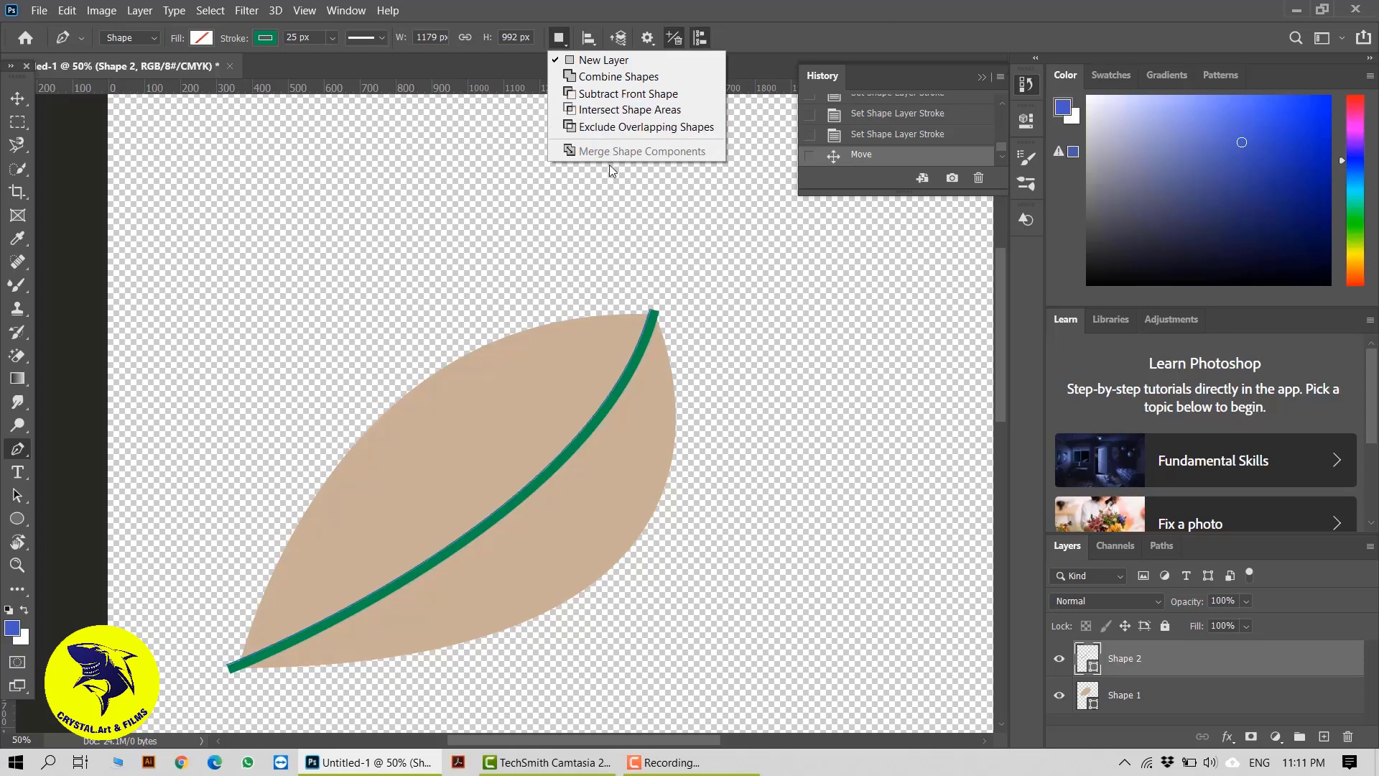
left_click(602, 76)
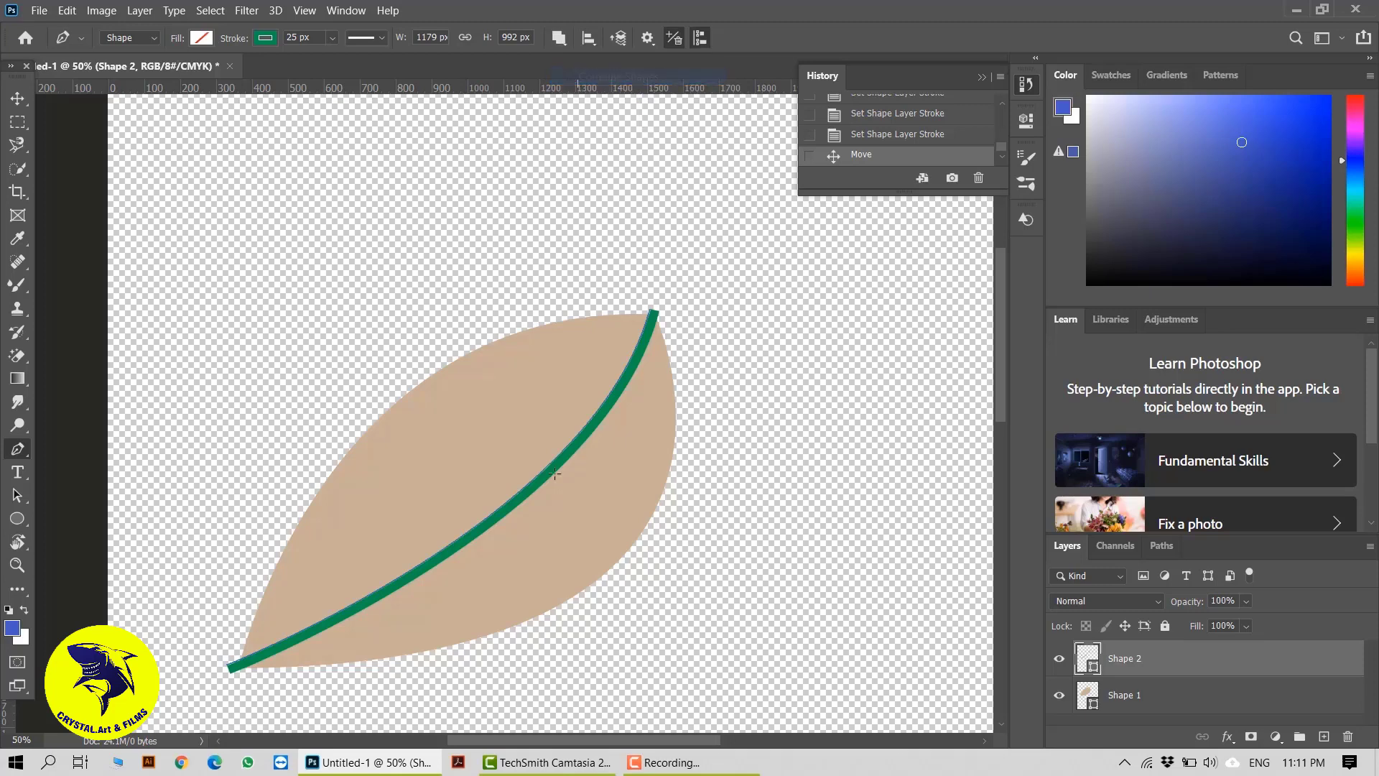
key("v")
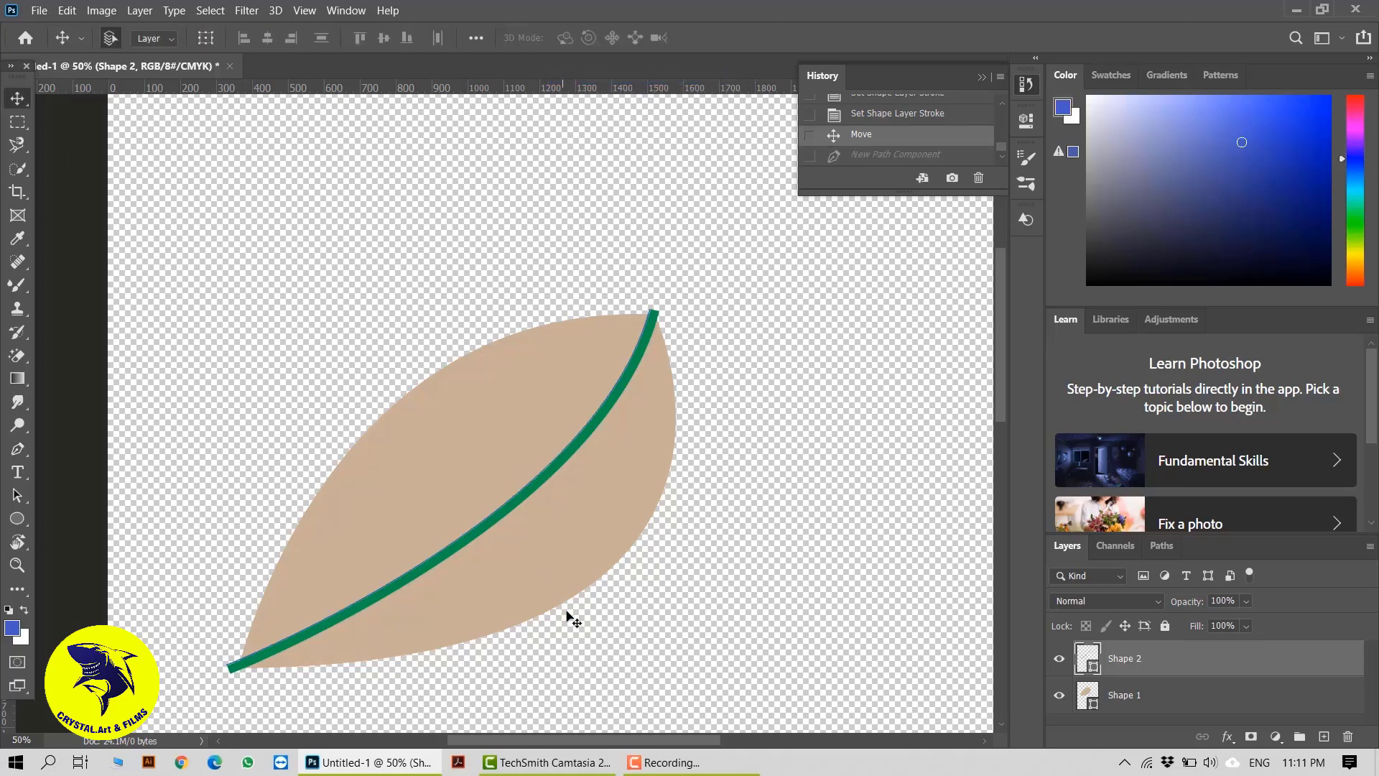
With path operations set to New Layer, draw an open curved vein about 94.5 × 420 px from the midrib to the leaf's upper edge
left_click(17, 449)
left_click(560, 38)
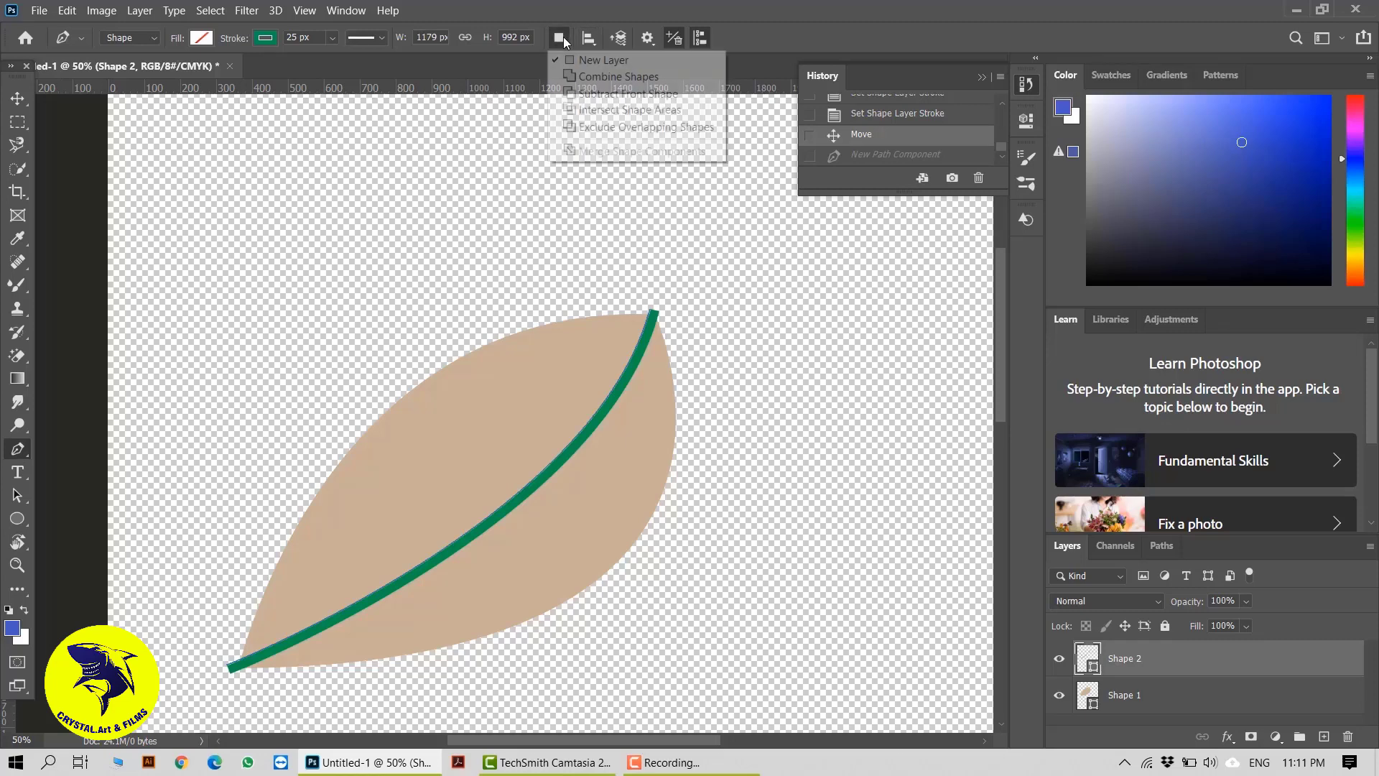
left_click(607, 60)
left_click(528, 480)
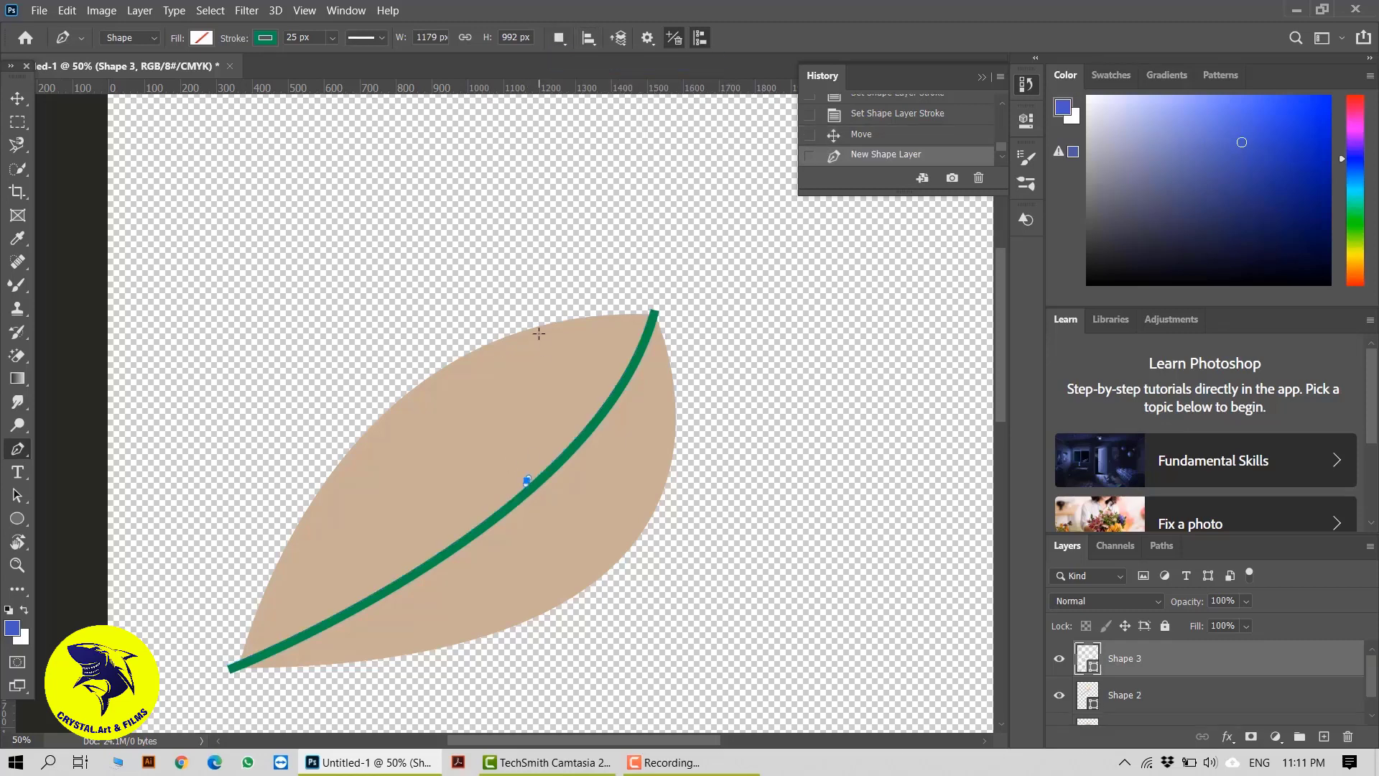
left_click_drag(540, 329, 609, 274)
left_click(538, 484)
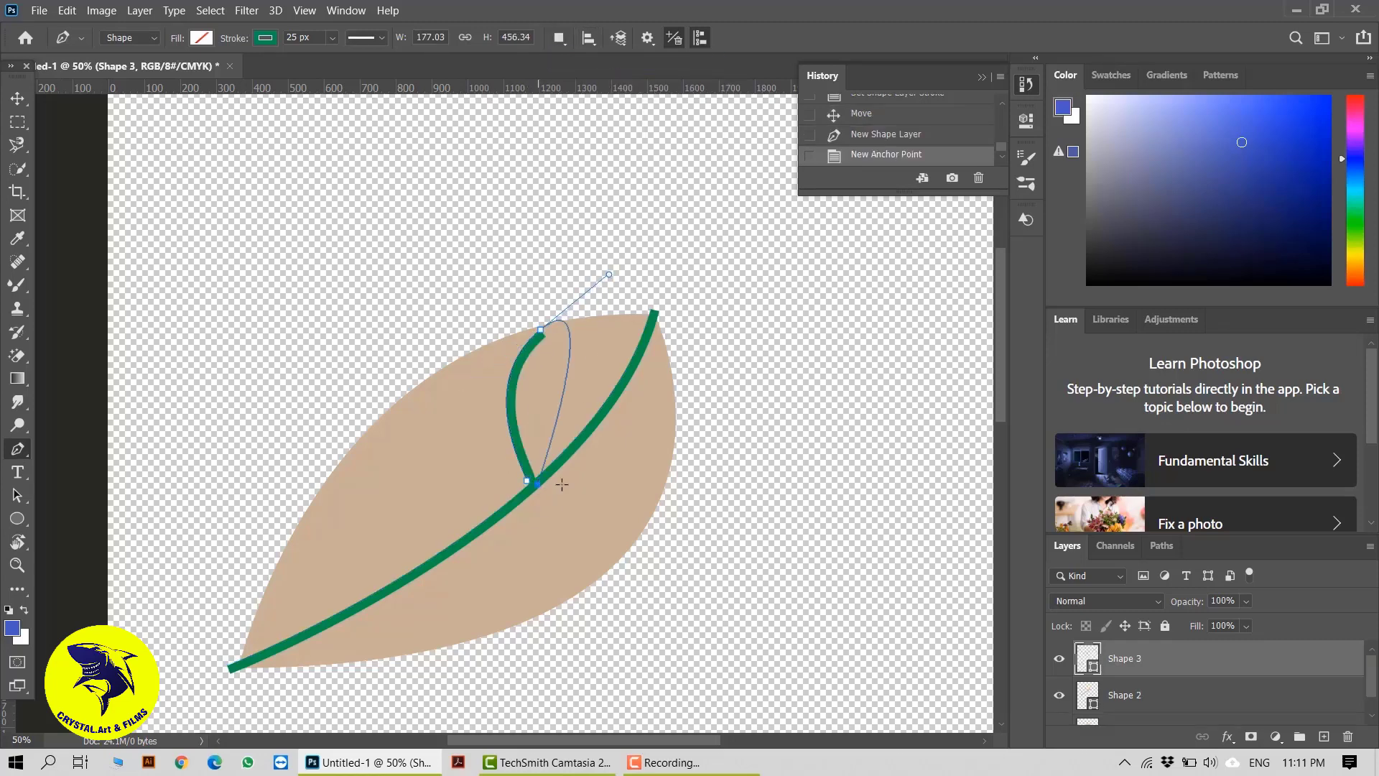
key("ctrl+z")
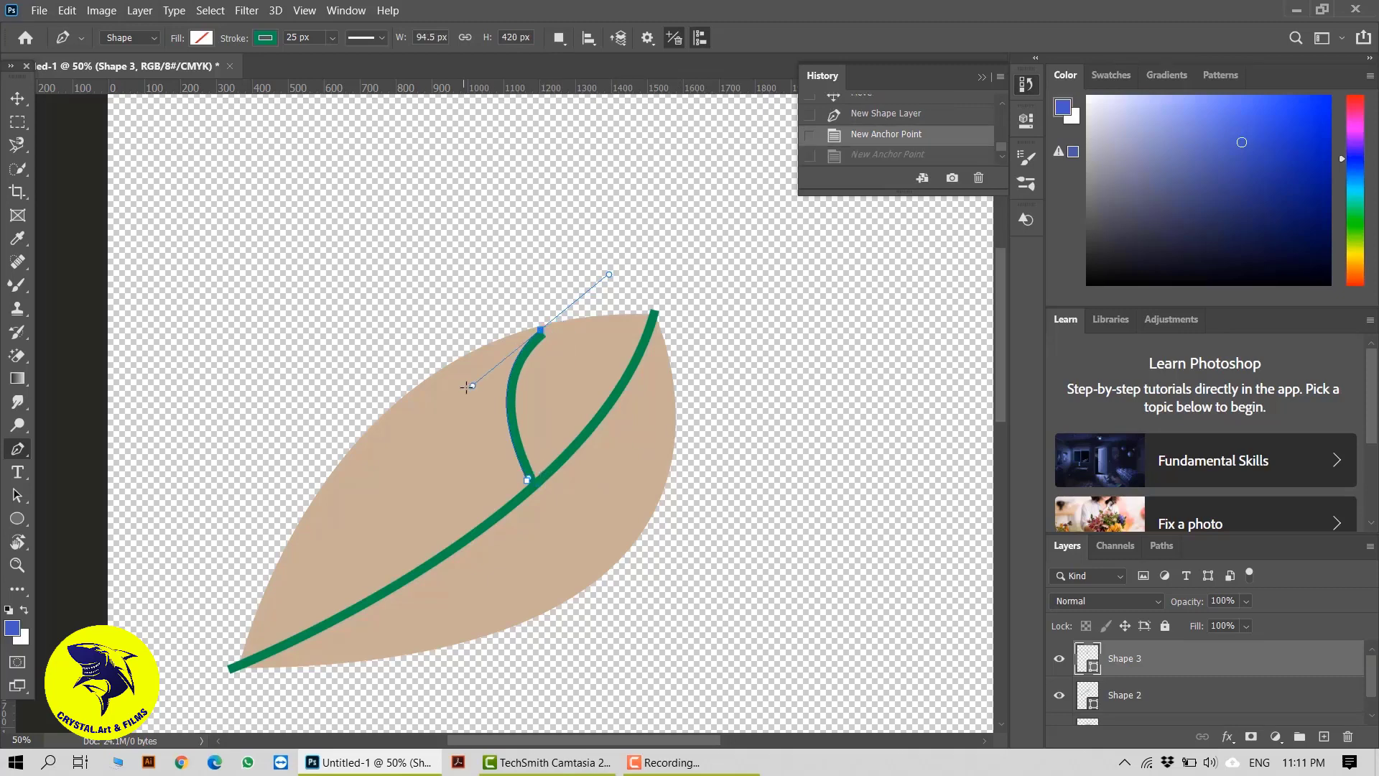
key("Escape")
Draw a second curved vein about 370 × 240 px to the leaf's right edge and give its stroke round caps and round corners
left_click_drag(671, 399, 688, 324)
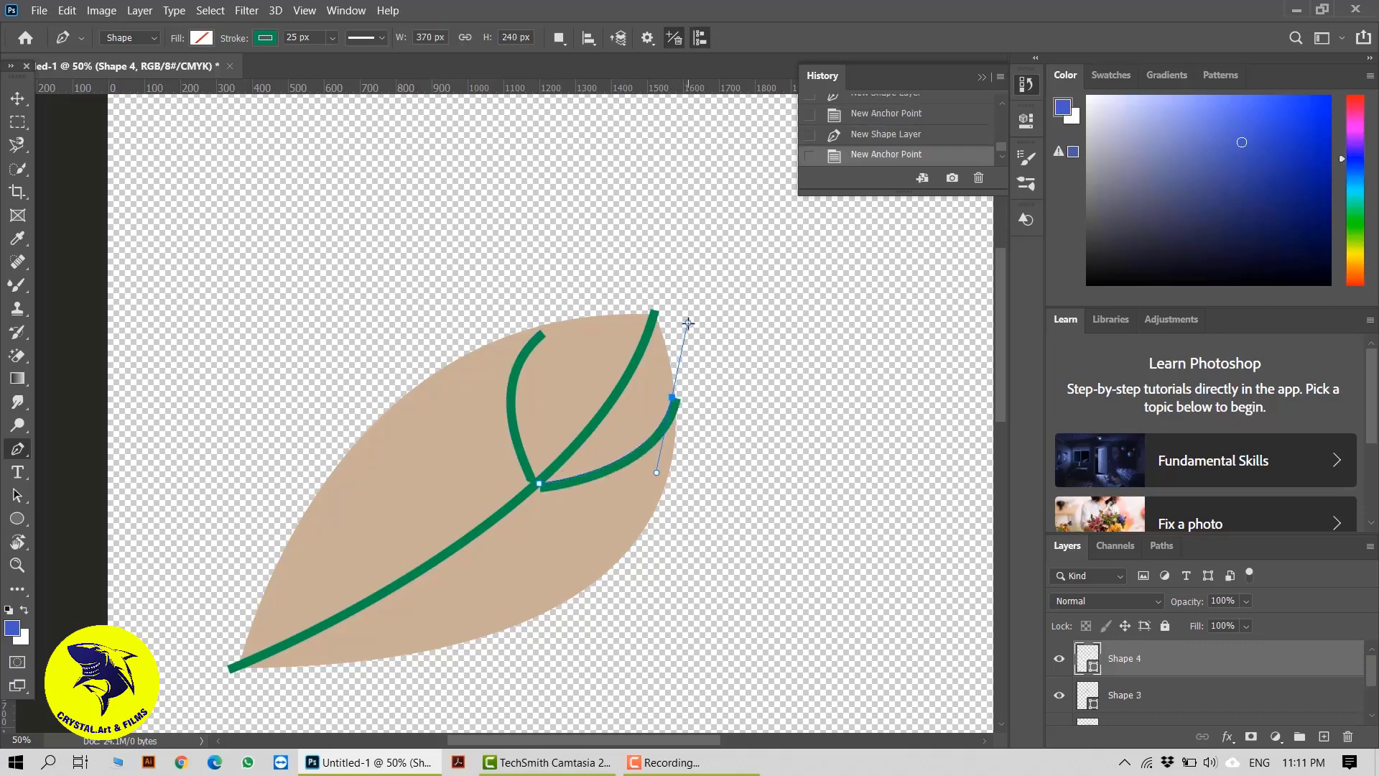
left_click(381, 38)
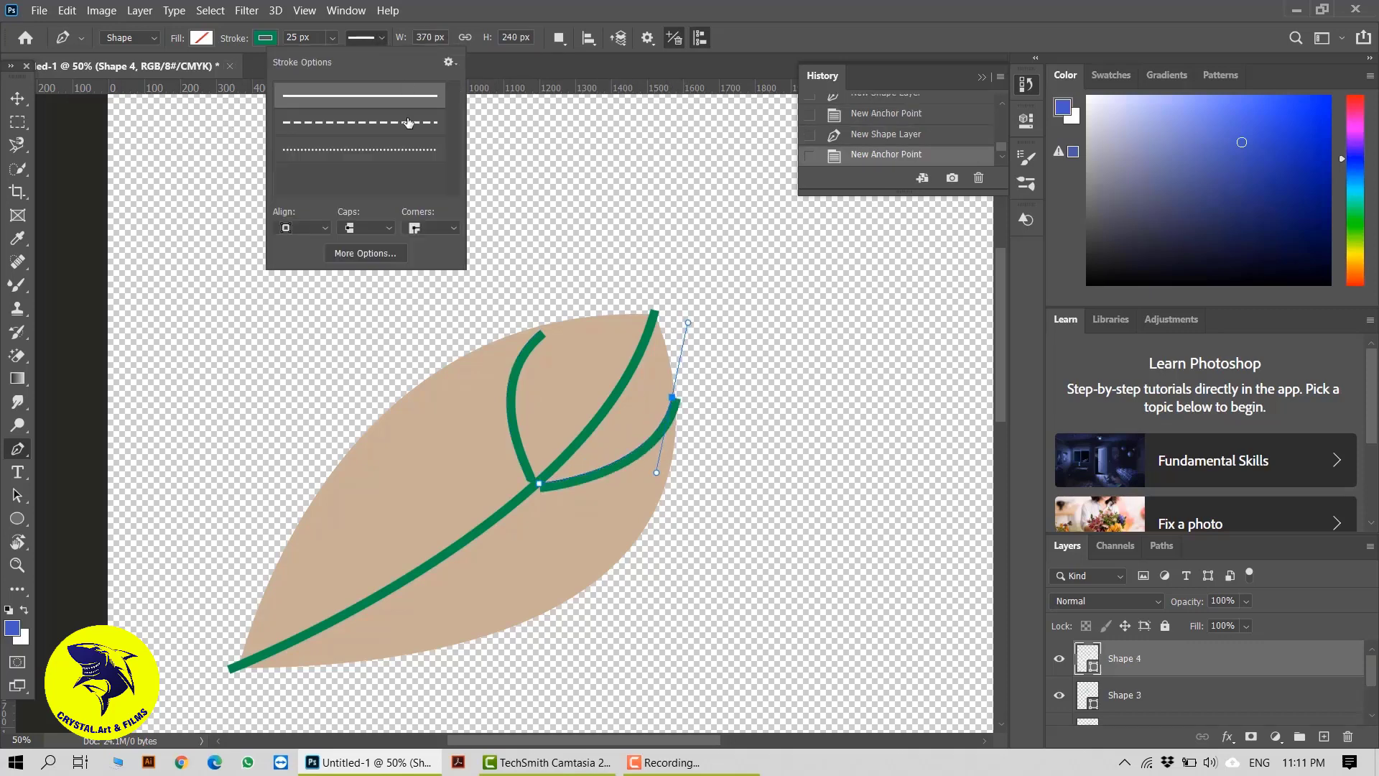
left_click(392, 236)
left_click(352, 255)
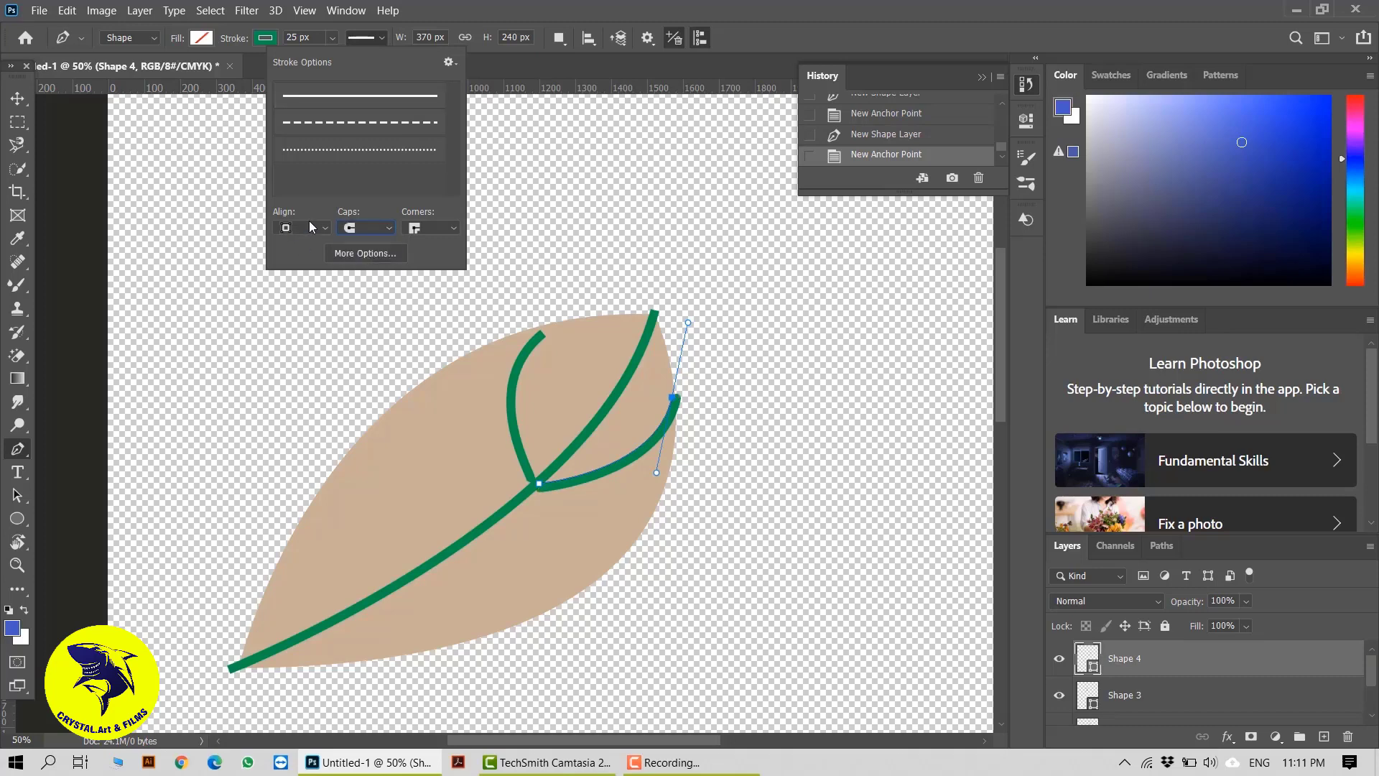
left_click(326, 228)
left_click(307, 248)
left_click(431, 228)
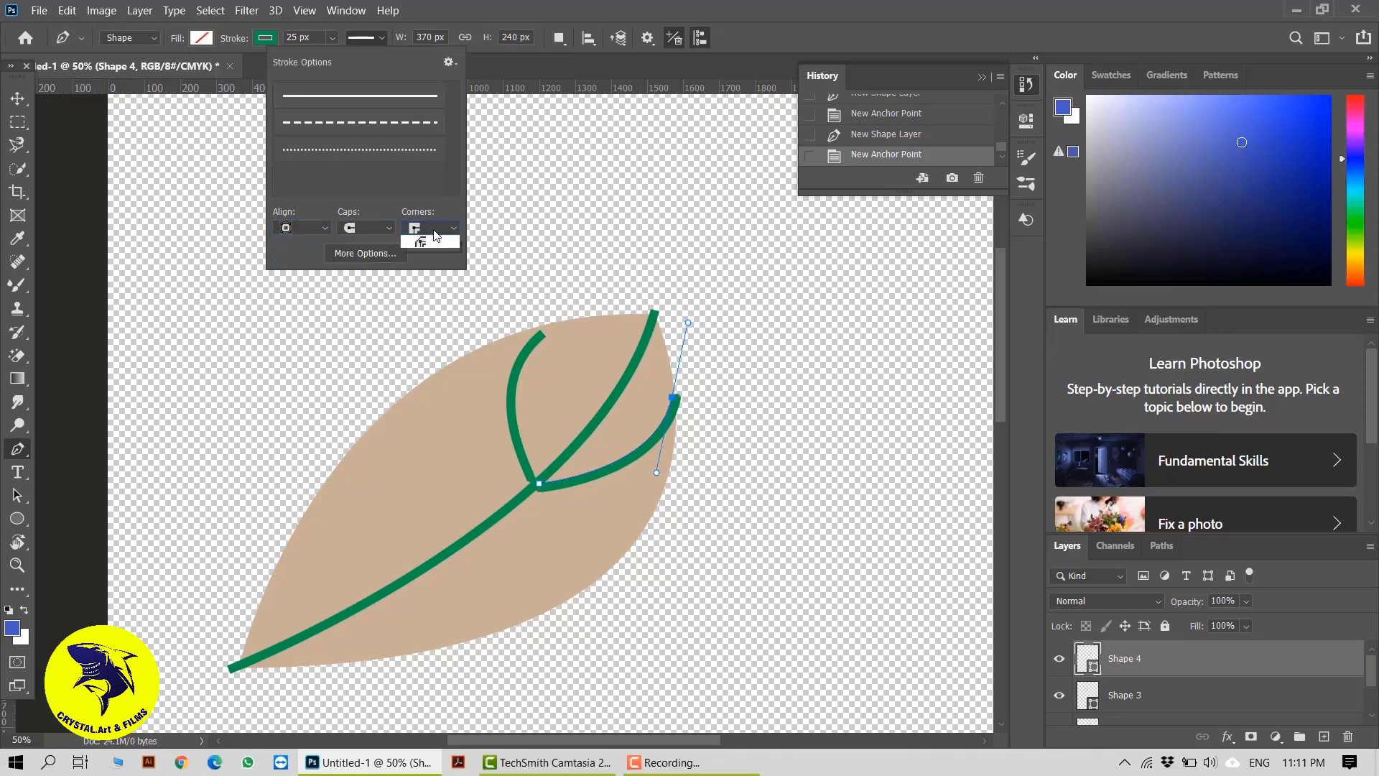
left_click(431, 256)
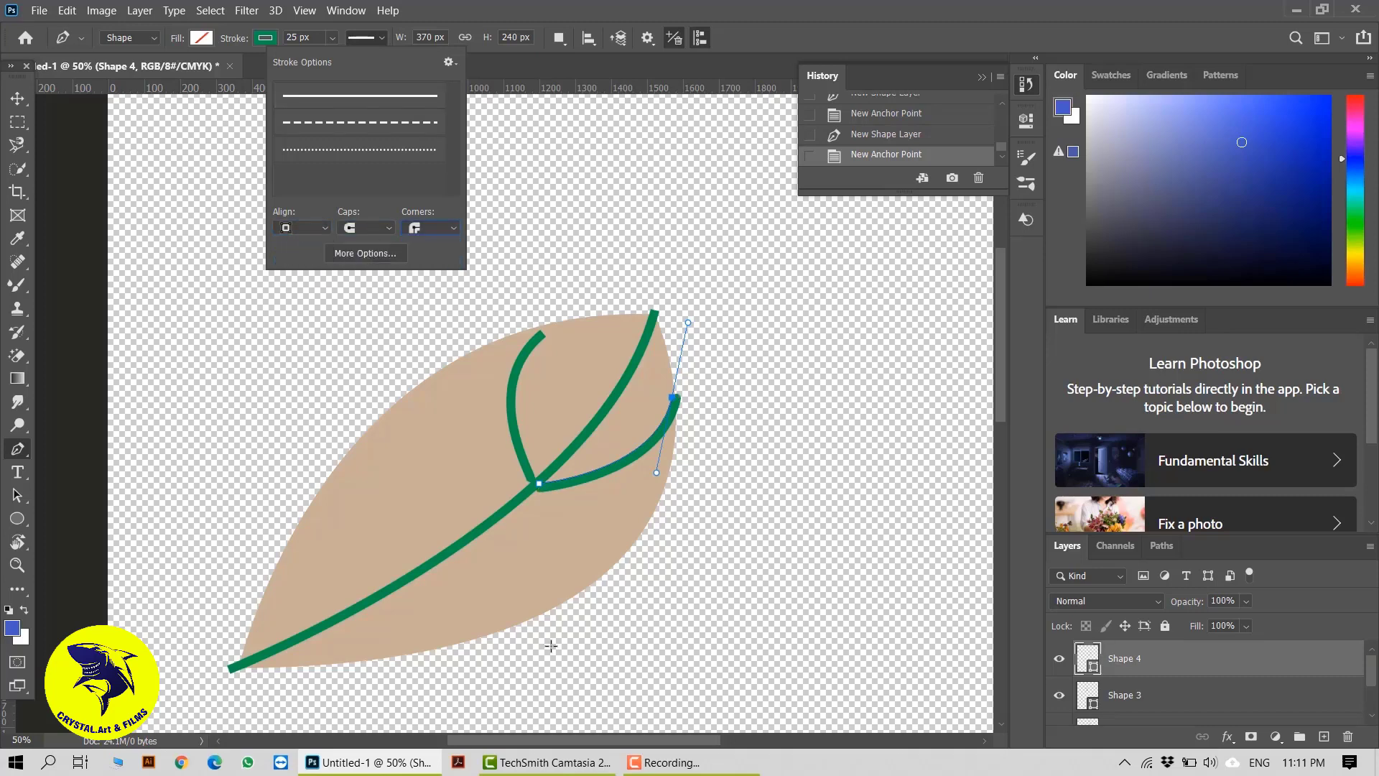
left_click(17, 98)
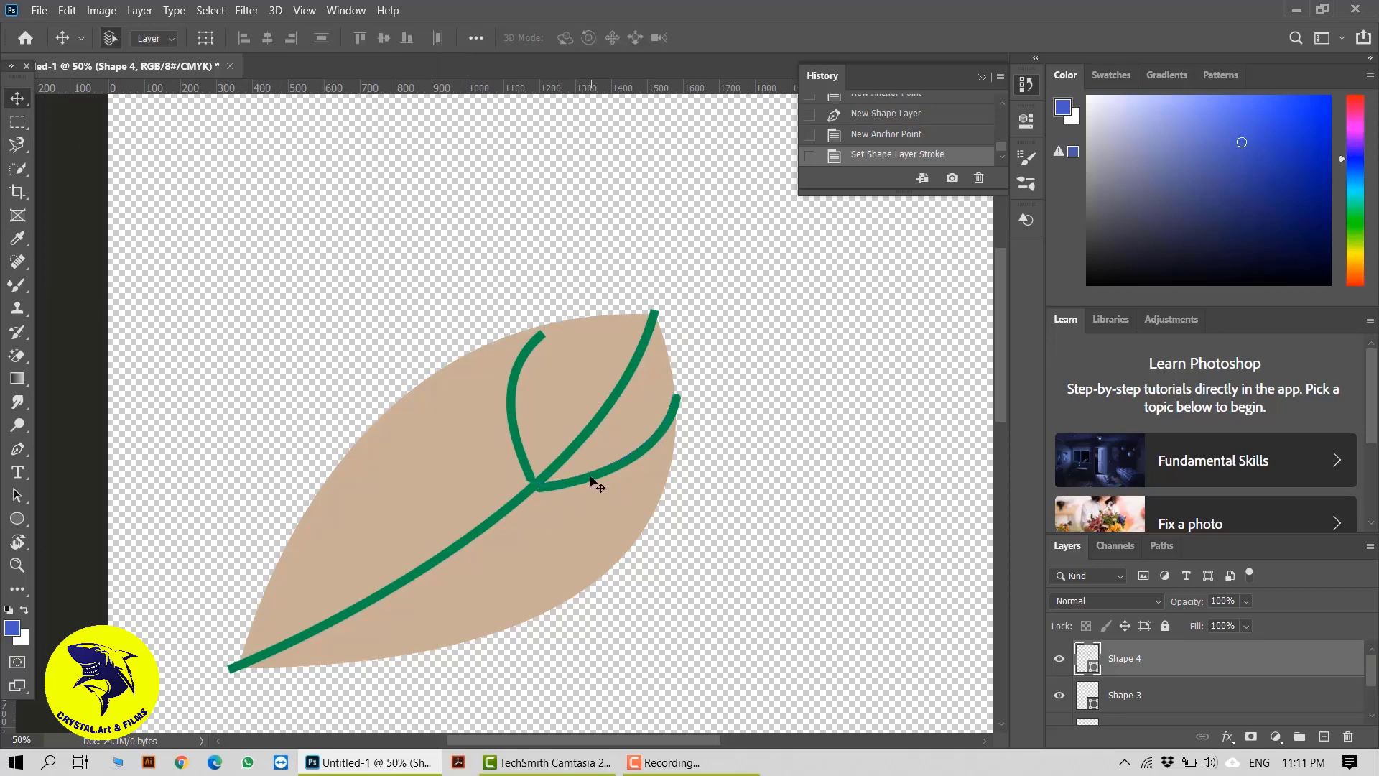
Examine the Pen tool's path options, path operations, stroke options and stroke colour choices for the second vein
left_click(18, 450)
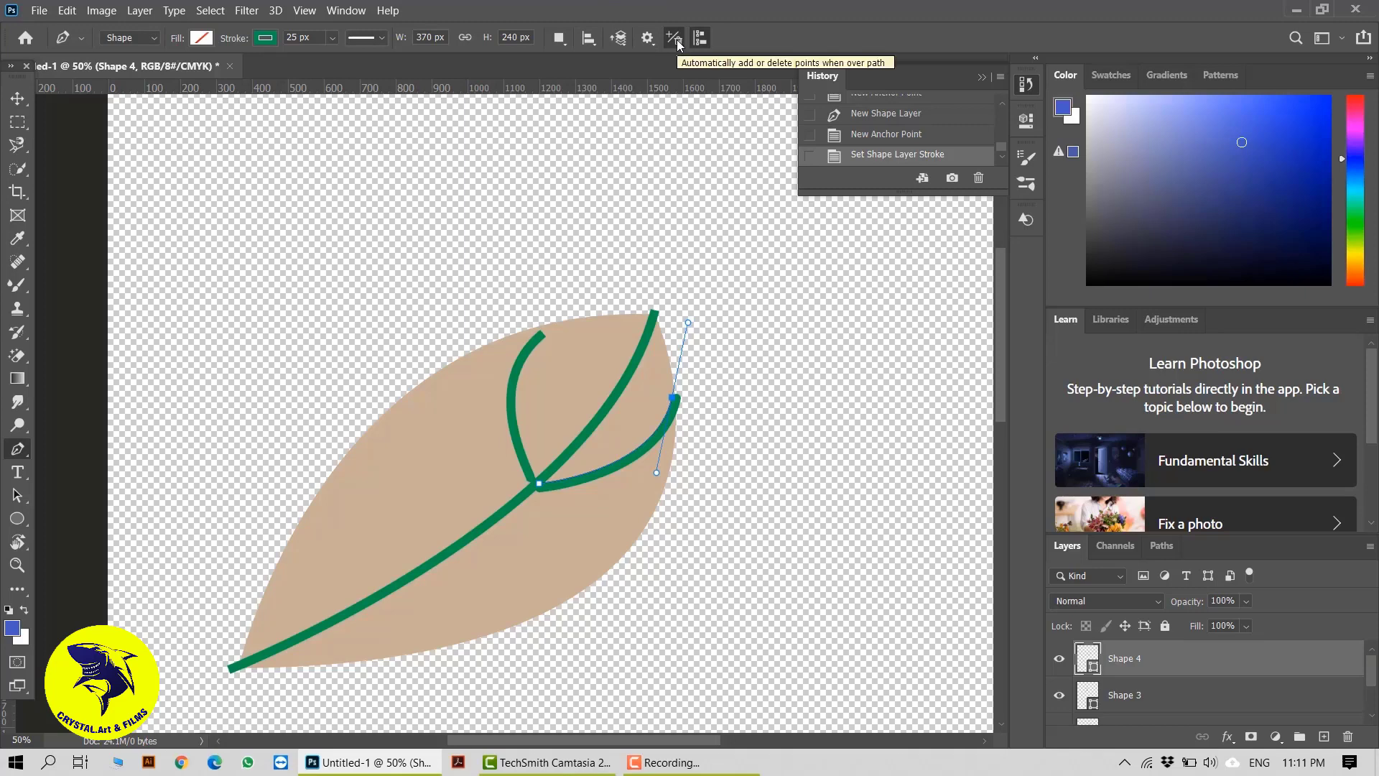
left_click(647, 41)
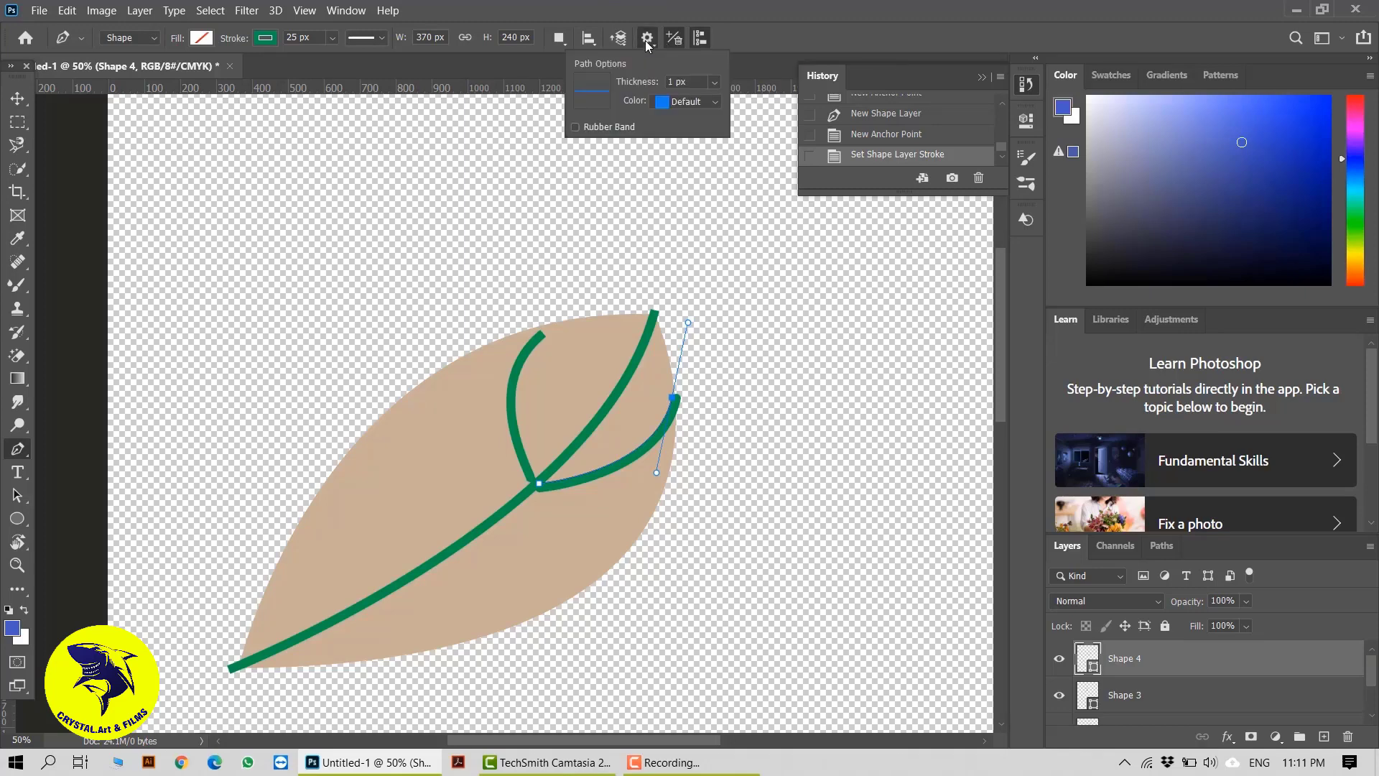
left_click(715, 84)
left_click(718, 85)
left_click(525, 64)
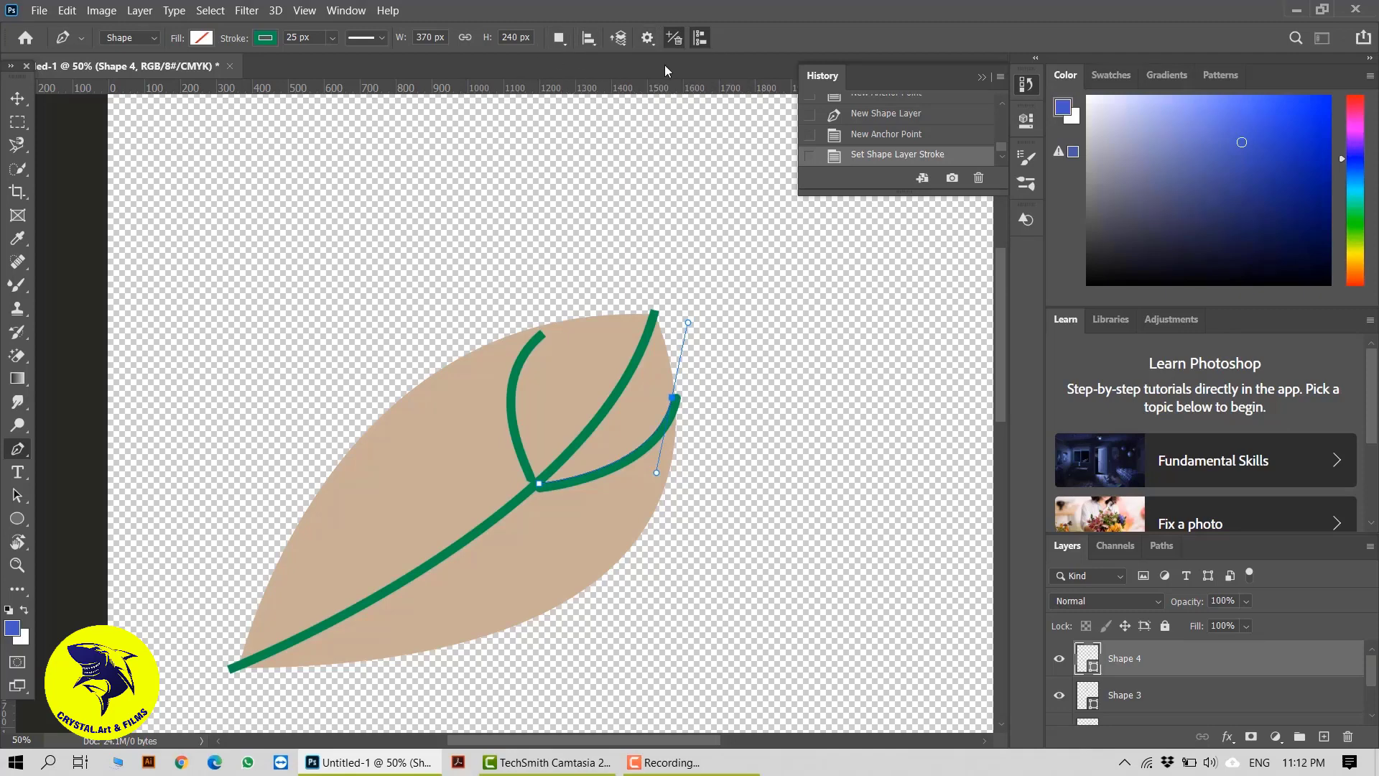
left_click(560, 39)
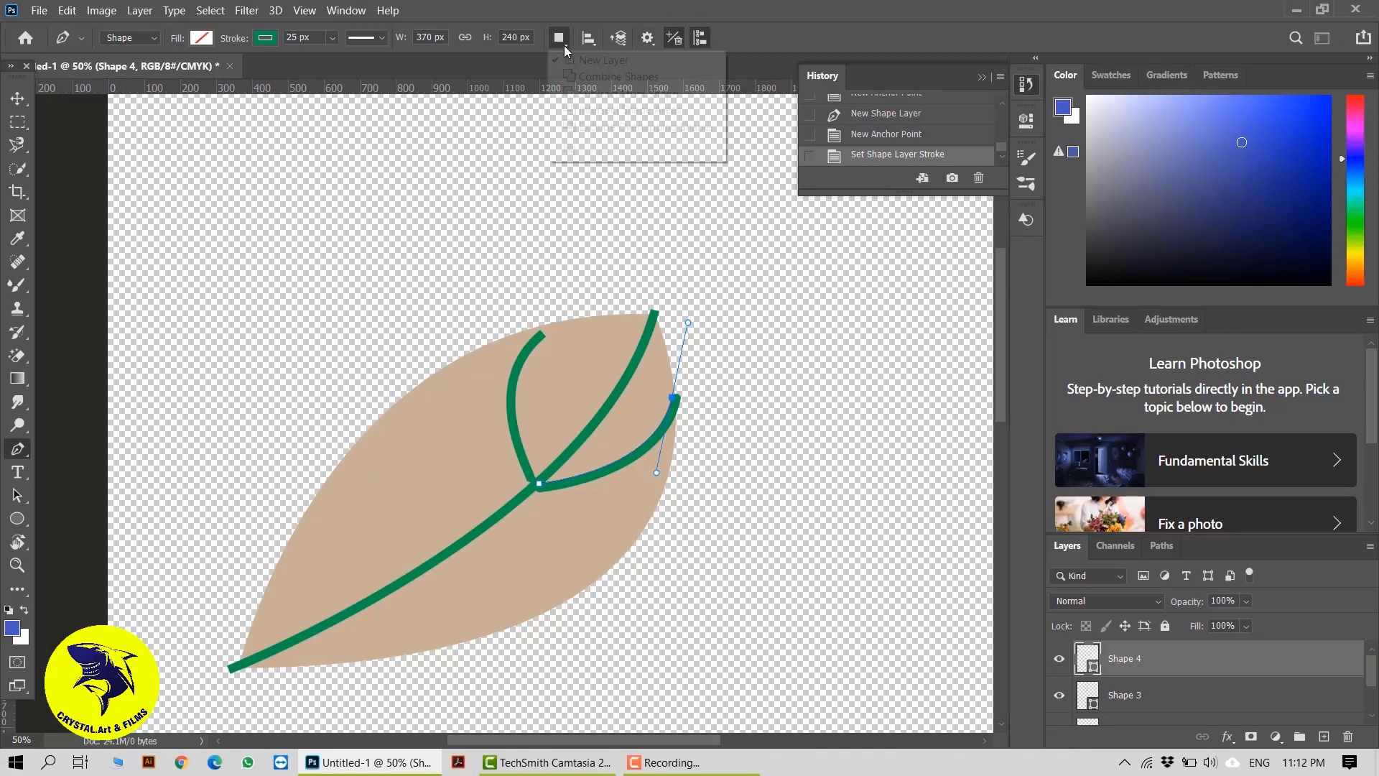
left_click(562, 41)
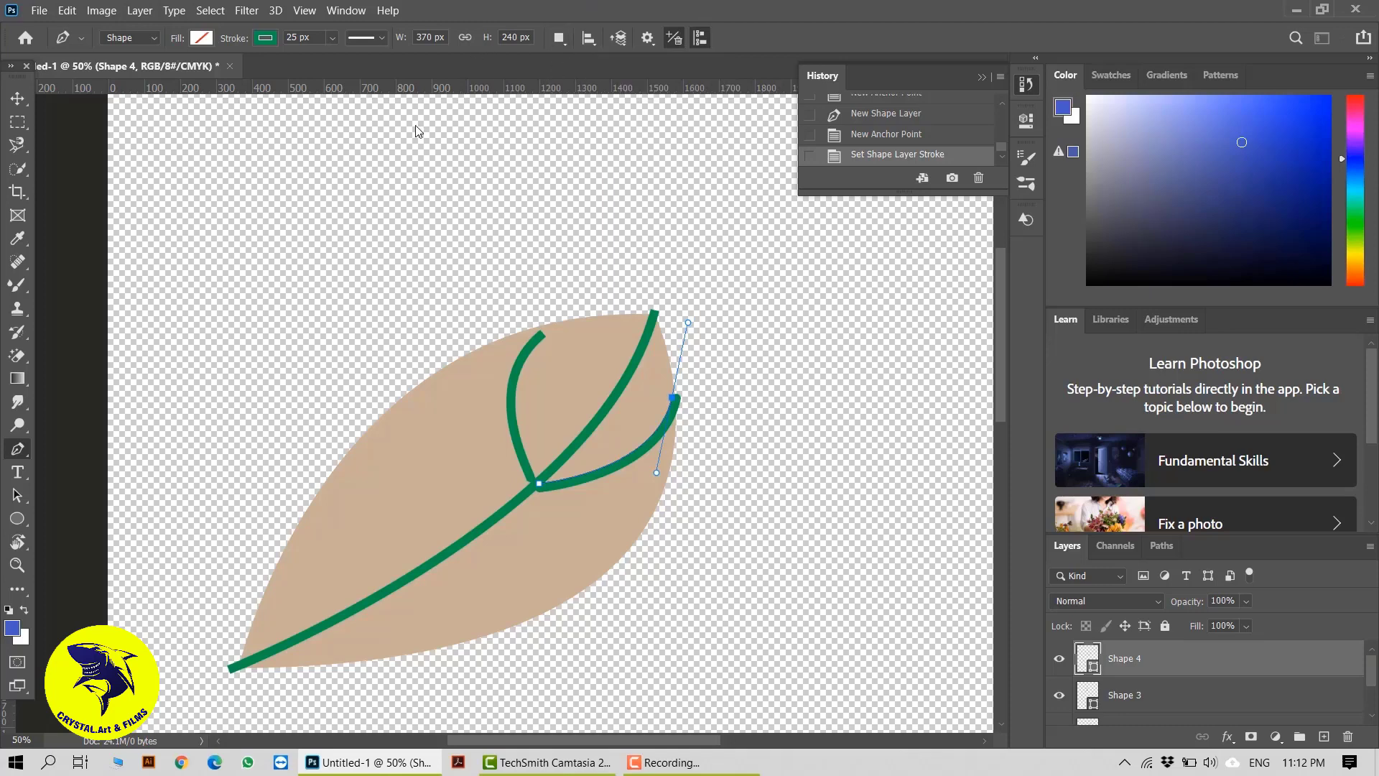
left_click(379, 40)
left_click(463, 76)
left_click(266, 40)
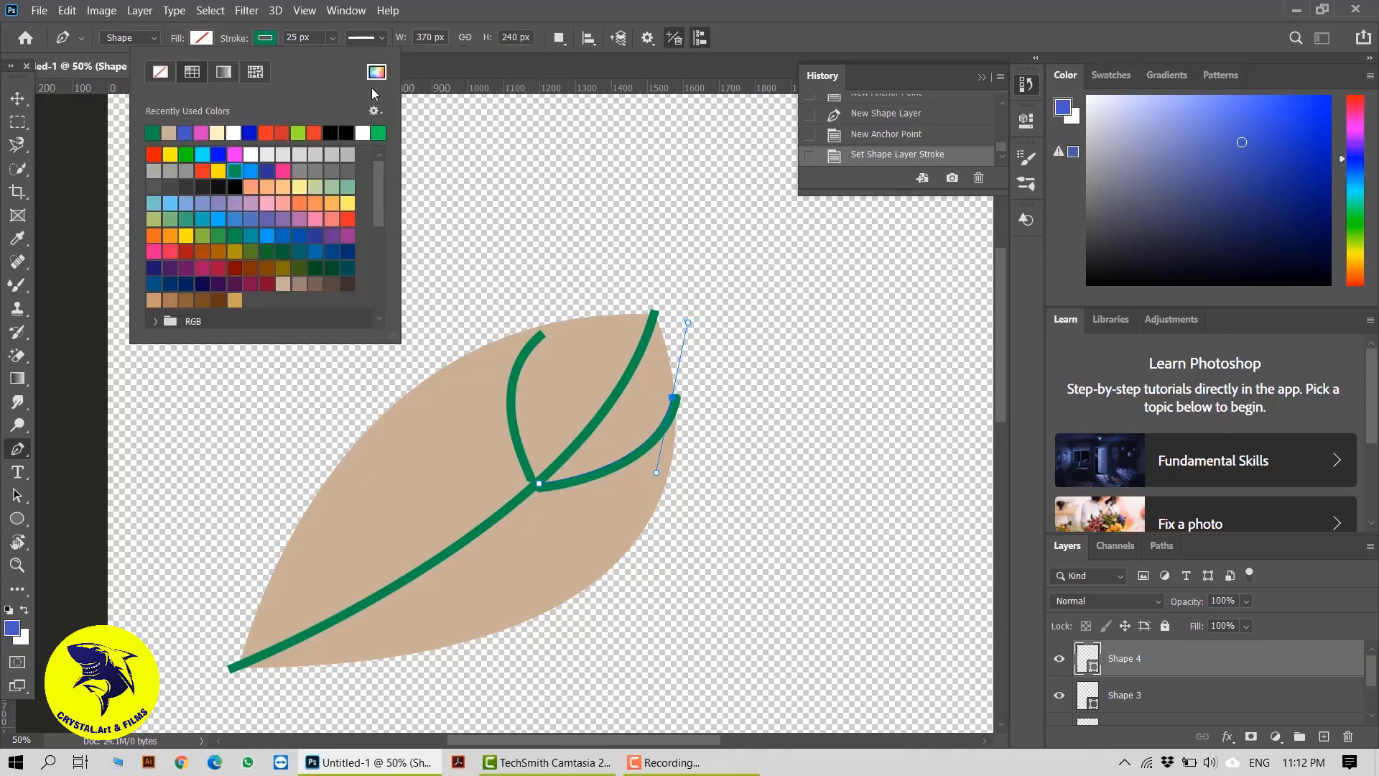
left_click(431, 61)
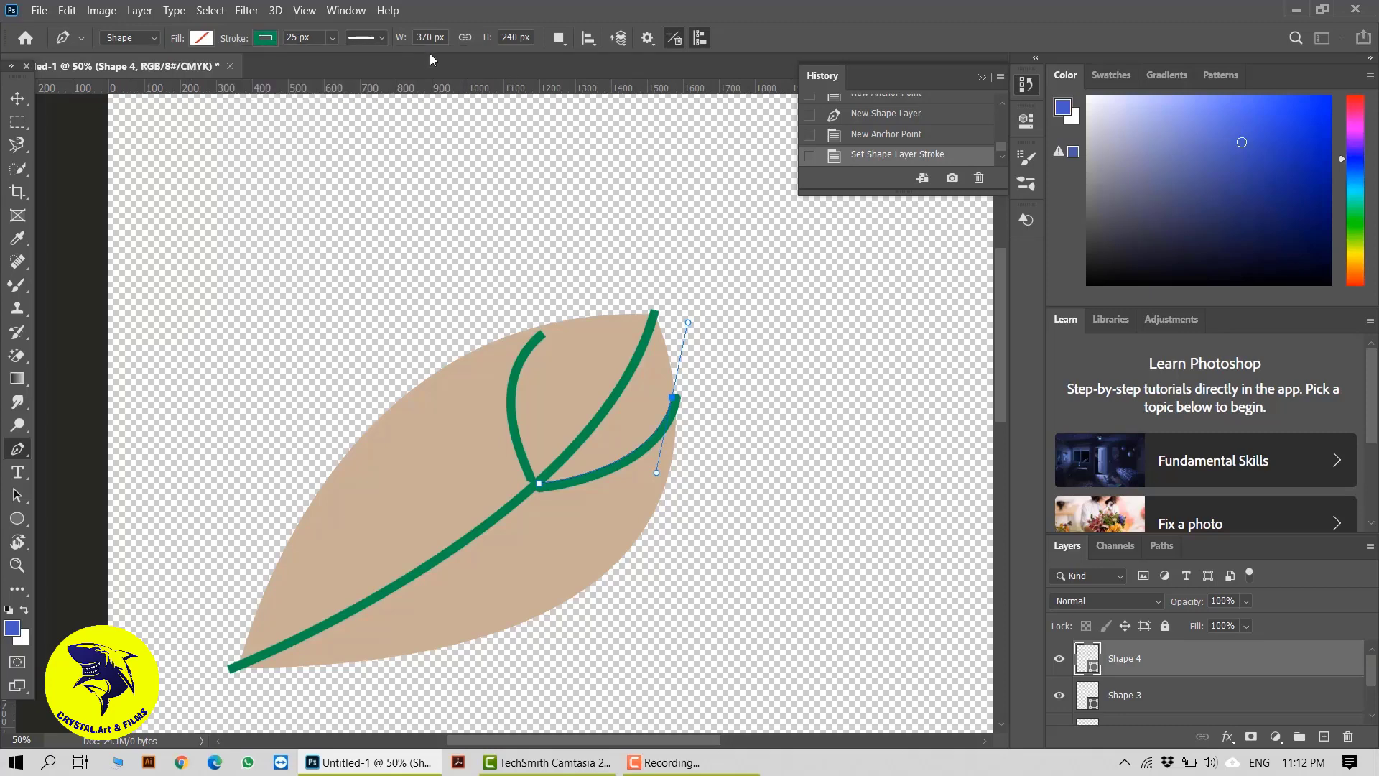
Set the stroke width of the second vein, reaching the leaf's right edge, to 18 px and switch to the Move tool
left_click(332, 38)
left_click(329, 39)
mouse_move(235, 41)
left_mouse_down()
mouse_move(212, 42)
mouse_move(230, 58)
left_mouse_up()
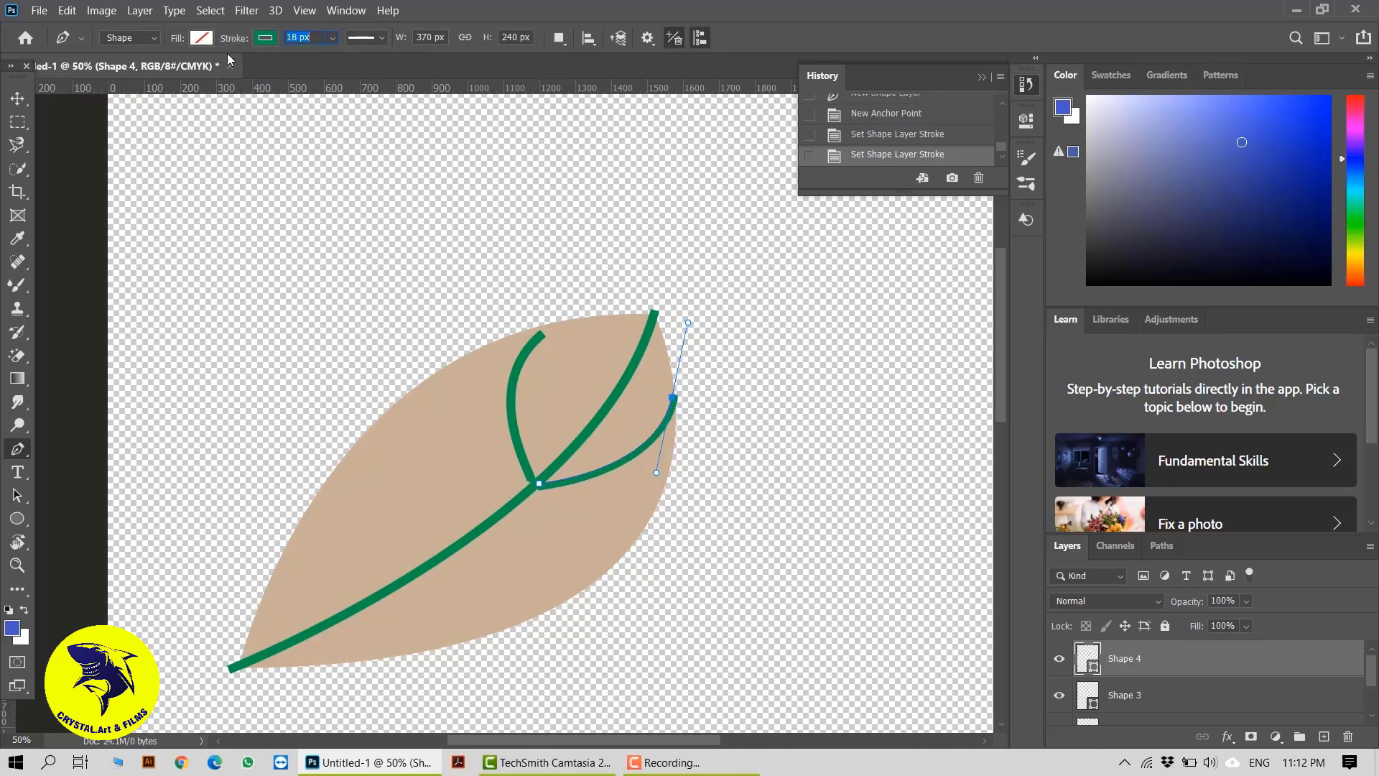
left_click(9, 94)
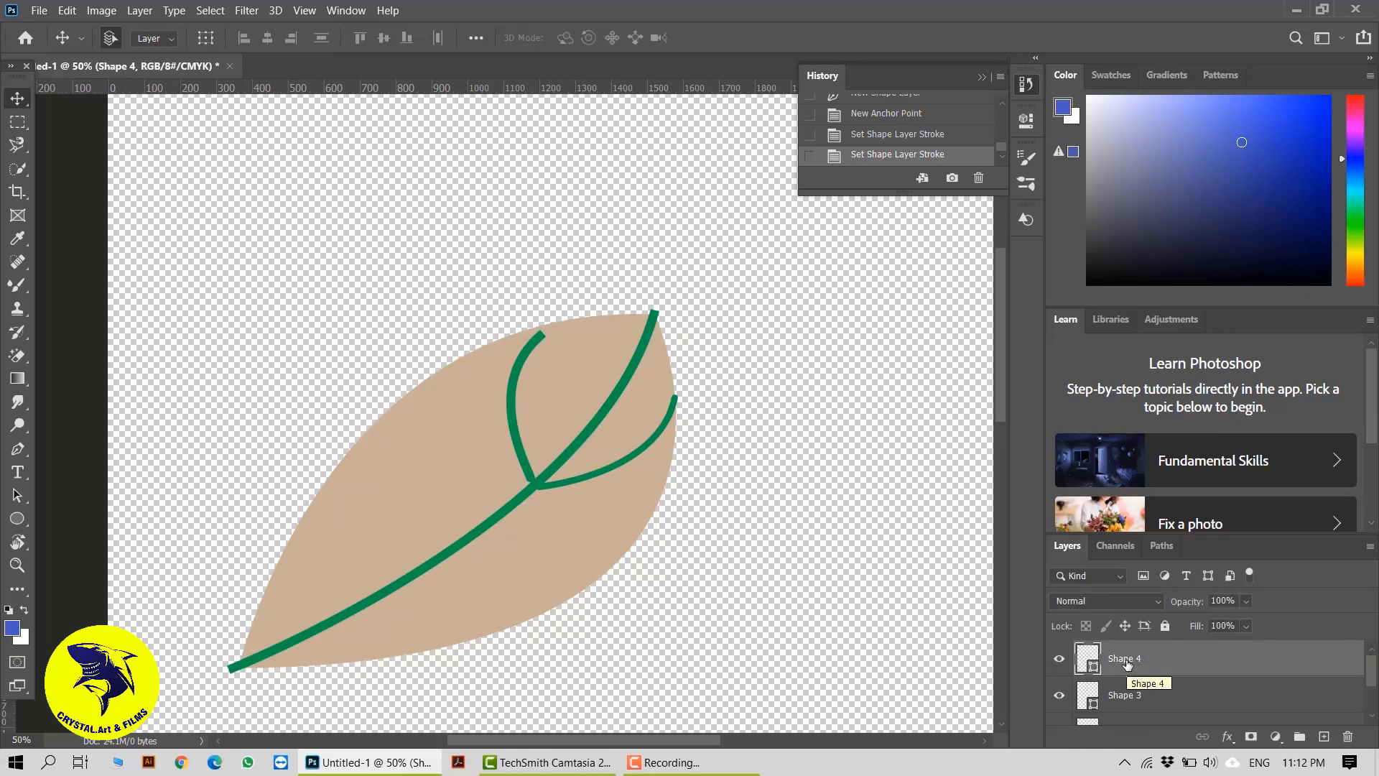
left_click(665, 763)
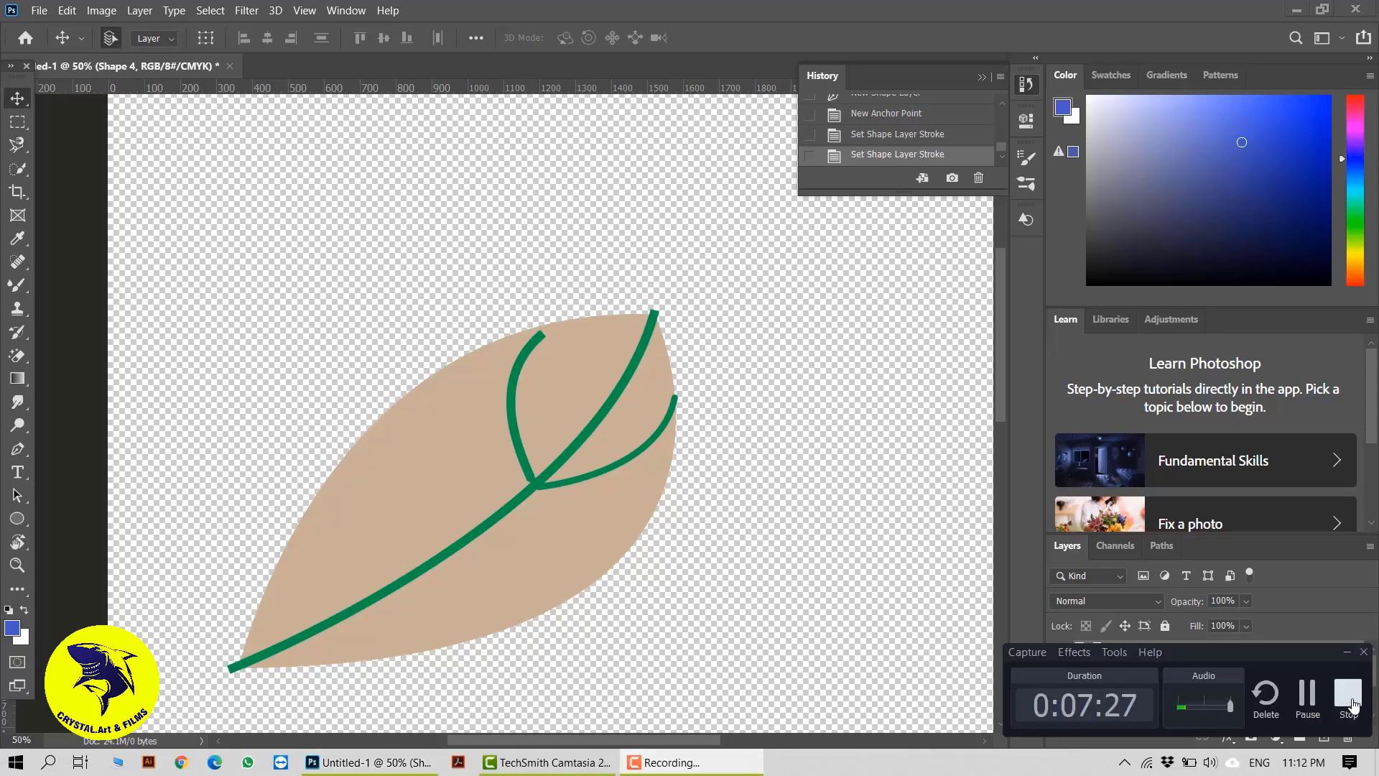
left_click(1353, 704)
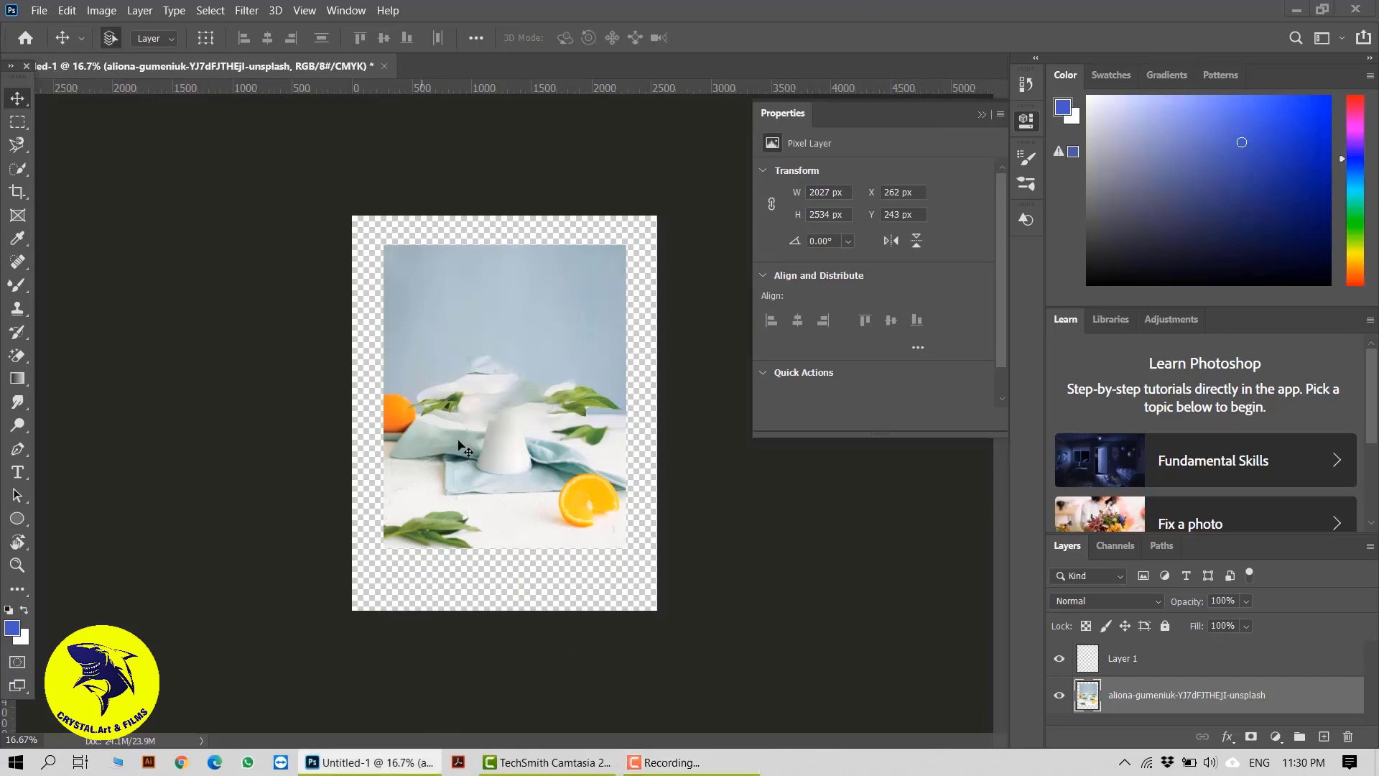
Shift the orange-and-leaves photo toward the canvas's upper-left corner and remove its layer from the document
left_click_drag(508, 400, 434, 373)
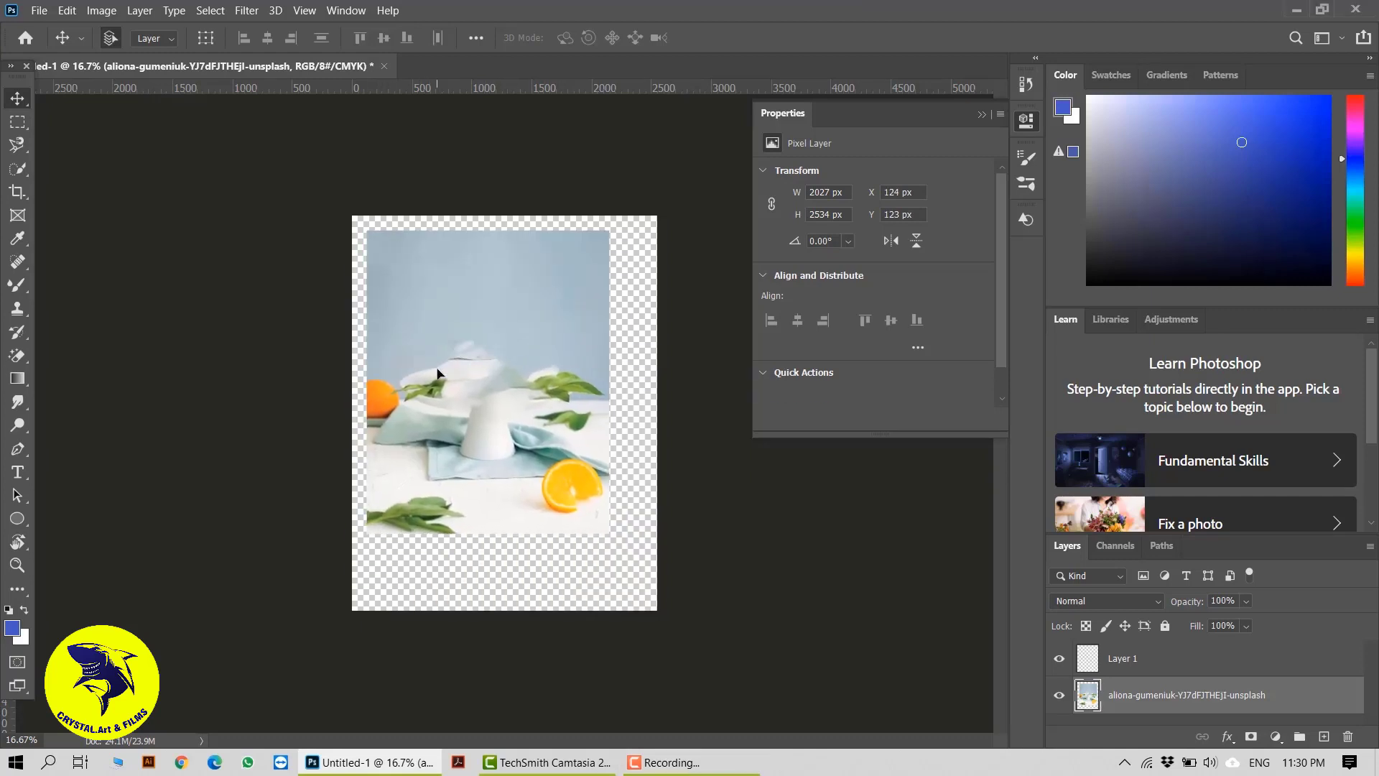
key("ctrl+e")
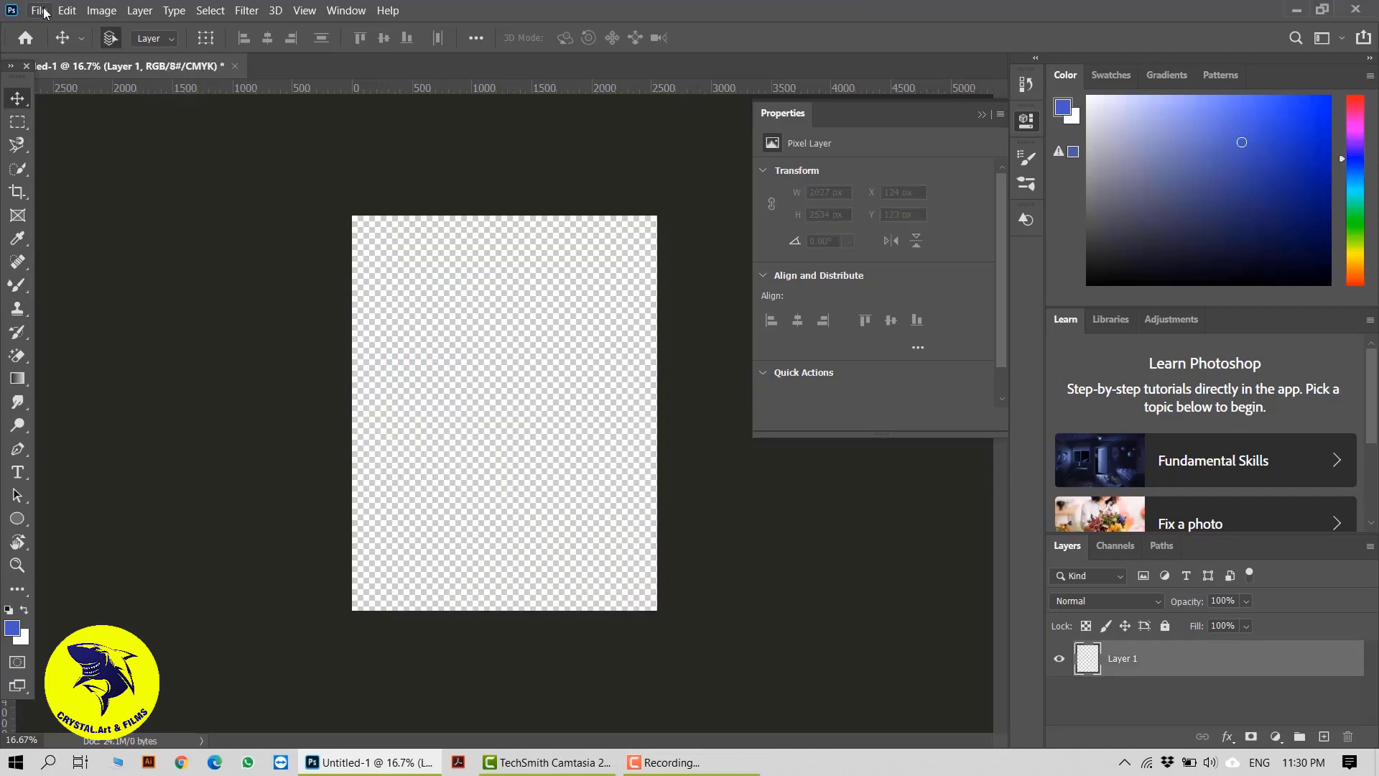
left_click(40, 10)
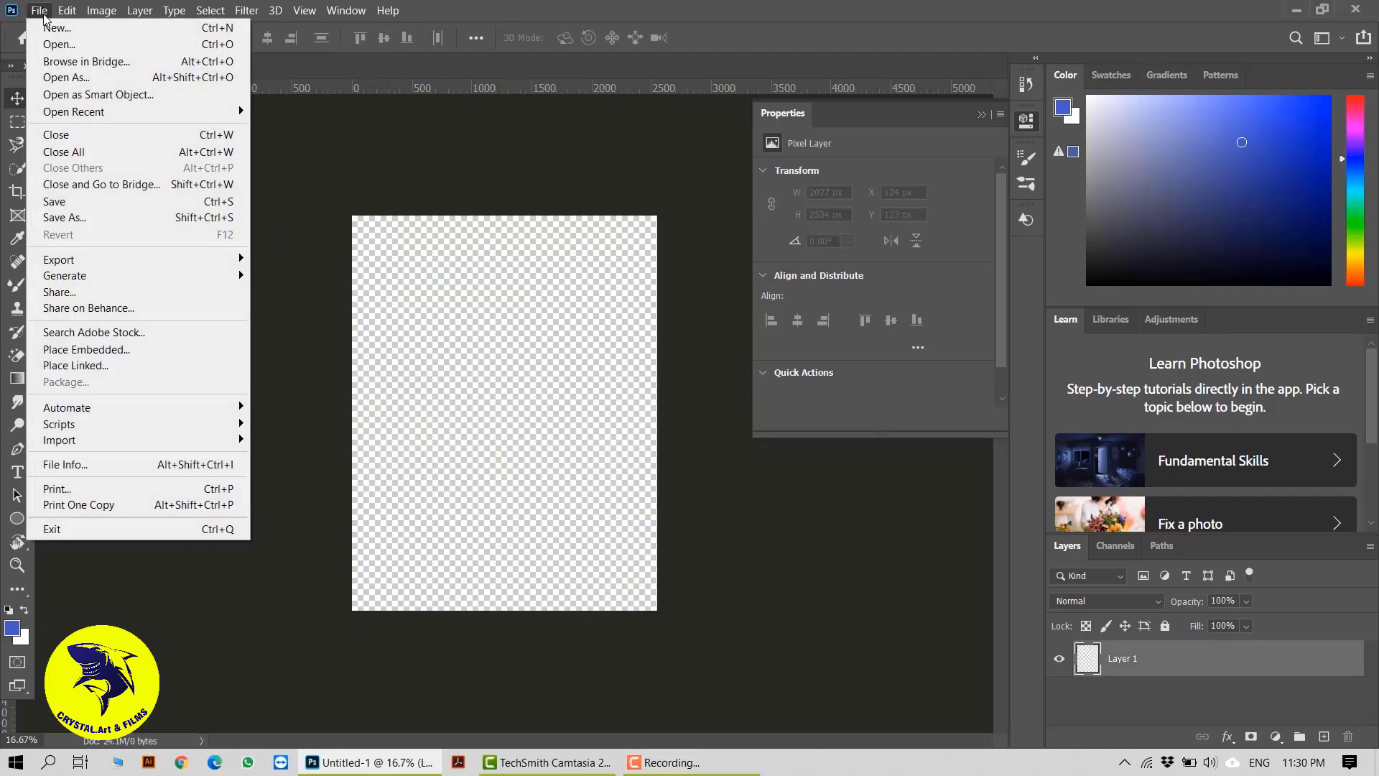
left_click(134, 365)
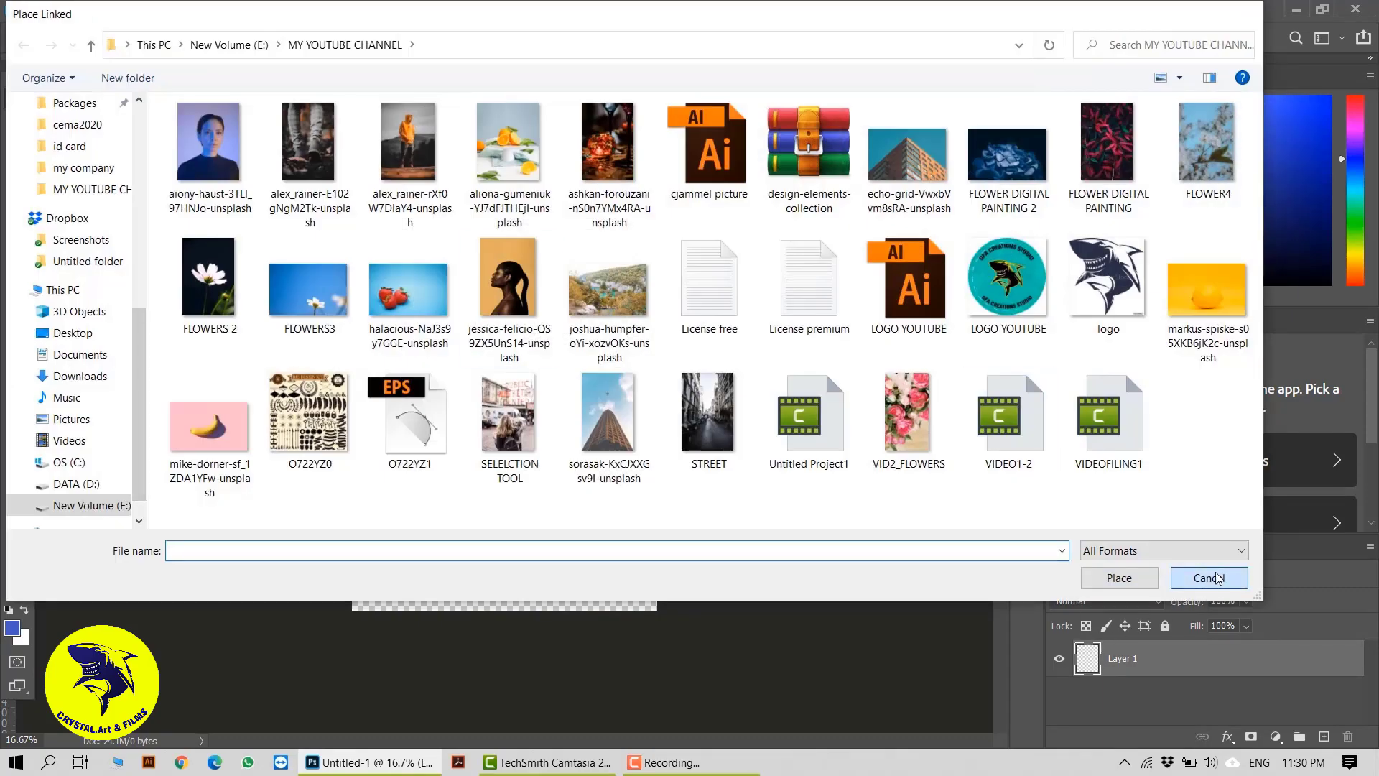
left_click(1214, 577)
Place the yellow lemon photo from the MY YOUTUBE CHANNEL folder as an embedded image at its default size
left_click(40, 11)
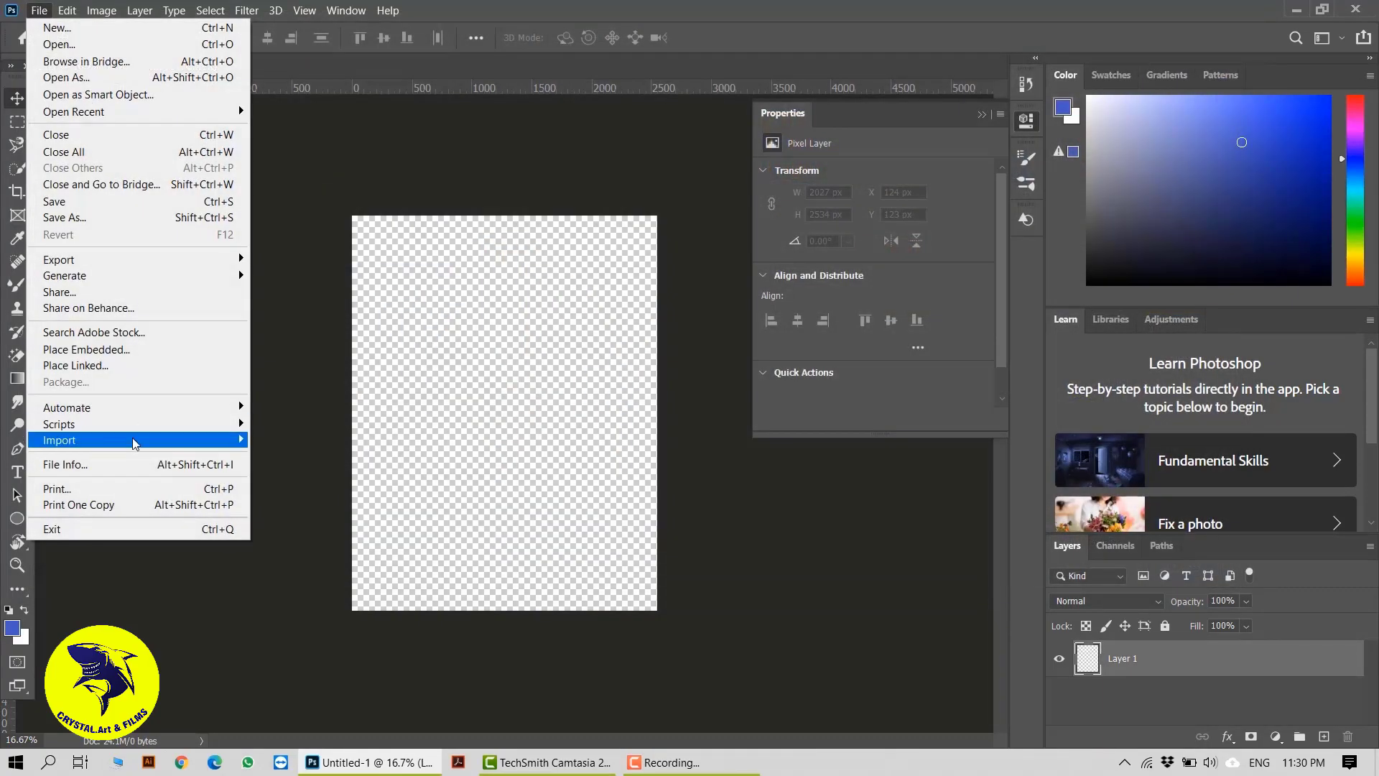
left_click(134, 349)
left_click(1196, 328)
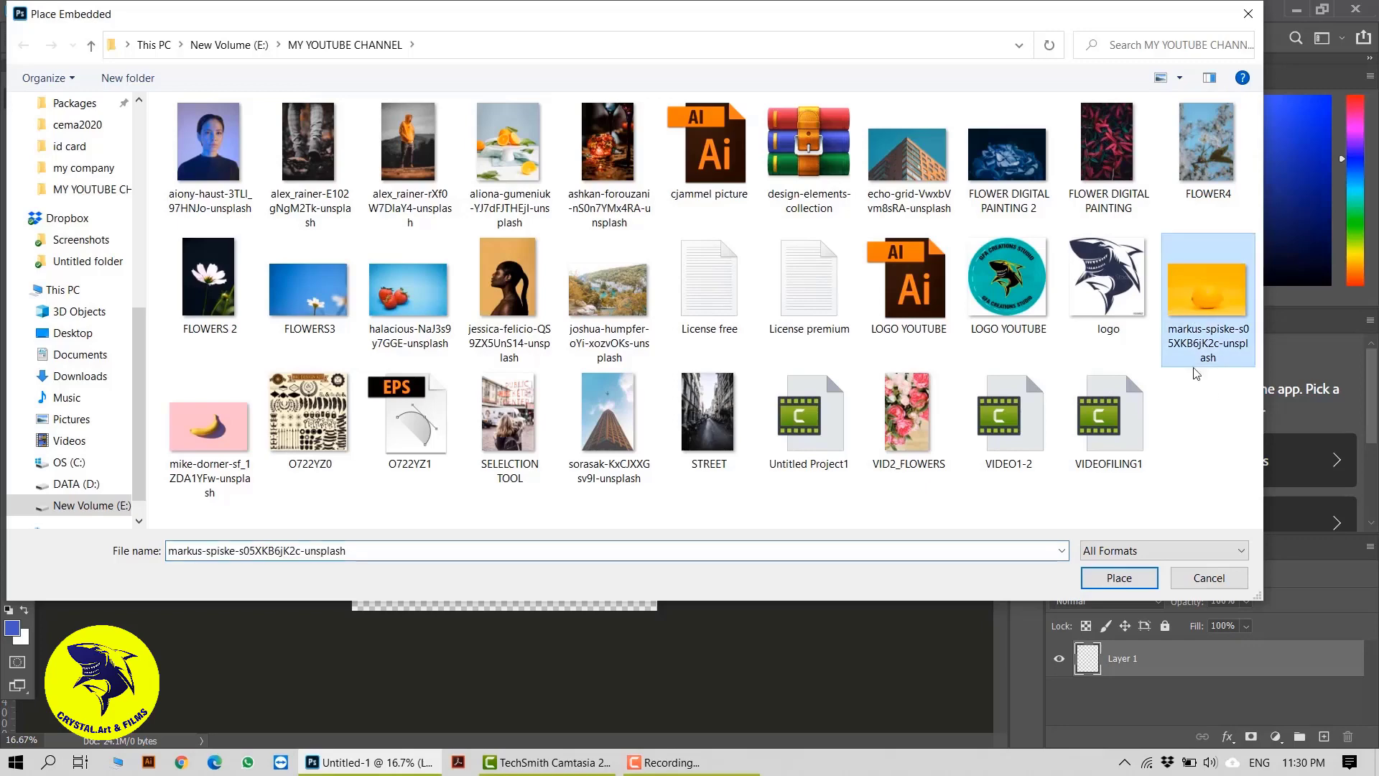
left_click(1118, 578)
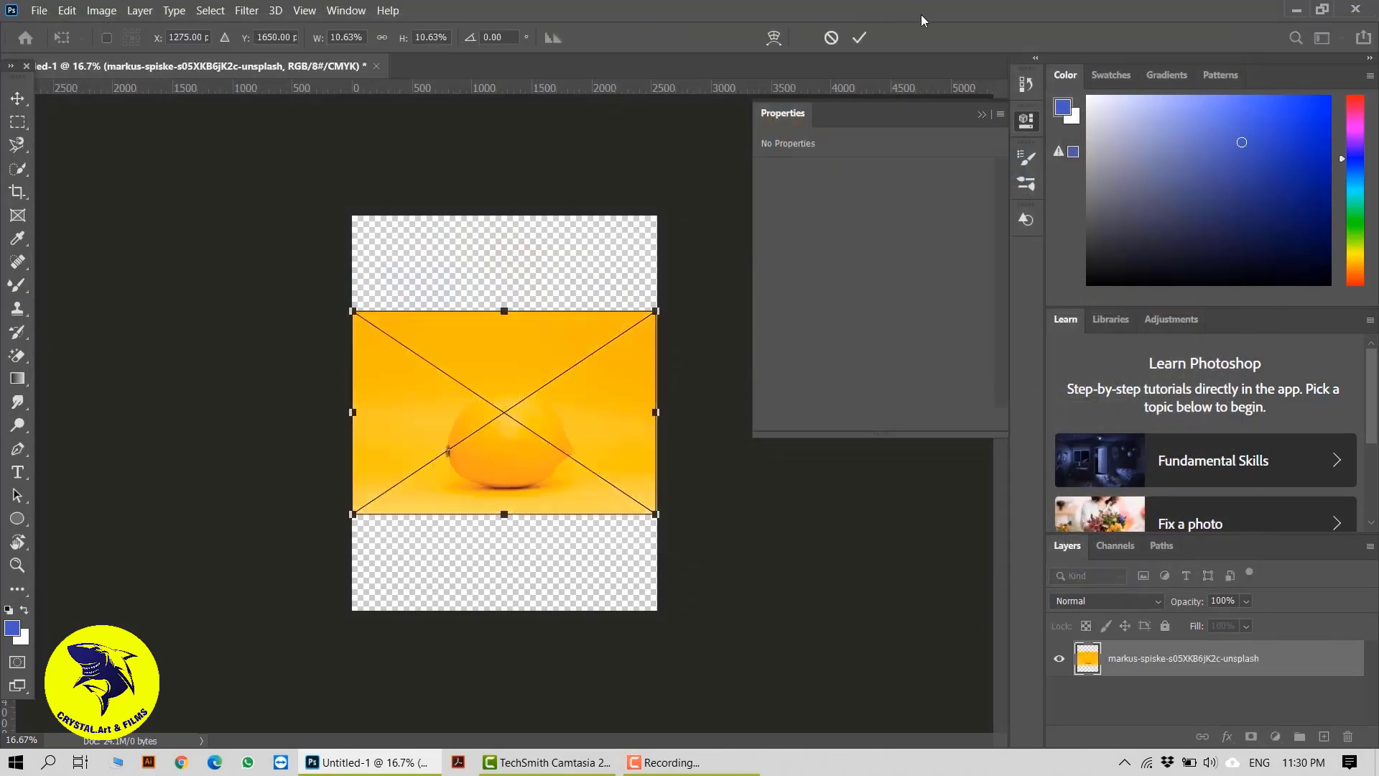
left_click(861, 38)
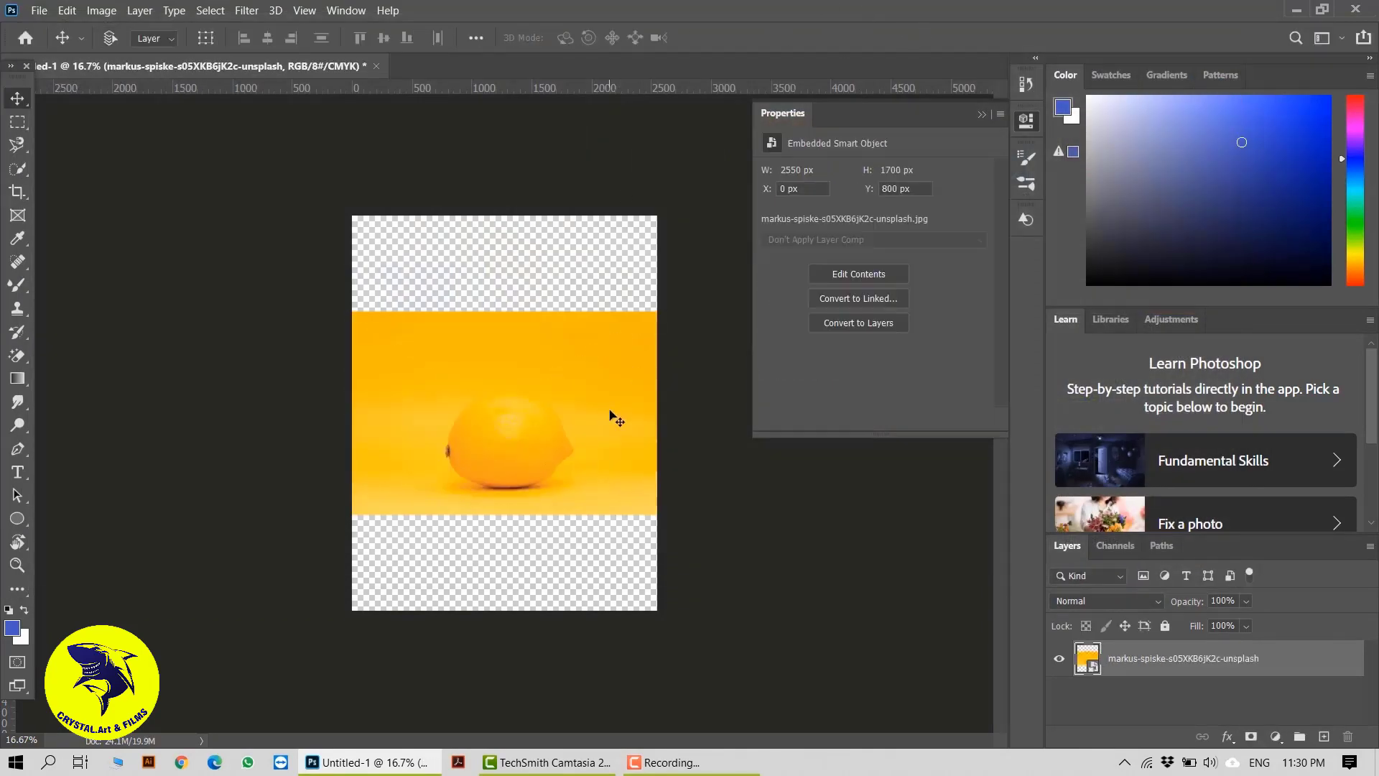
Rasterize the placed lemon photo layer
key("ctrl+plus")
key("ctrl+plus")
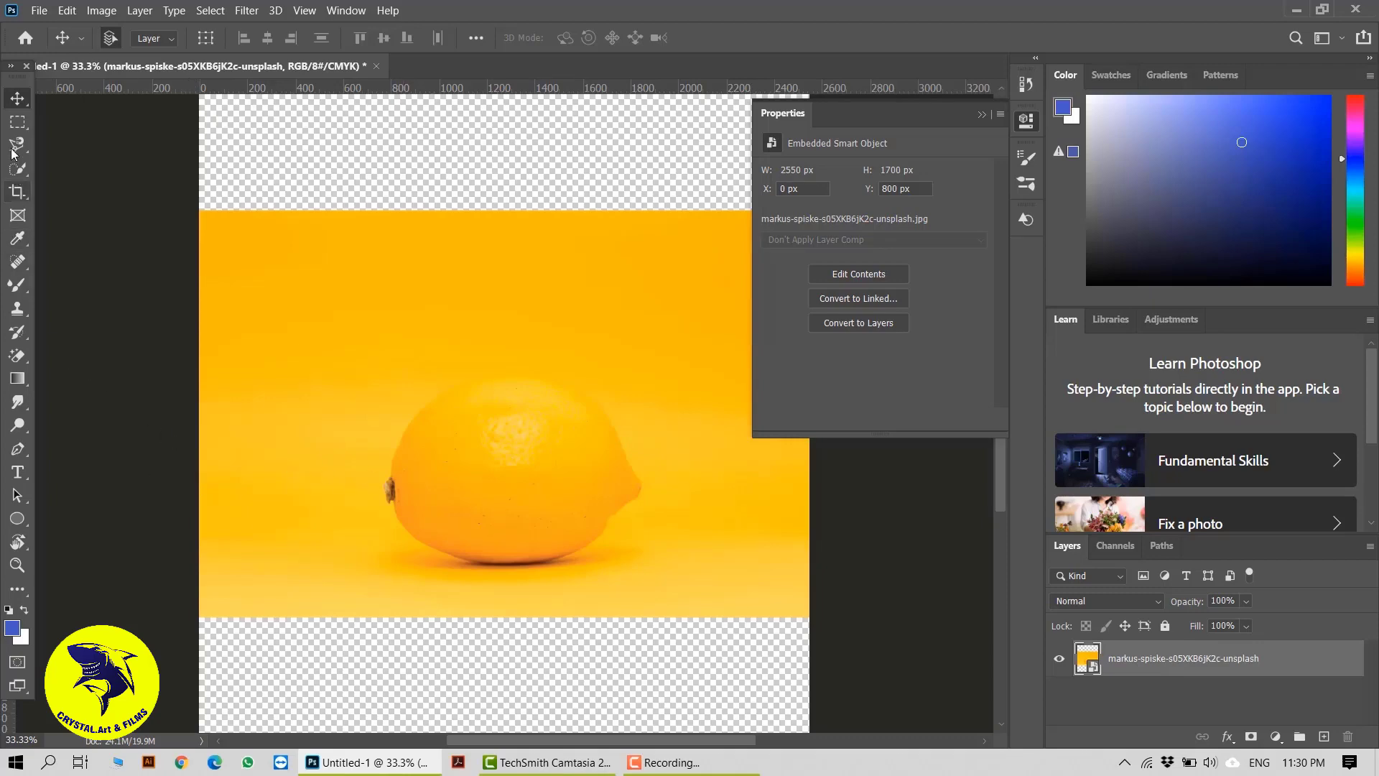
right_click(1148, 672)
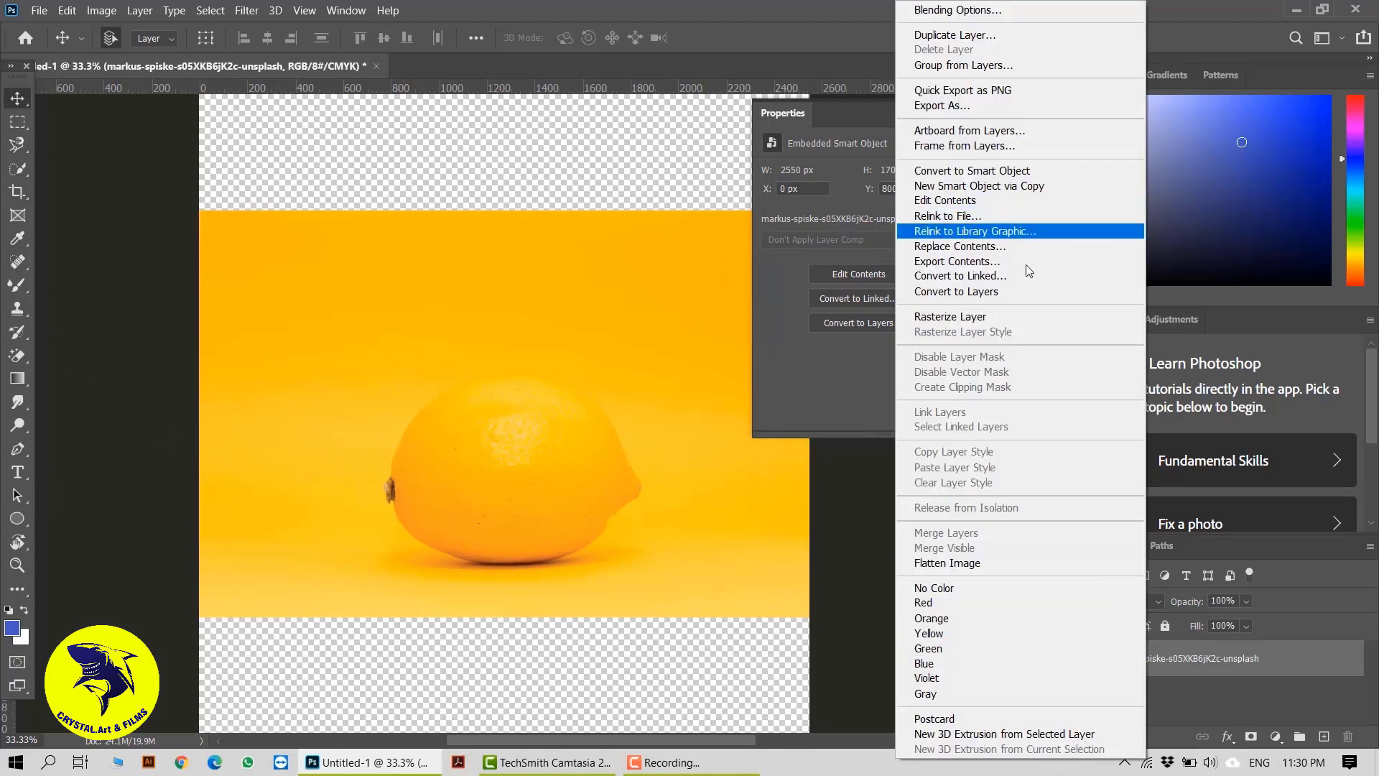
left_click(1002, 316)
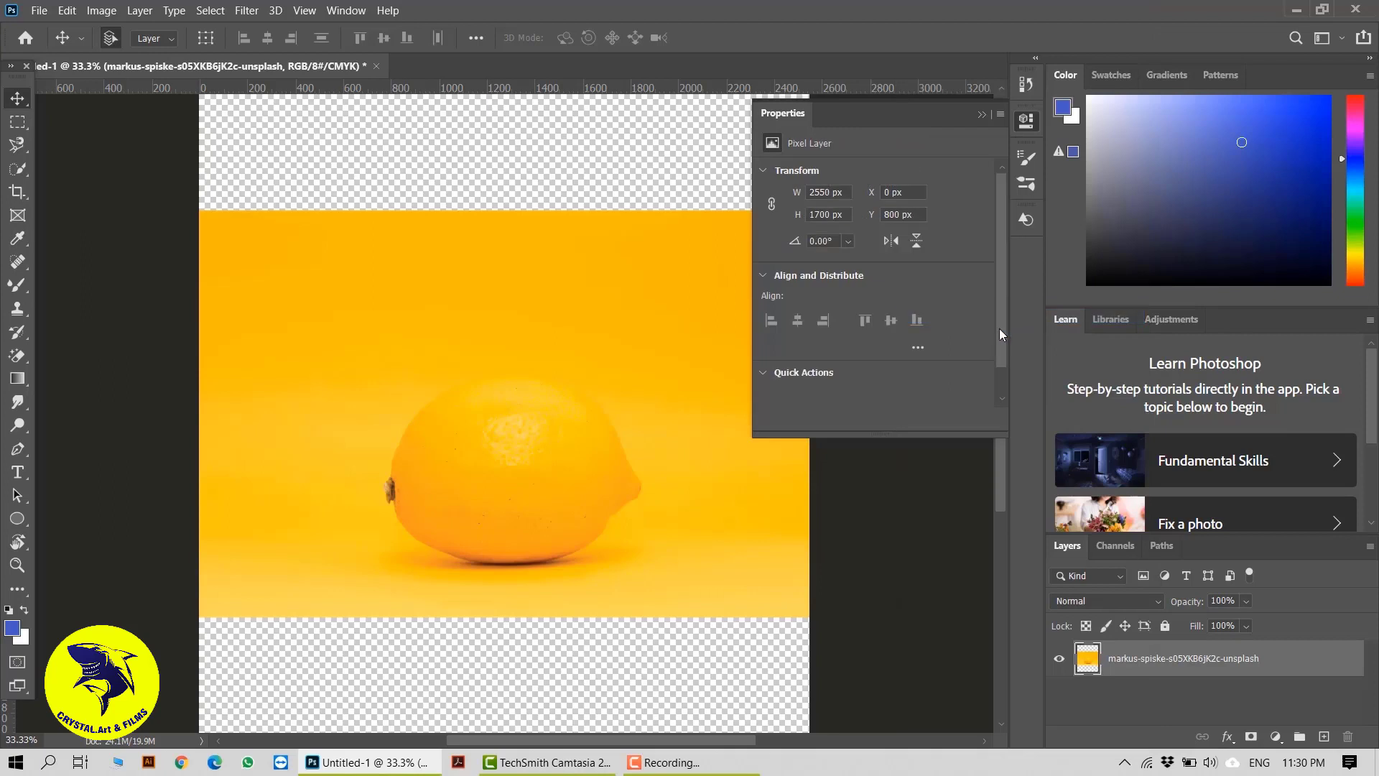
Draw a loose closed selection around the whole lemon with the Magnetic Lasso tool, using a 20 px feather
left_click(17, 144)
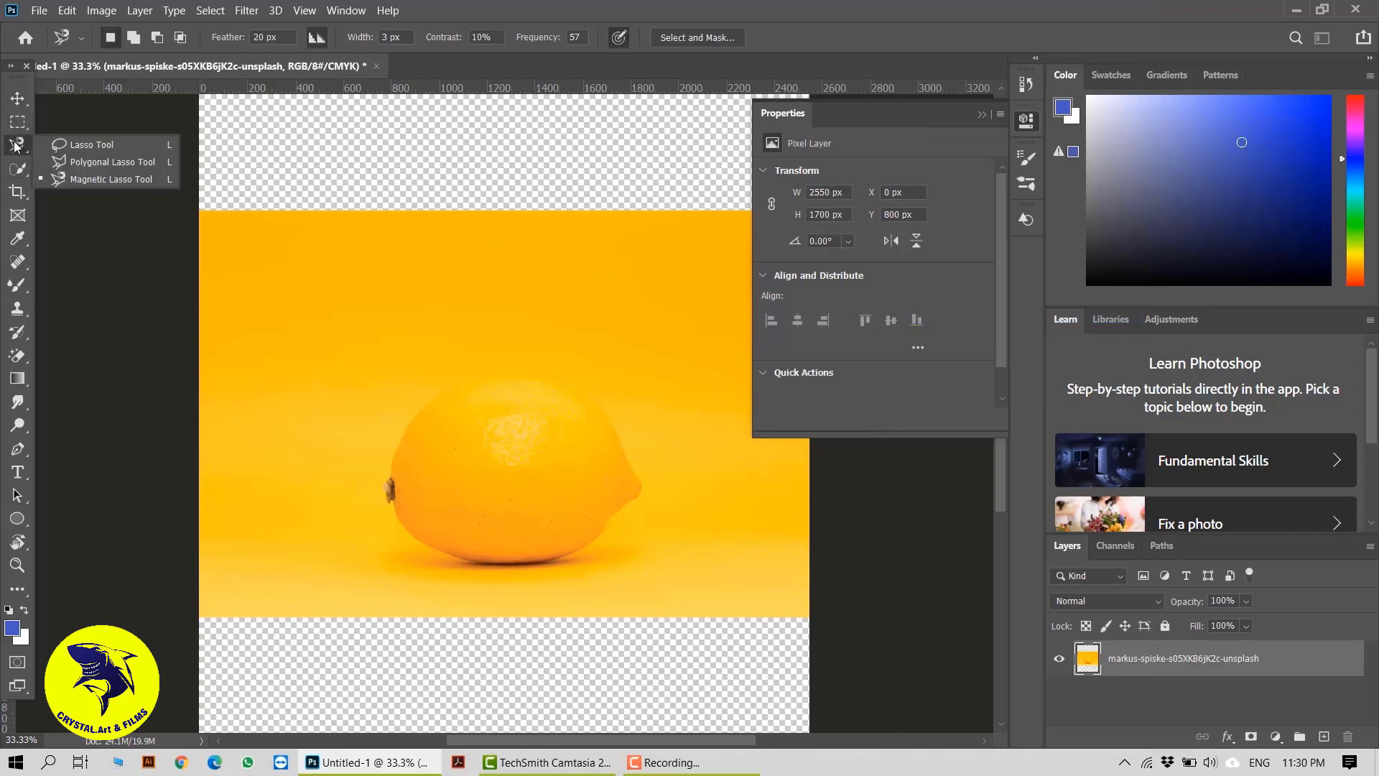
left_click(109, 176)
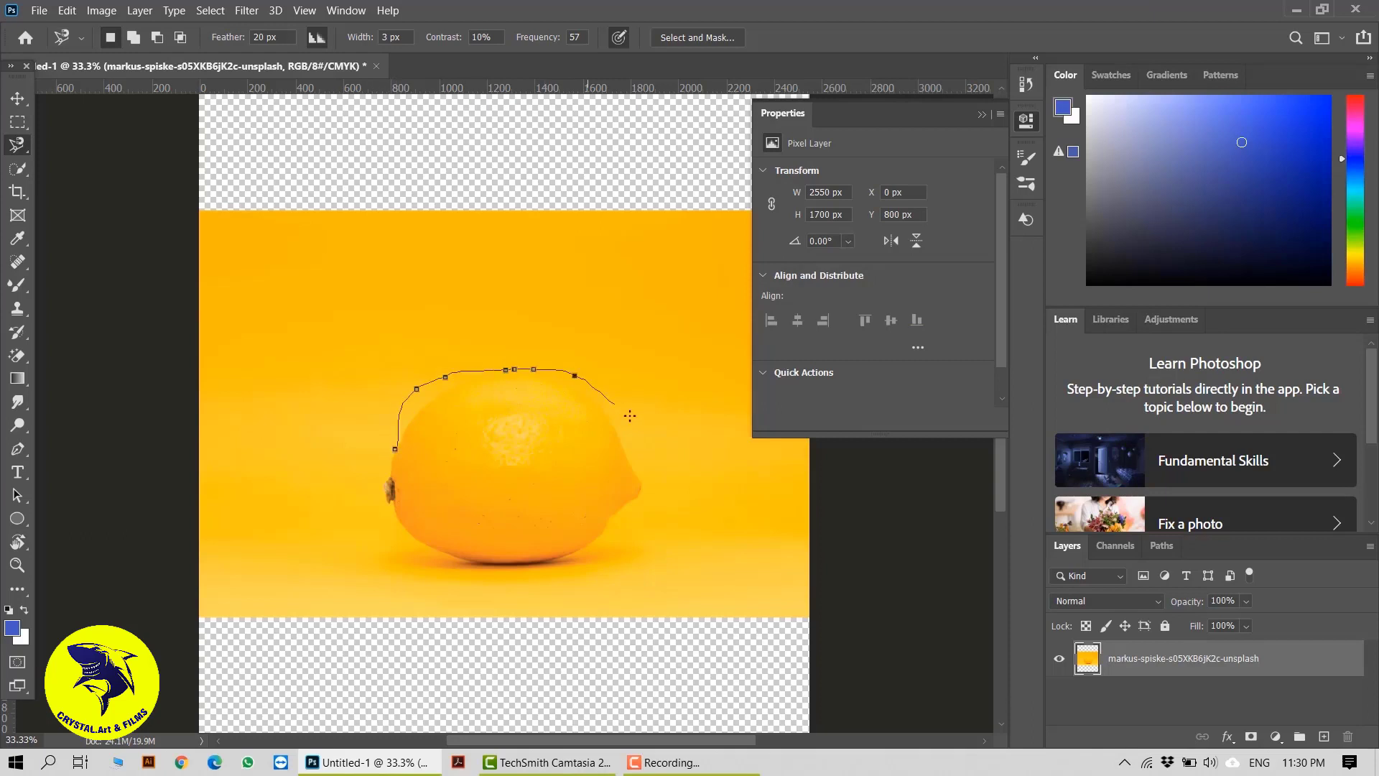
mouse_move(630, 416)
left_mouse_down()
mouse_move(665, 518)
mouse_move(610, 563)
mouse_move(502, 604)
mouse_move(422, 582)
mouse_move(382, 491)
mouse_move(340, 494)
left_mouse_up()
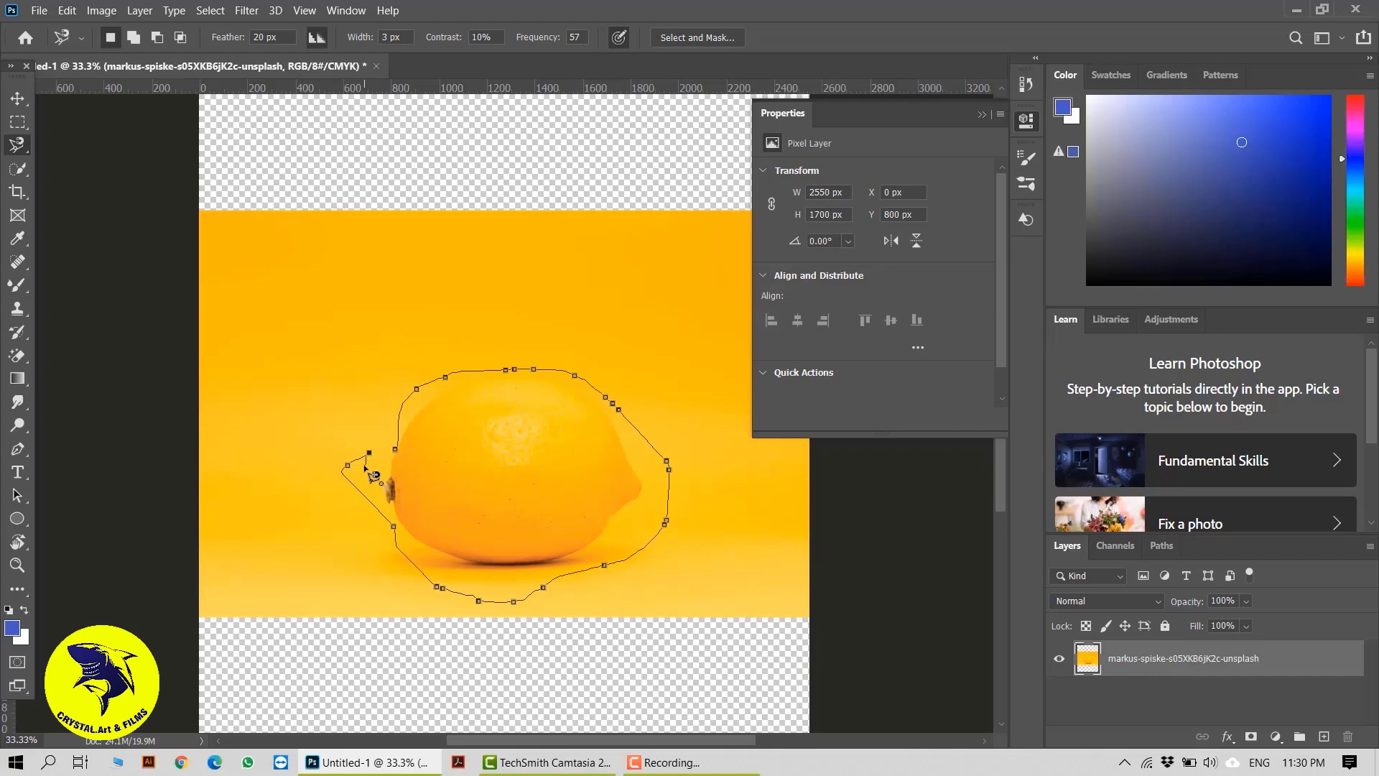
key("Escape")
mouse_move(338, 475)
left_mouse_down()
mouse_move(401, 582)
mouse_move(585, 590)
mouse_move(659, 571)
mouse_move(653, 447)
mouse_move(578, 383)
mouse_move(389, 345)
left_mouse_up()
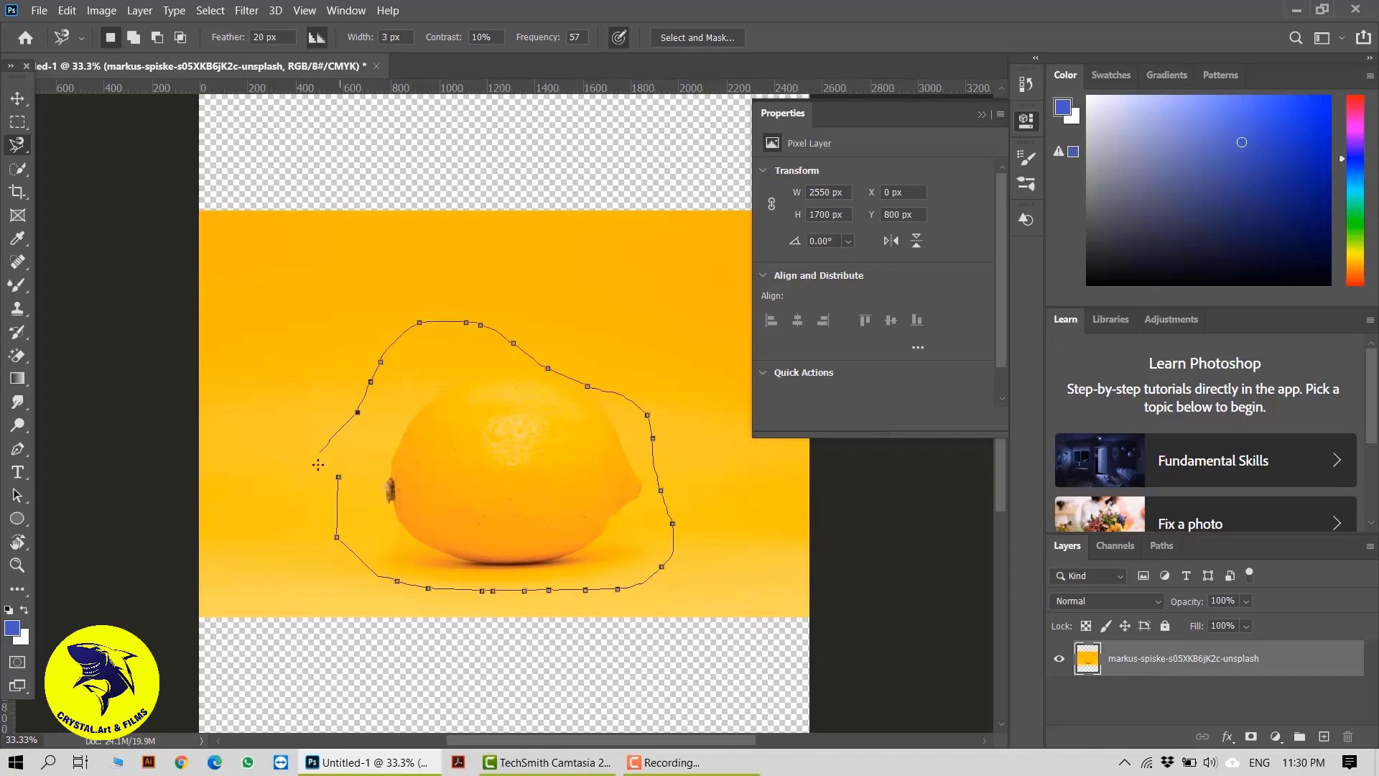
left_click_drag(347, 485, 343, 483)
left_click(342, 480)
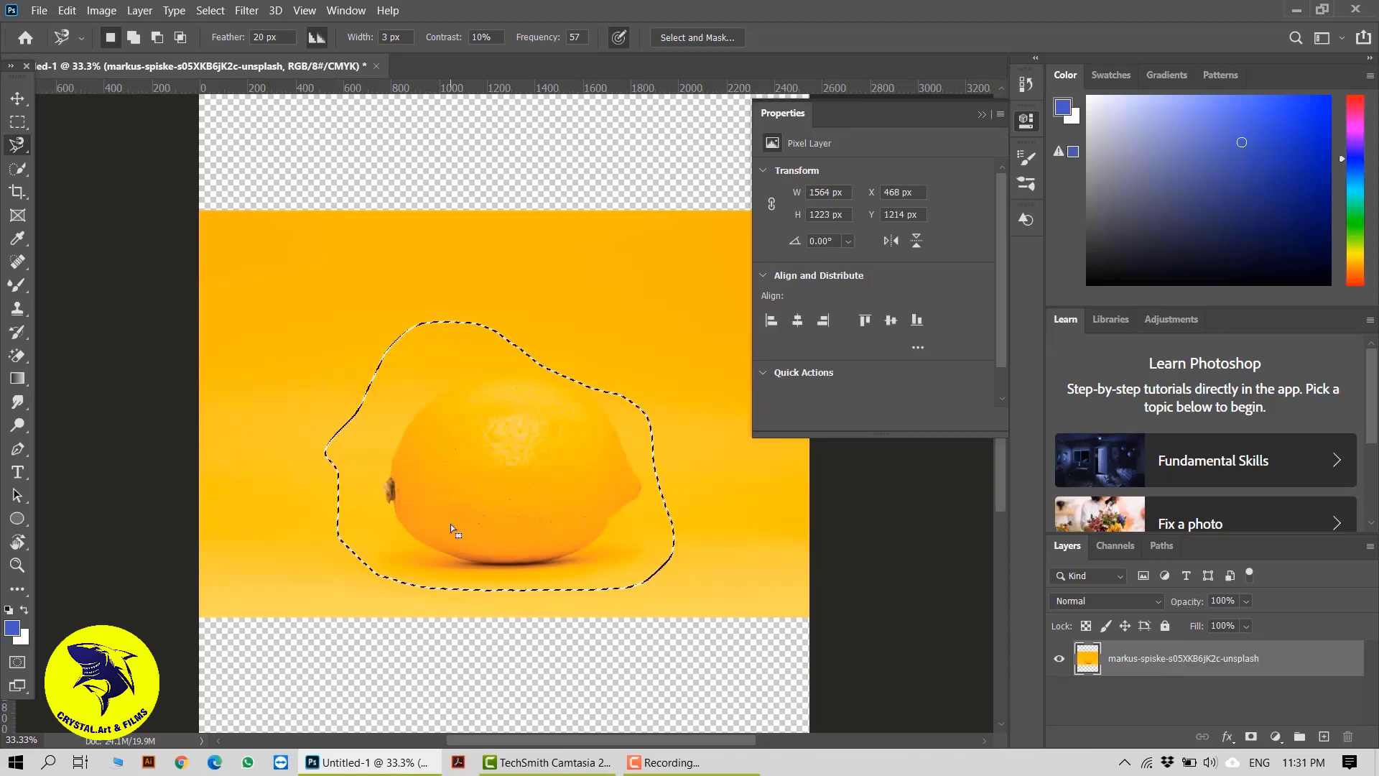
Try filling the lemon selection with the foreground color in Normal mode at 100% opacity, and undo the fill
key("shift+F5")
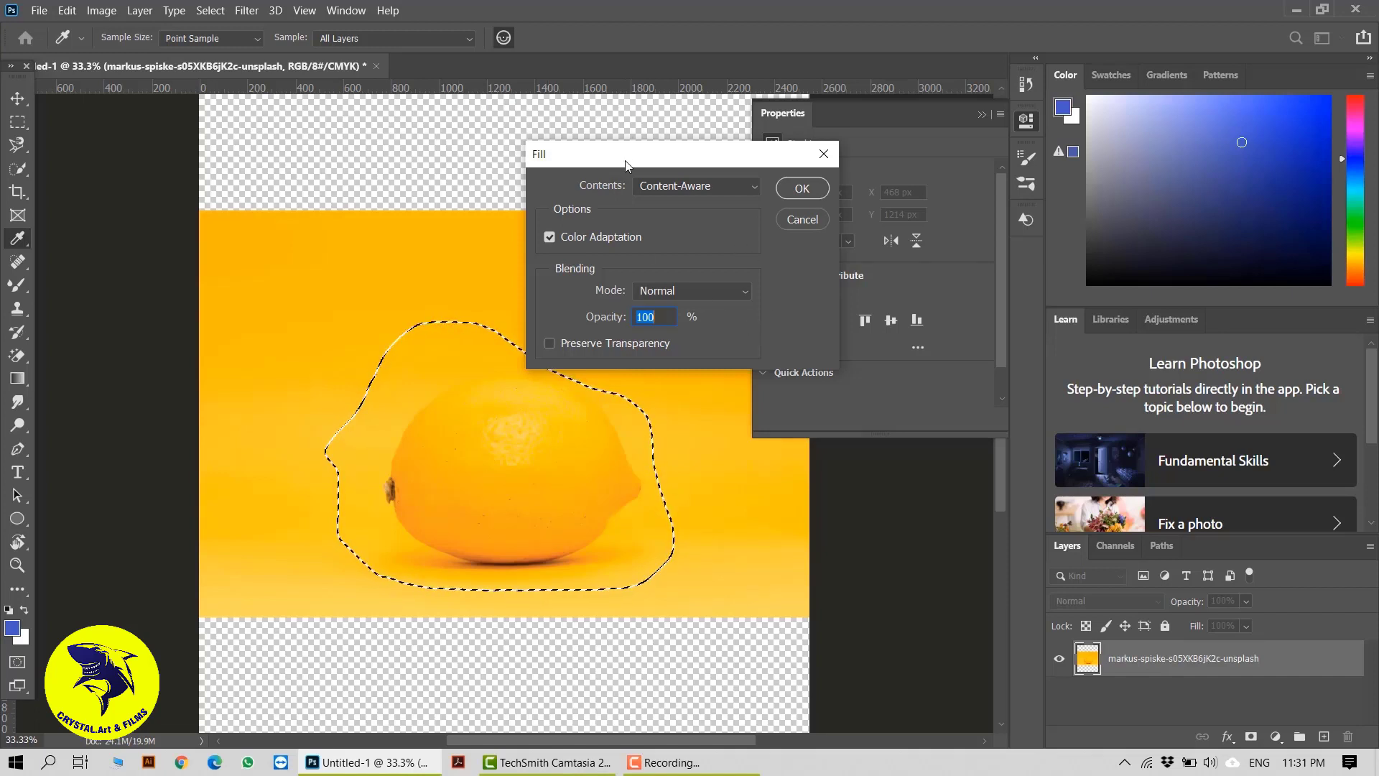
left_click(823, 152)
right_click(523, 467)
left_click(620, 362)
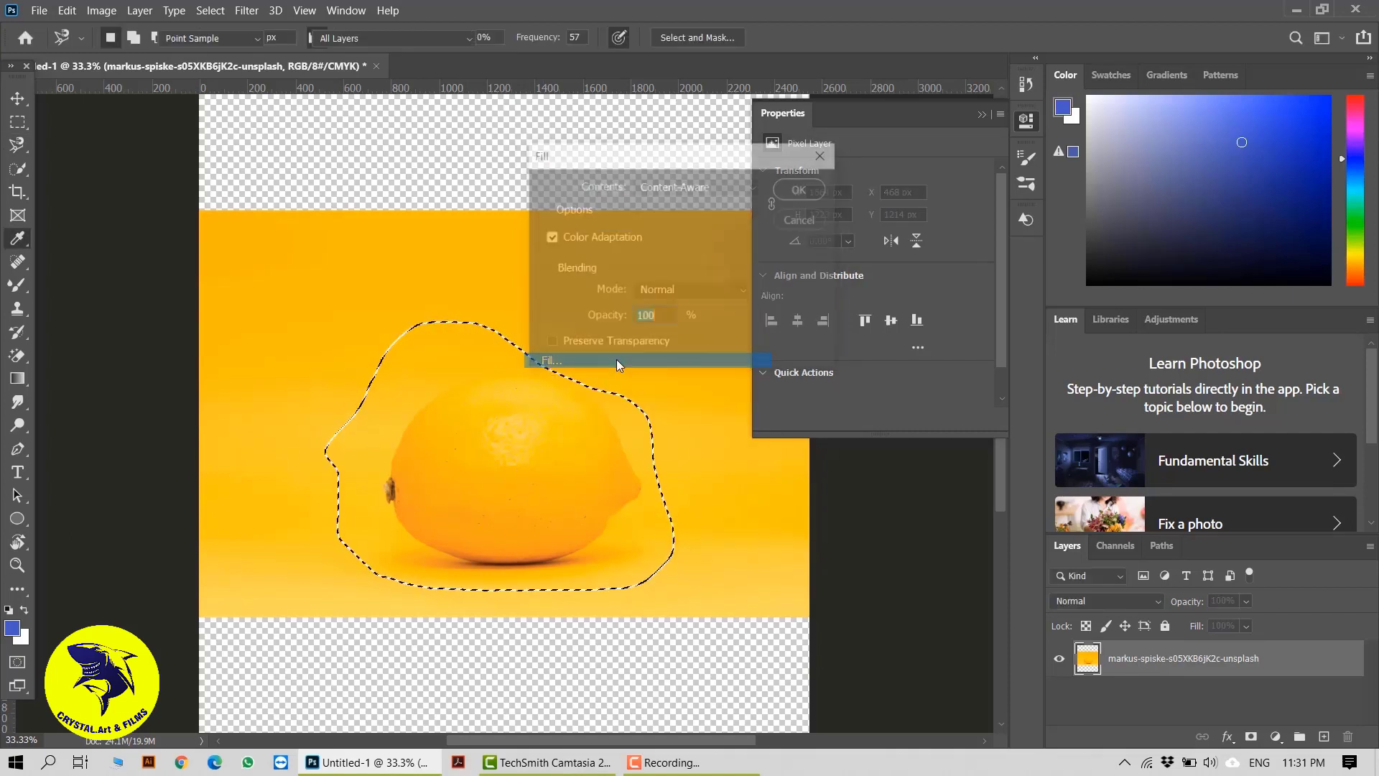
left_click(755, 187)
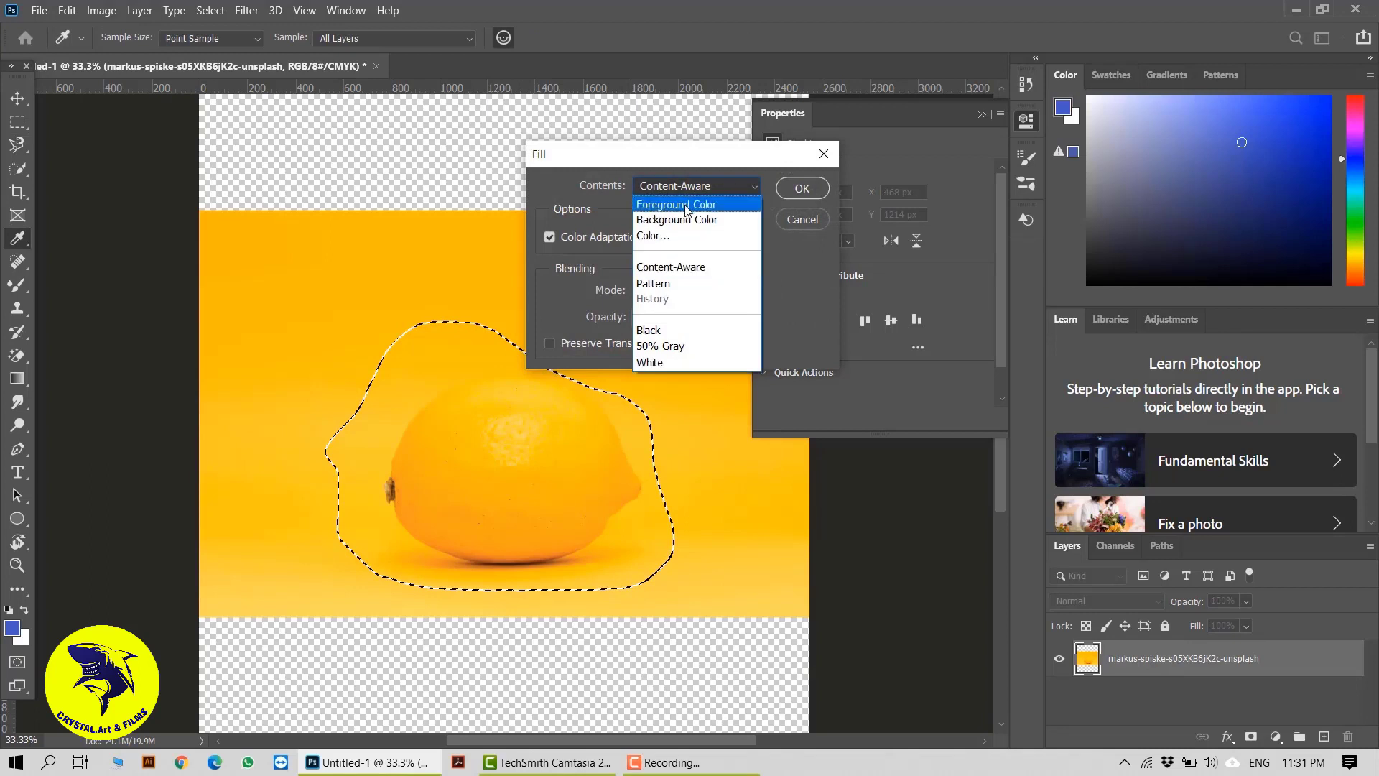
left_click(686, 206)
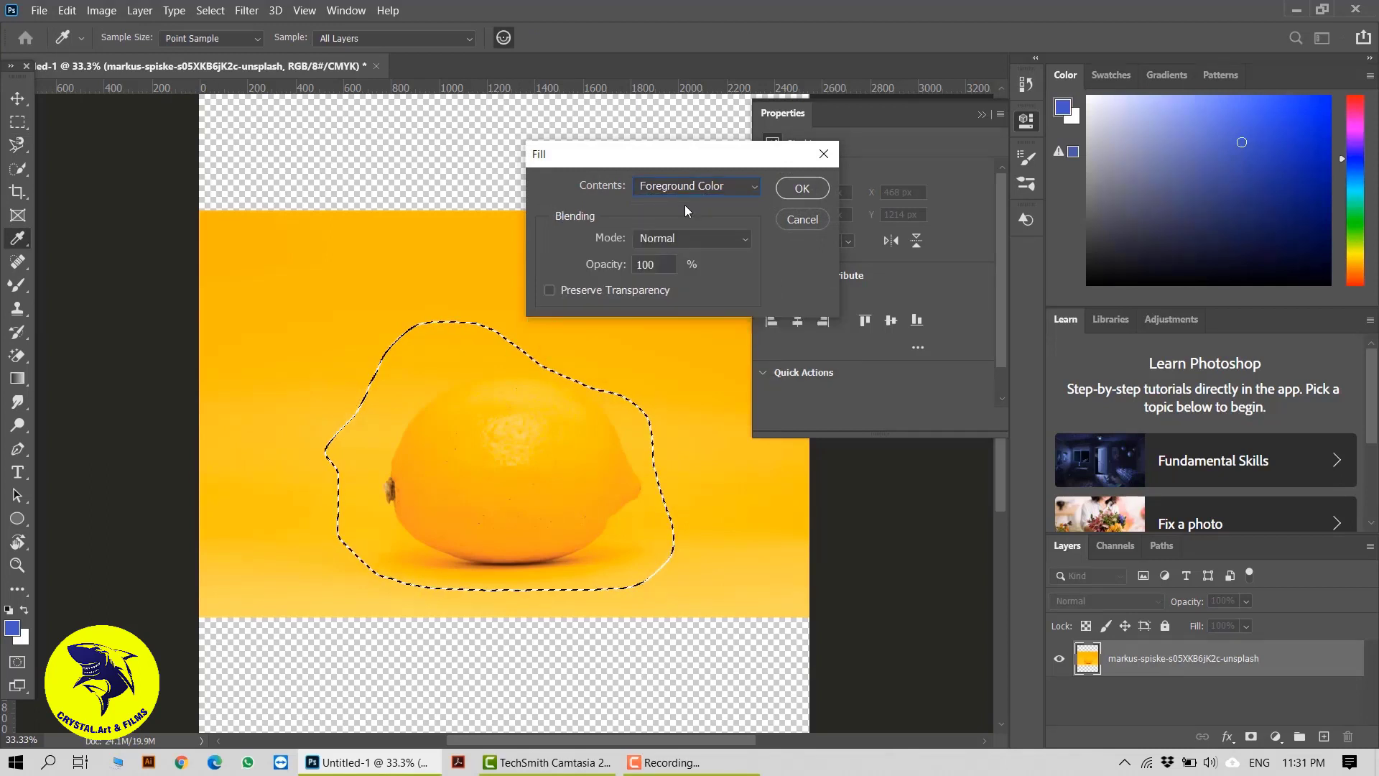
left_click(791, 189)
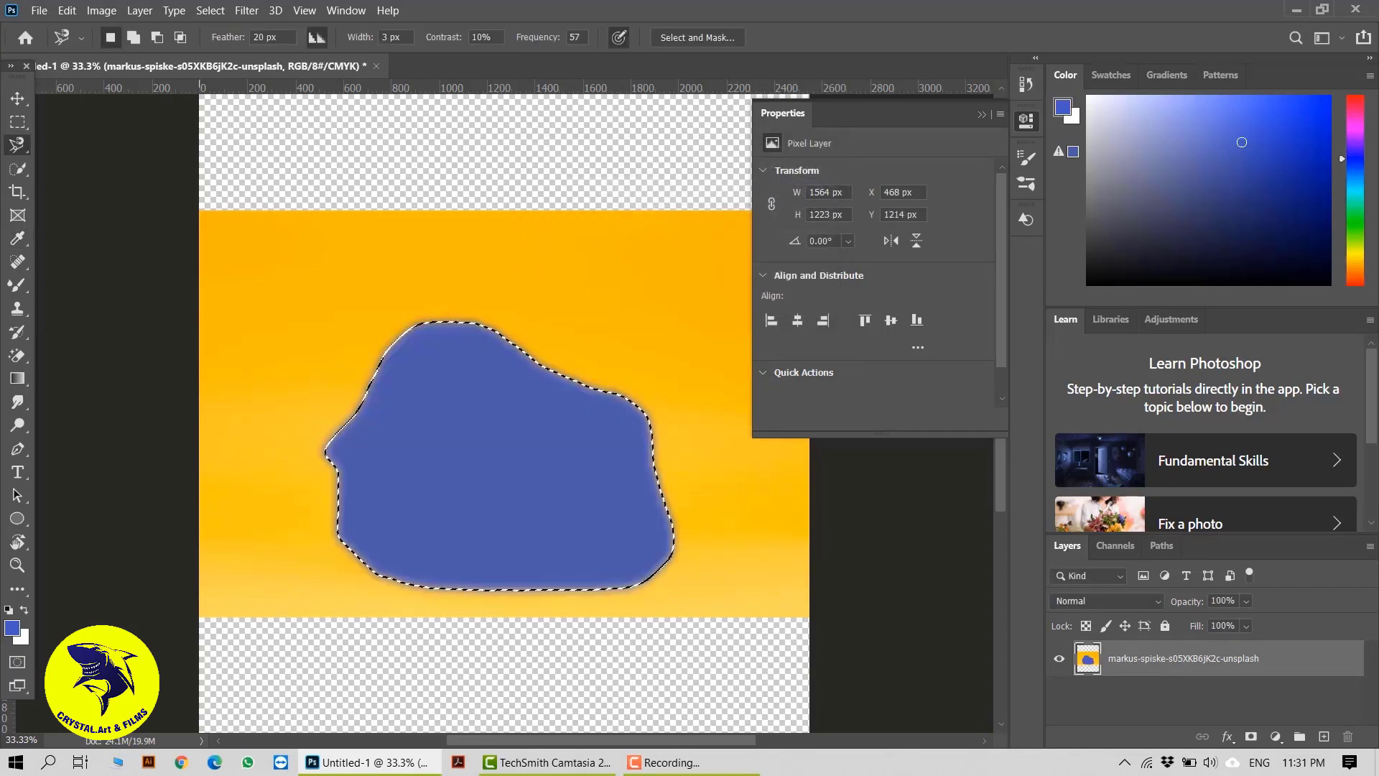
key("ctrl+z")
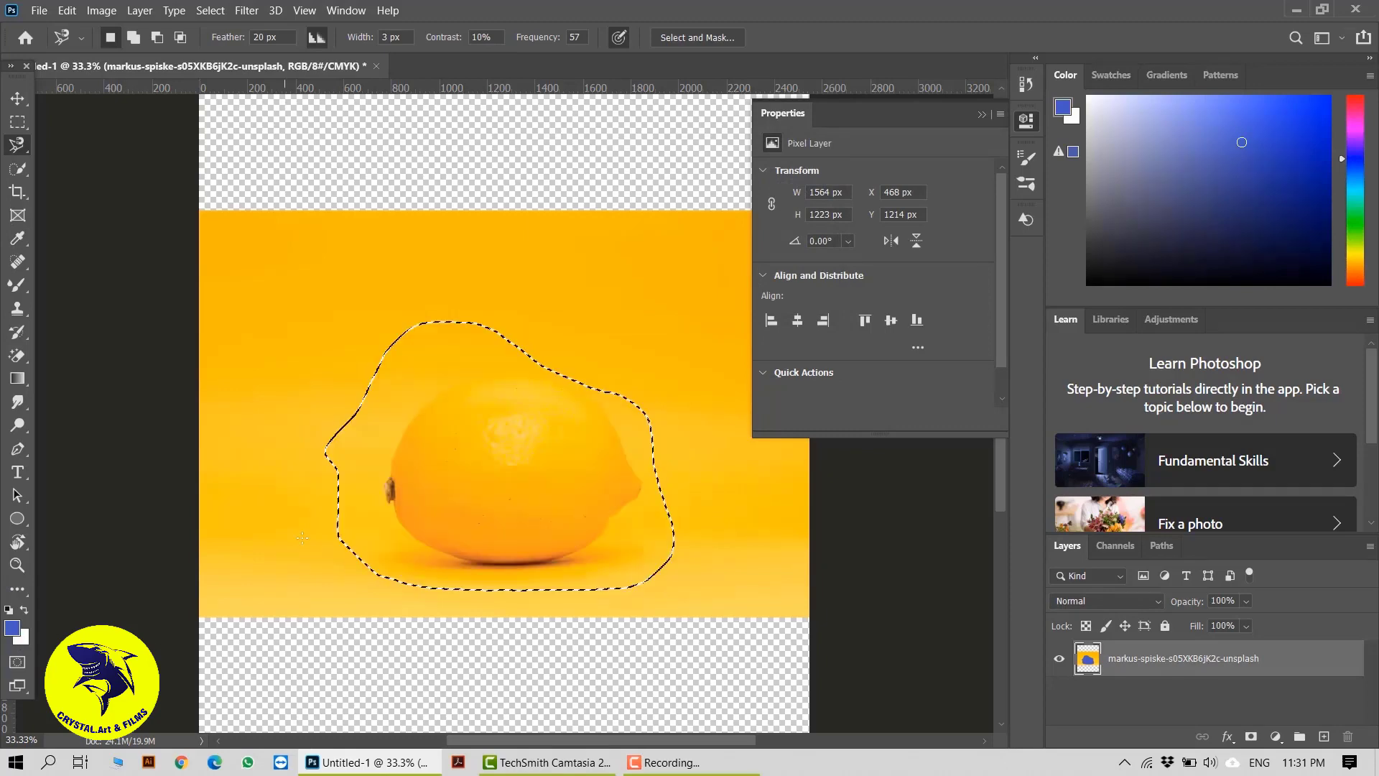
Try filling the lemon selection with a custom light pink color at 100% opacity, and undo the fill
right_click(511, 440)
left_click(567, 335)
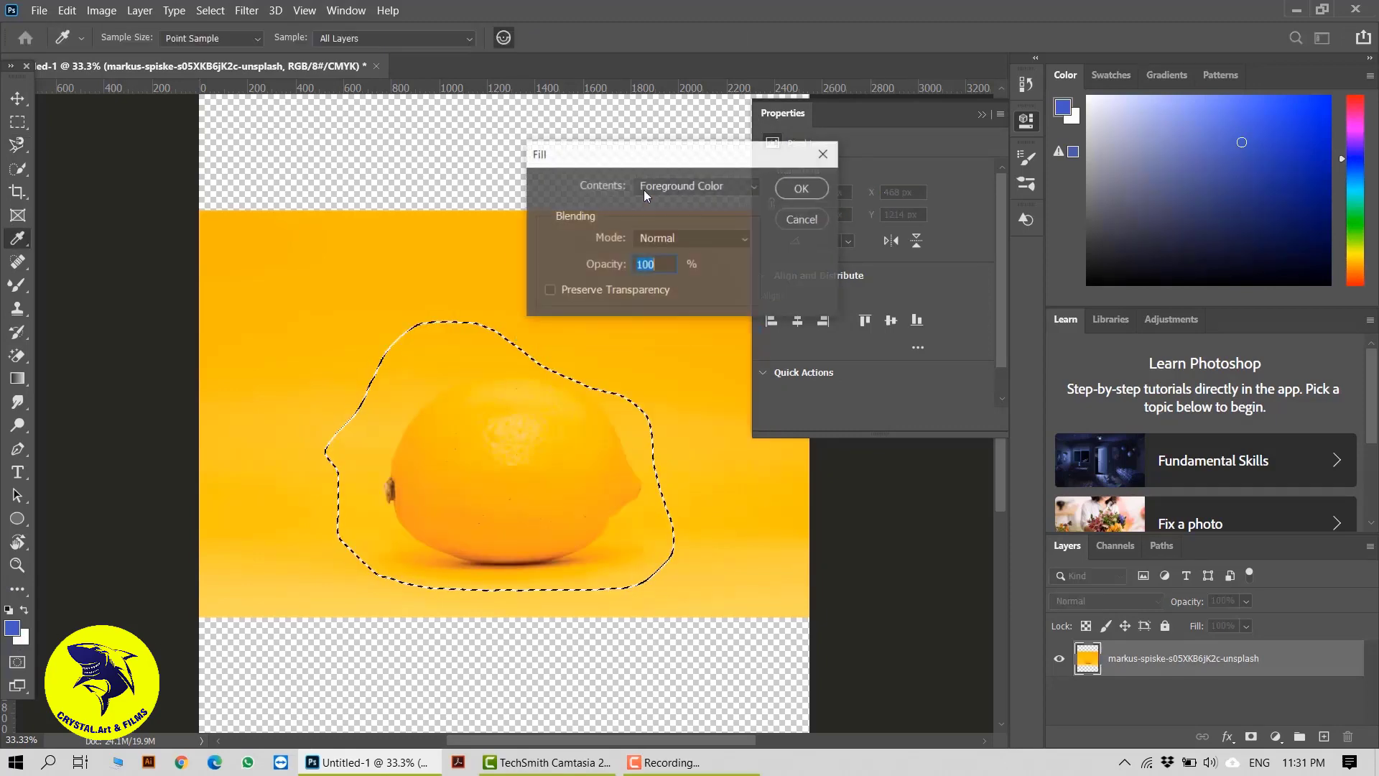
left_click(754, 188)
left_click(668, 234)
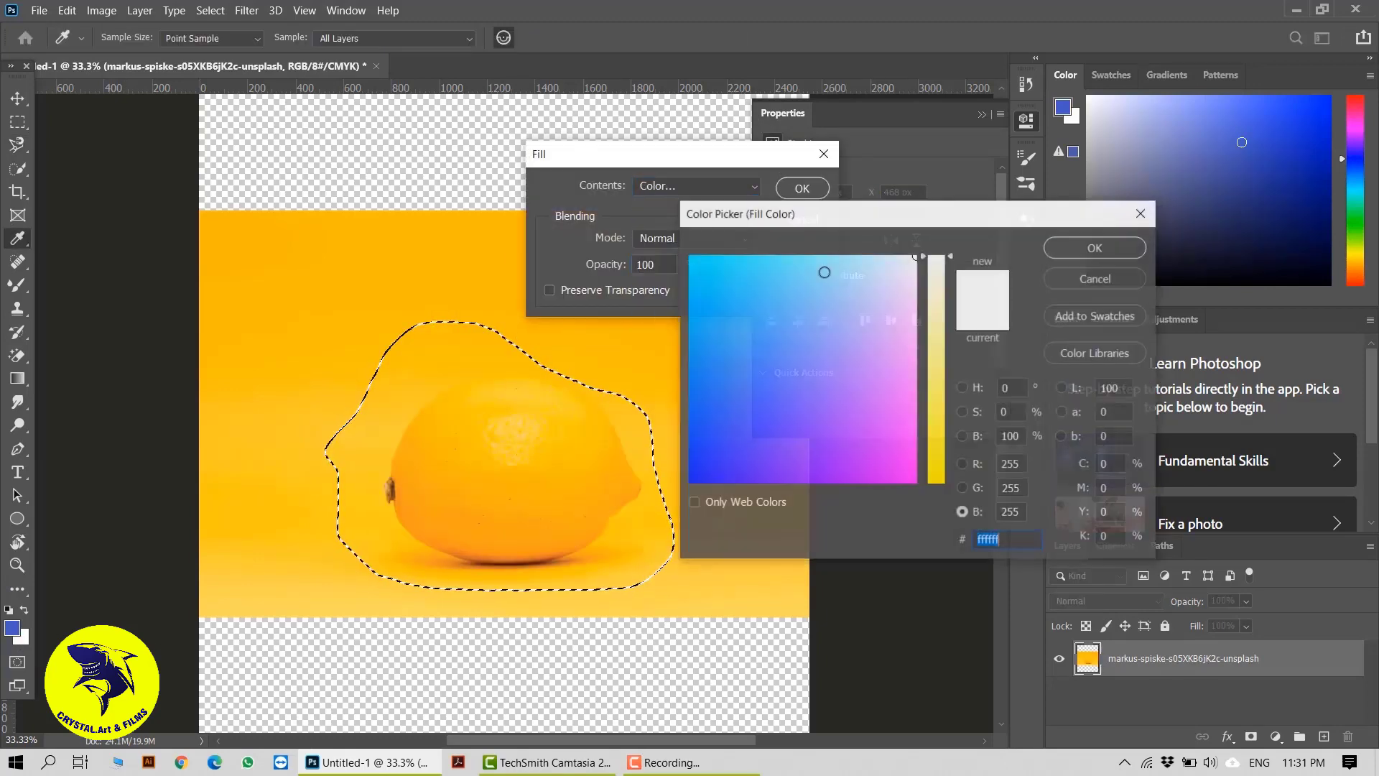
left_click(1094, 248)
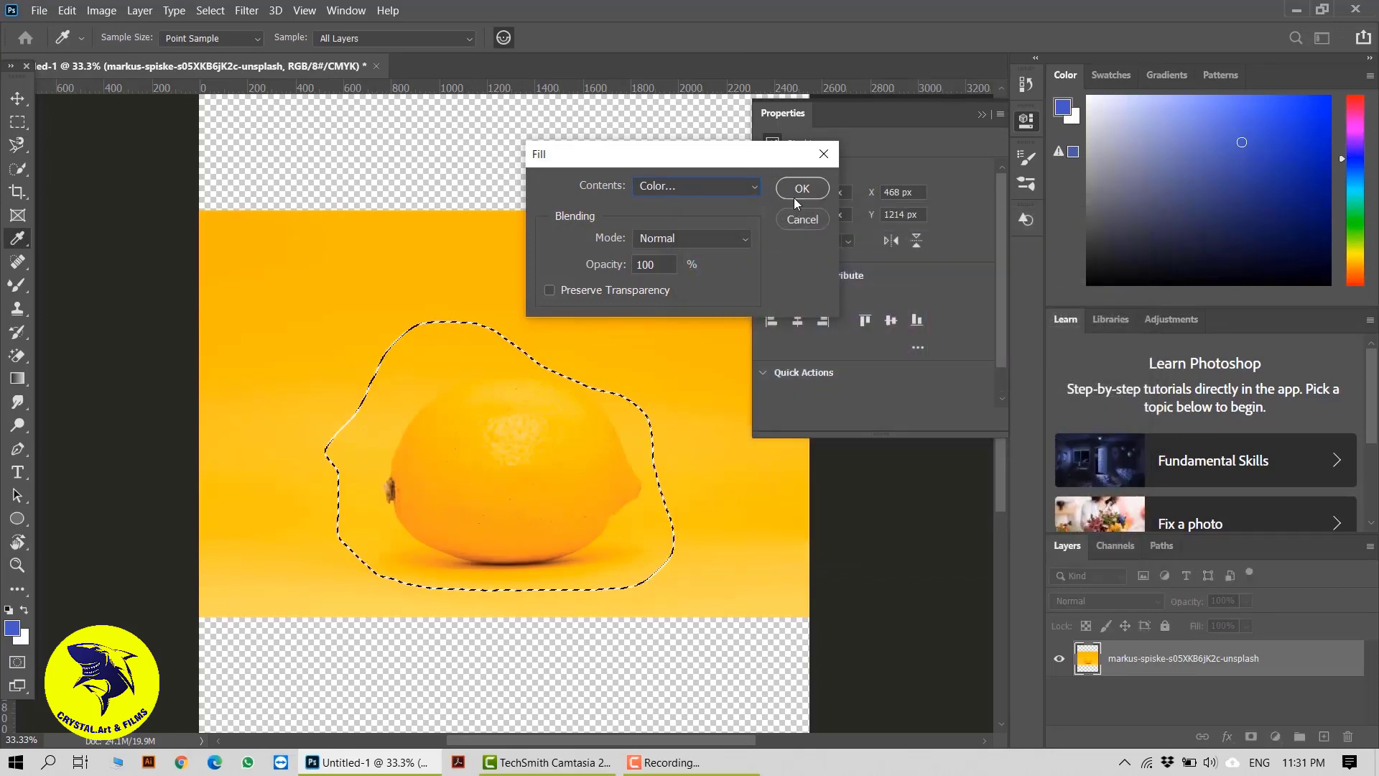
key("Return")
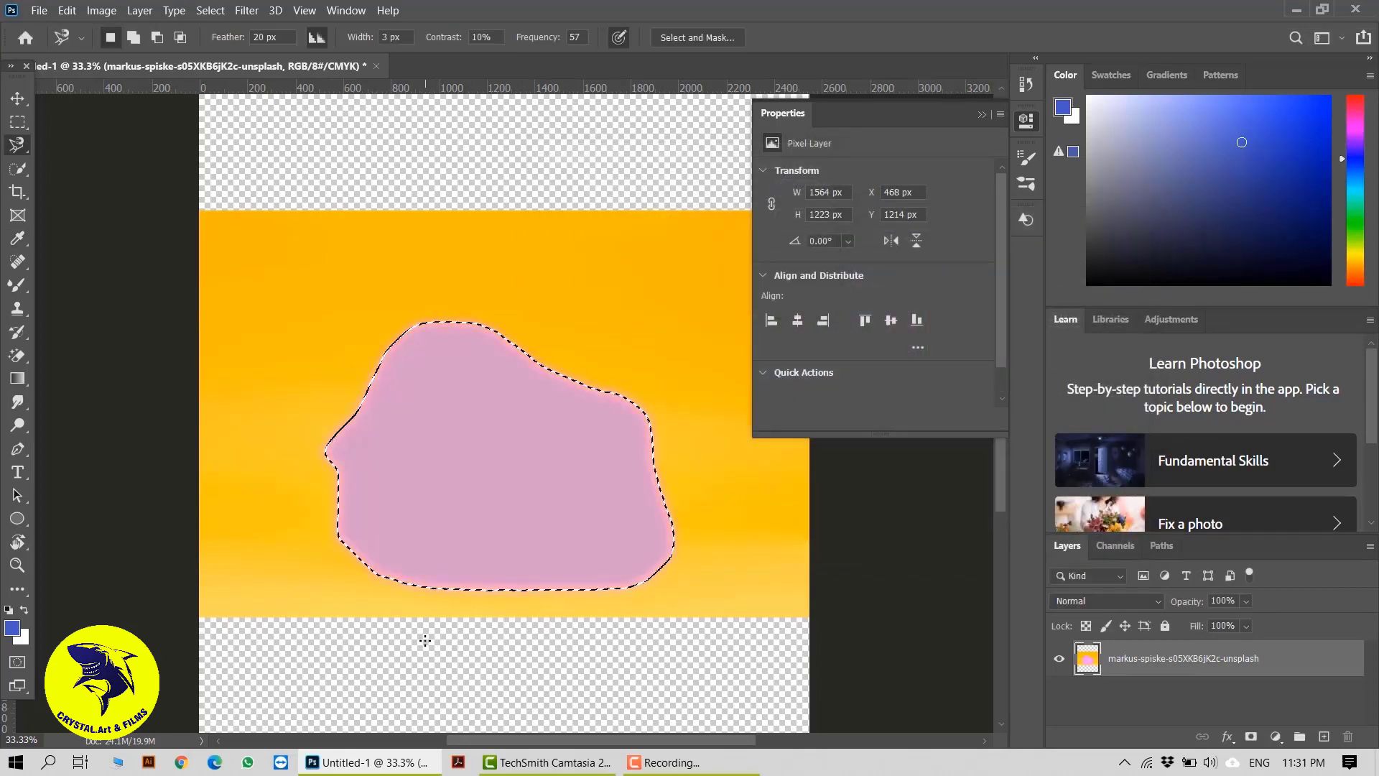
key("ctrl+z")
Try filling the lemon selection with the blue-and-white custom pattern, and undo the fill
right_click(511, 450)
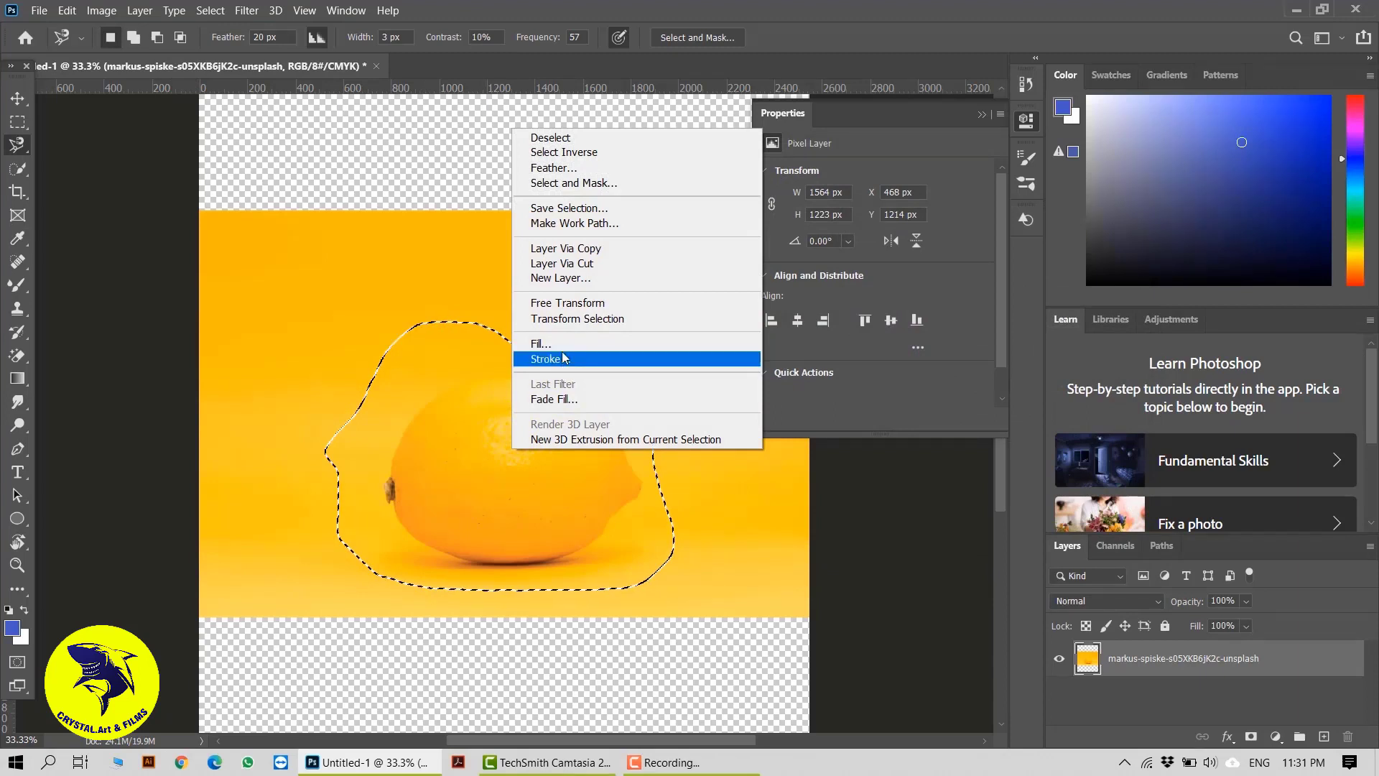
left_click(541, 344)
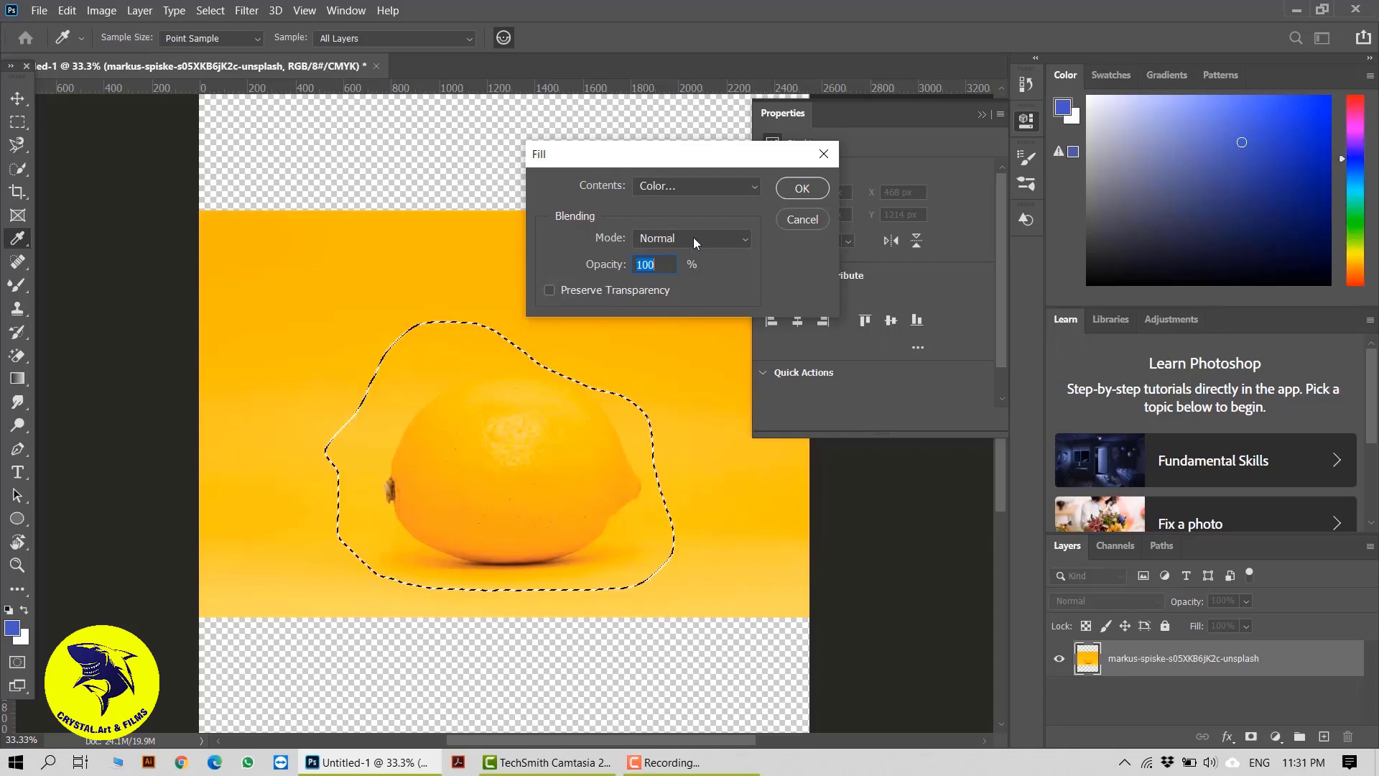
left_click(704, 185)
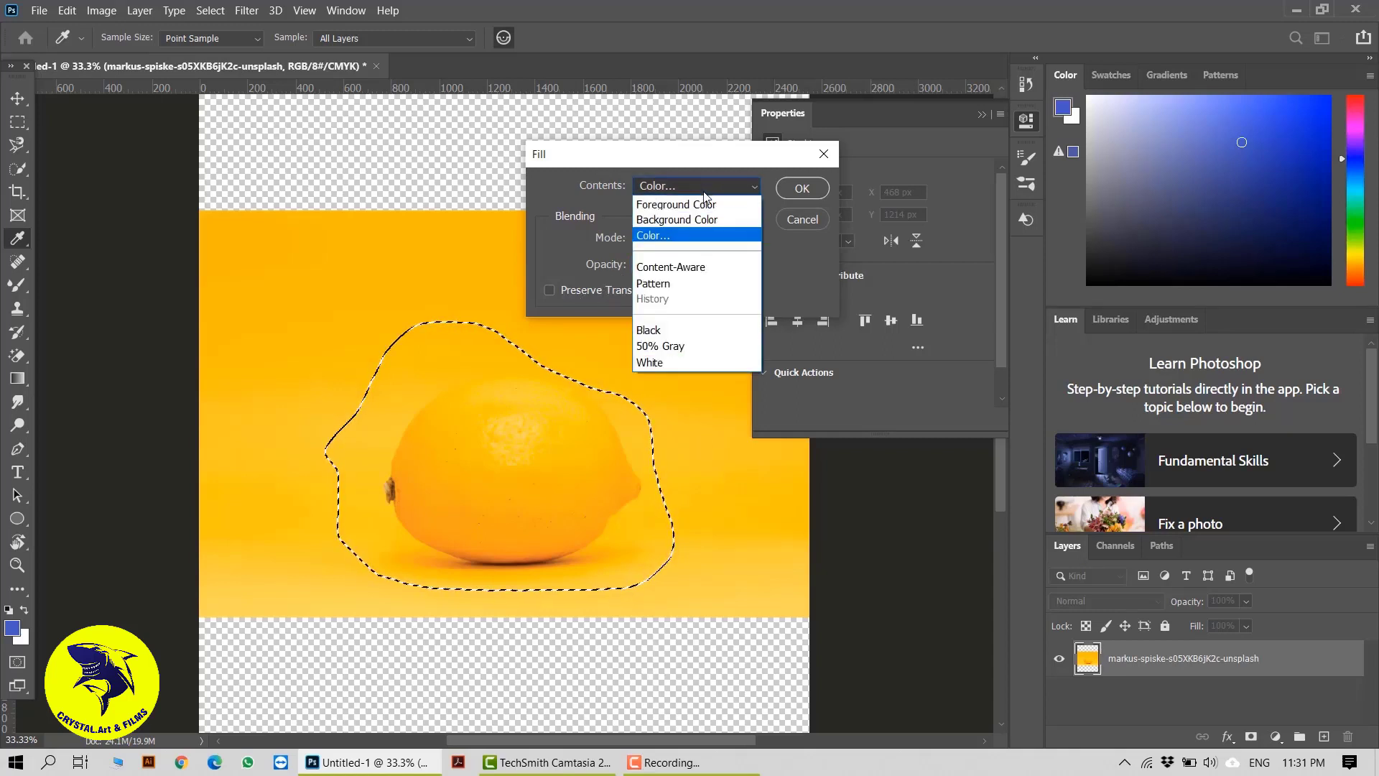
left_click(666, 267)
left_click(730, 187)
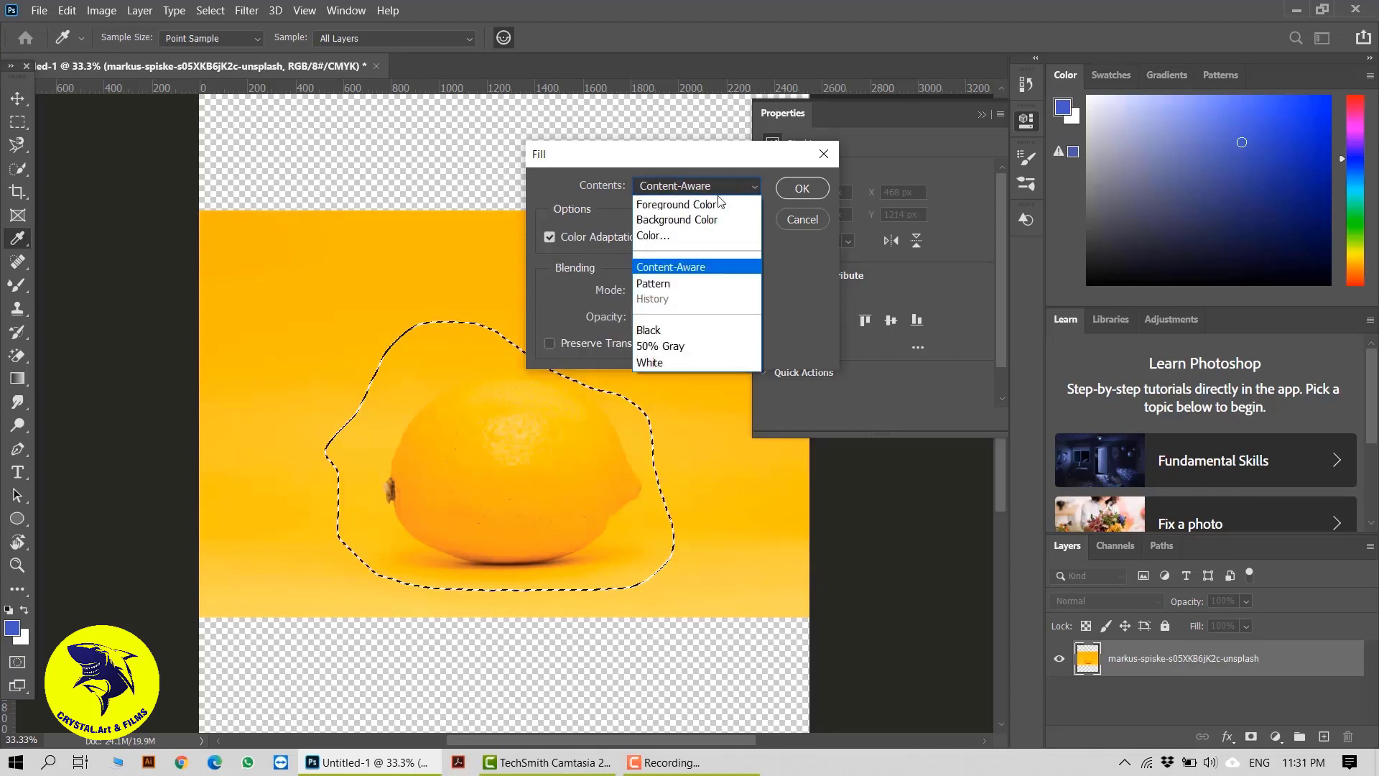
left_click(657, 283)
left_click(667, 236)
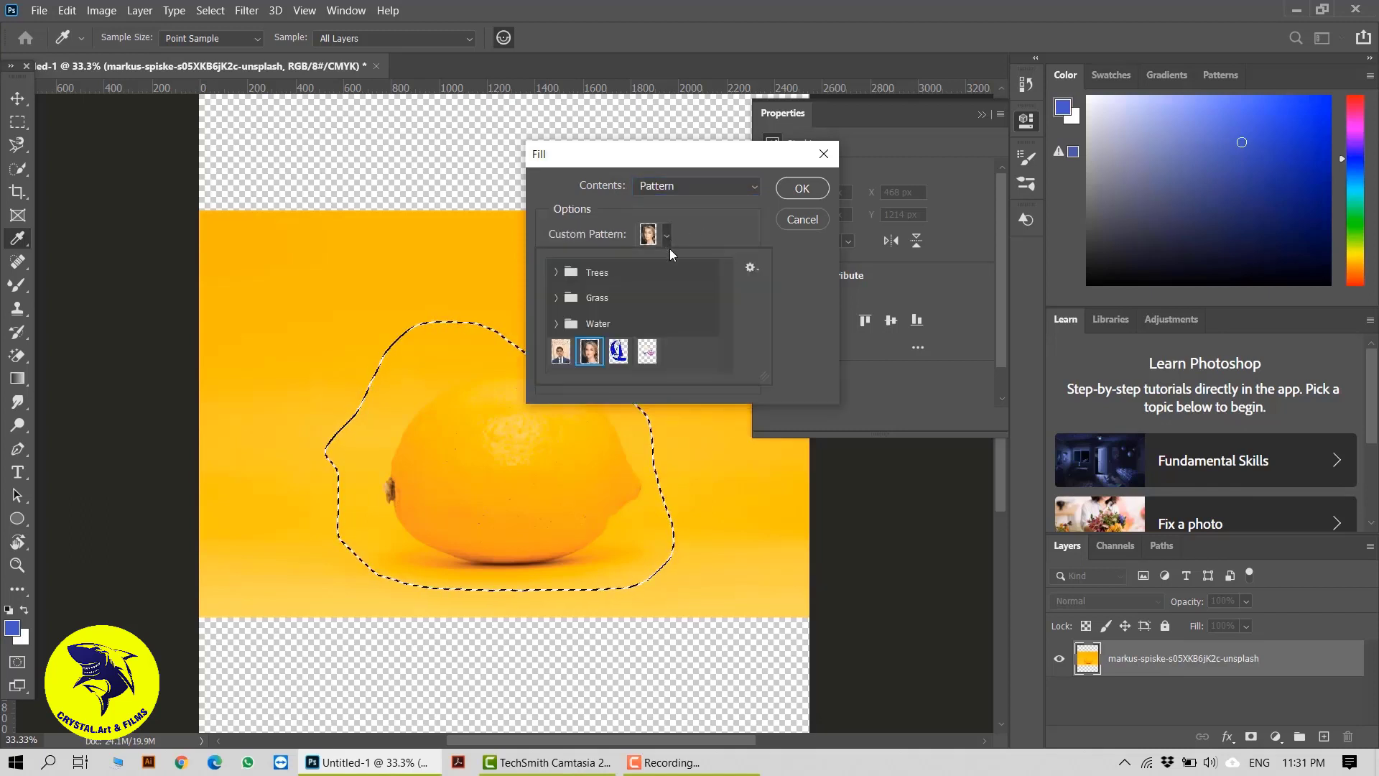
left_click(618, 352)
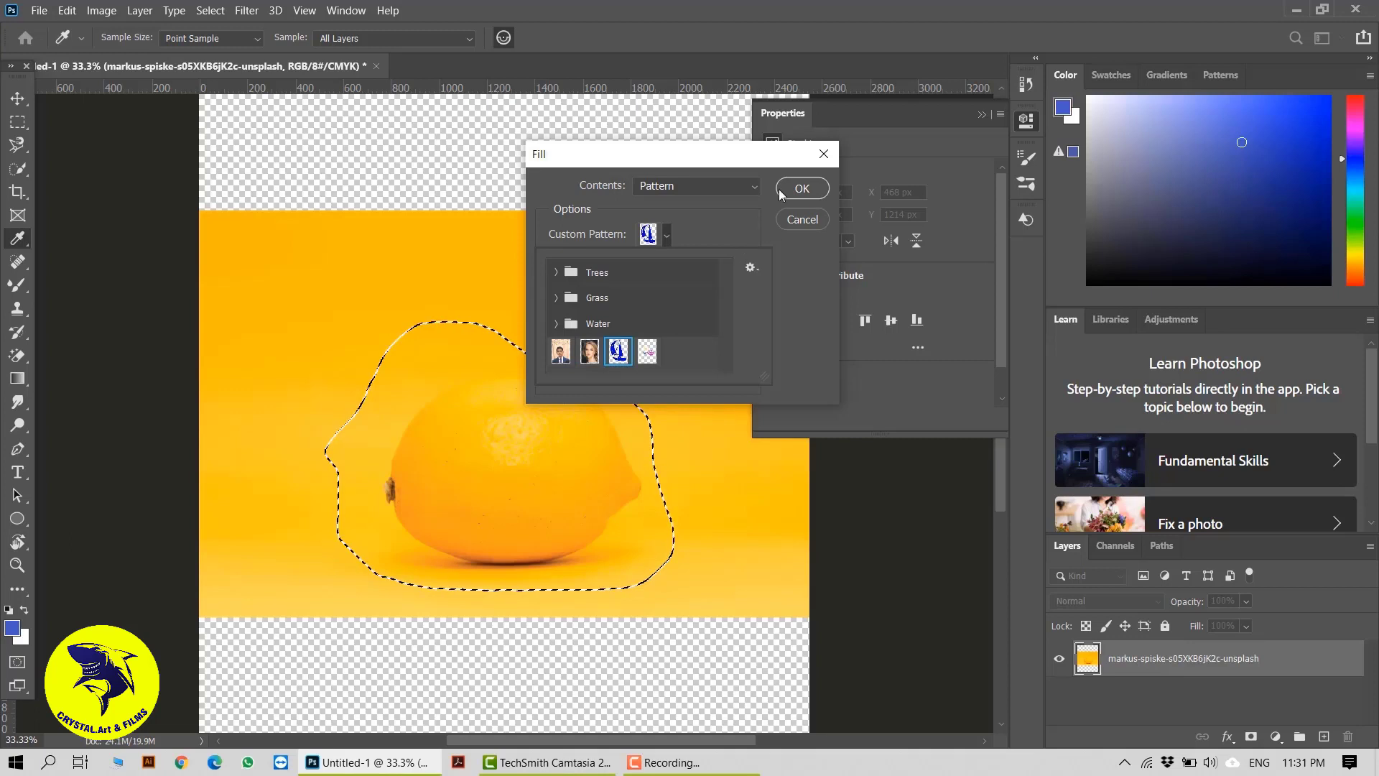
left_click(798, 188)
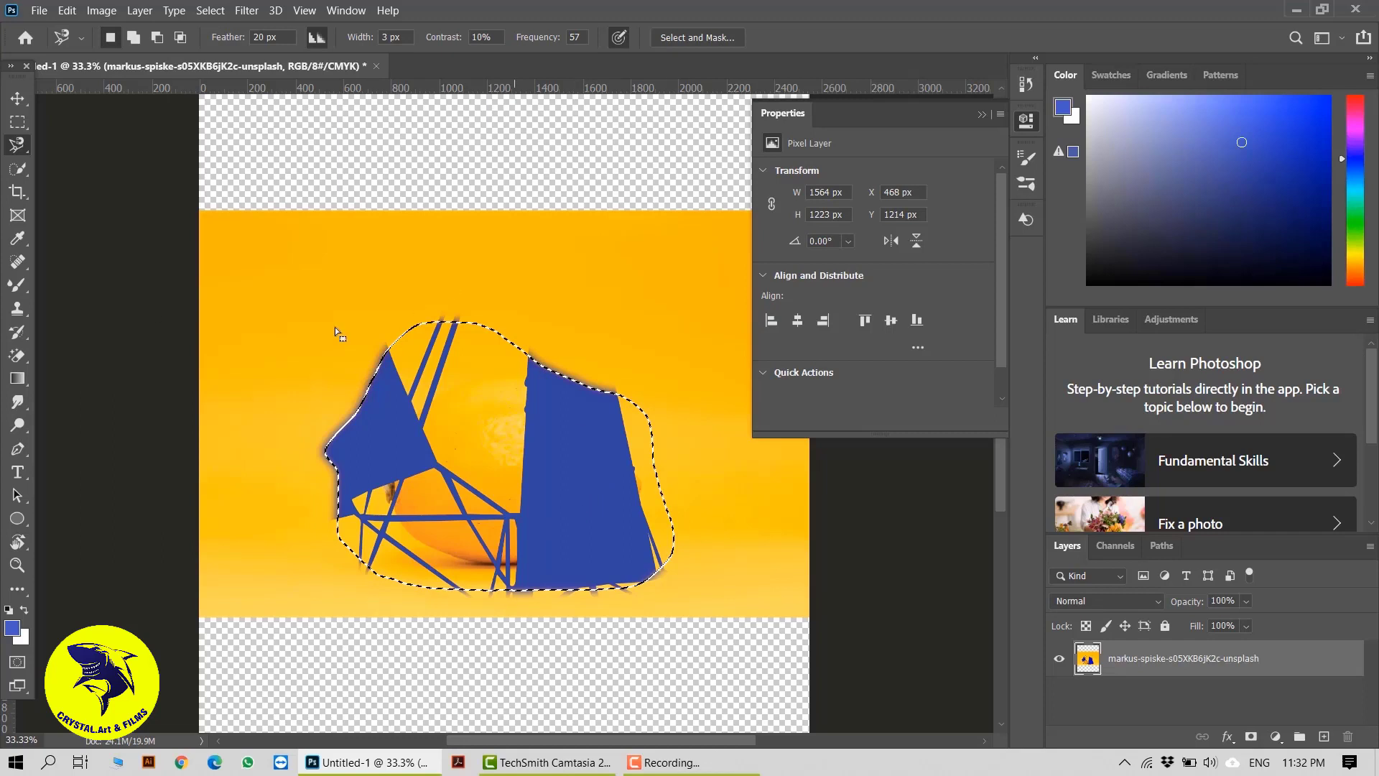
key("ctrl+z")
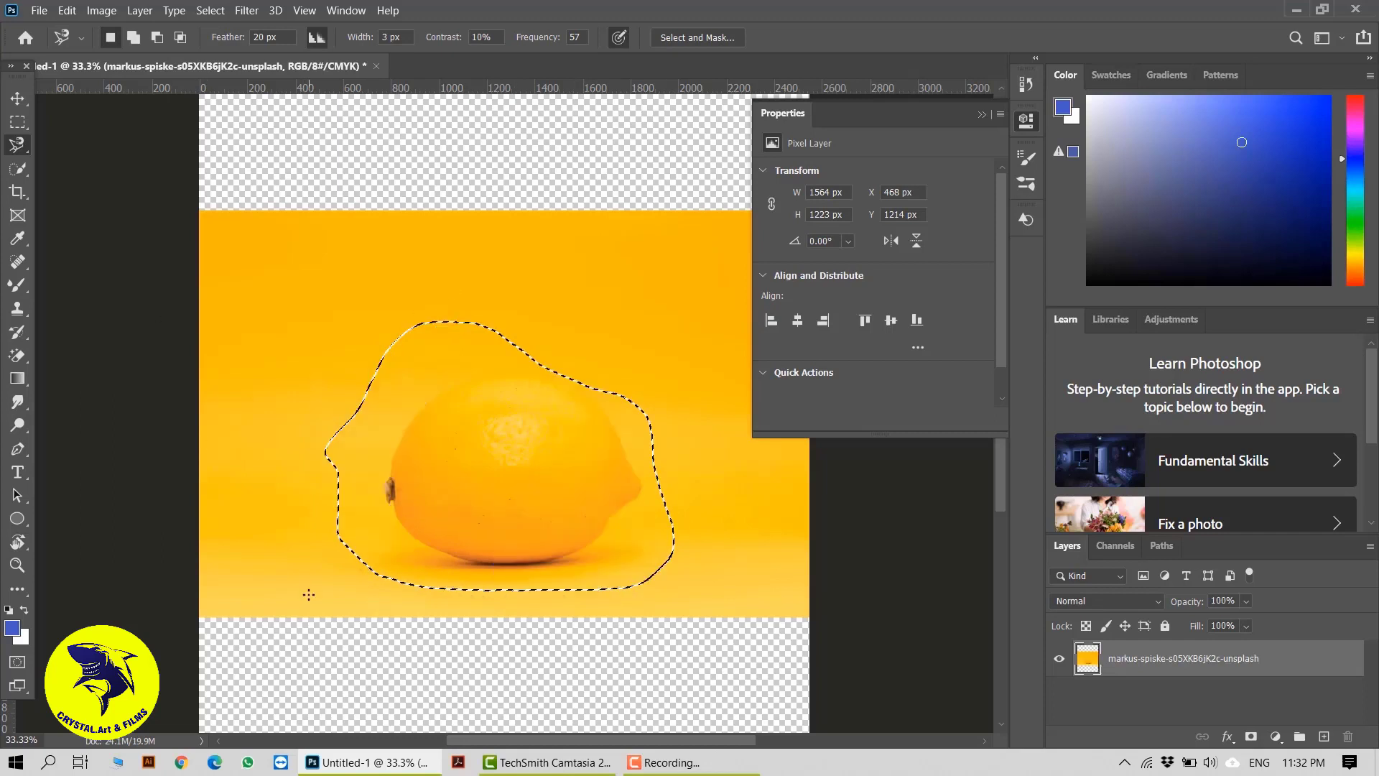
Try a Content-Aware fill with Color Adaptation in Normal mode at 100% opacity on the lemon selection, deselect, and undo both
right_click(546, 437)
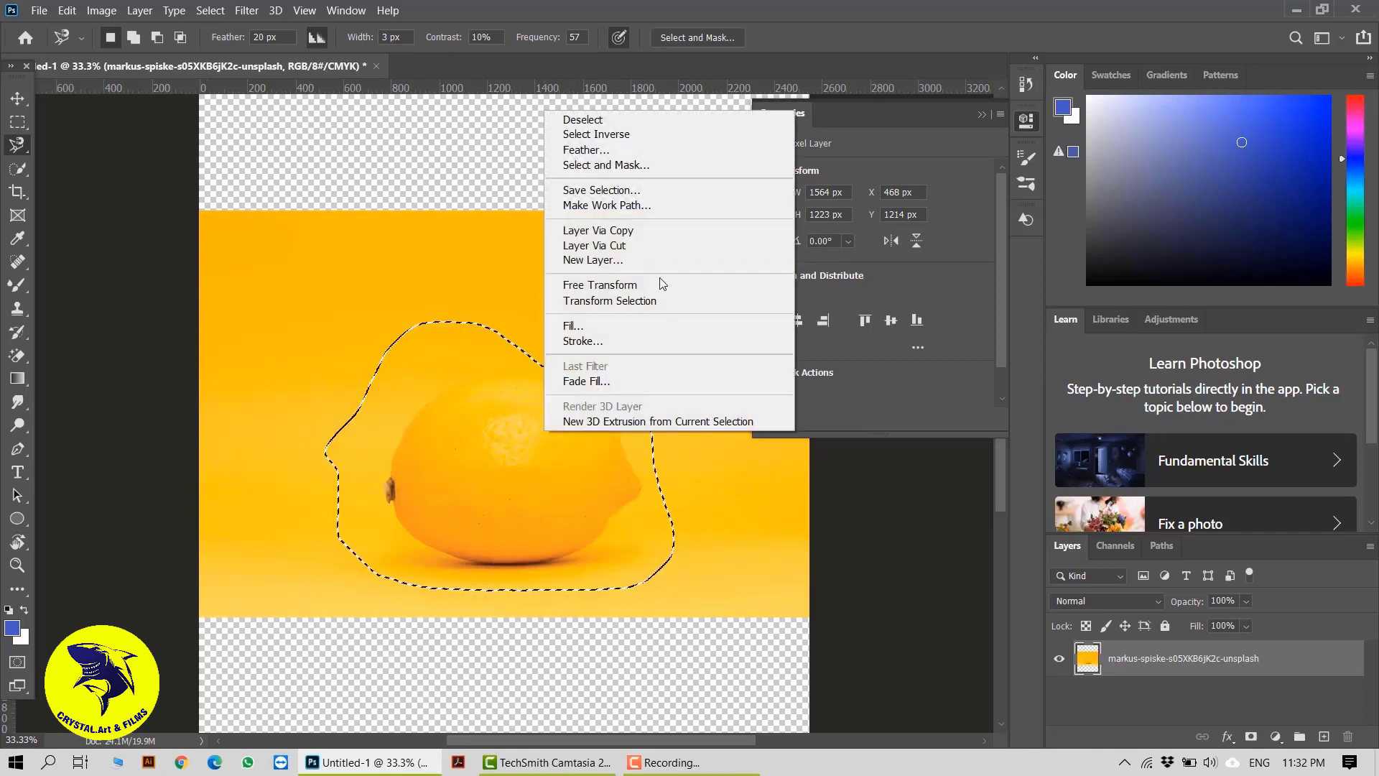
left_click(613, 326)
left_click(717, 185)
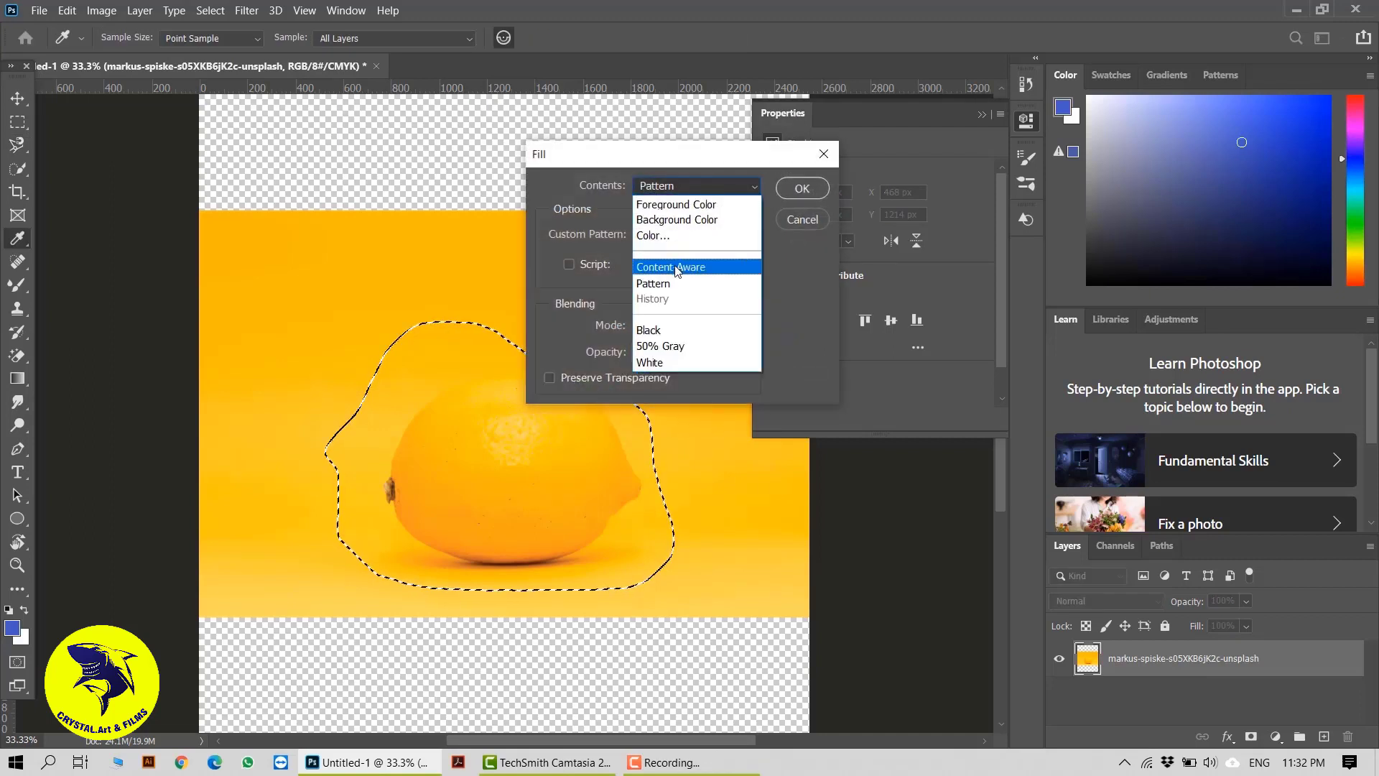
left_click(675, 267)
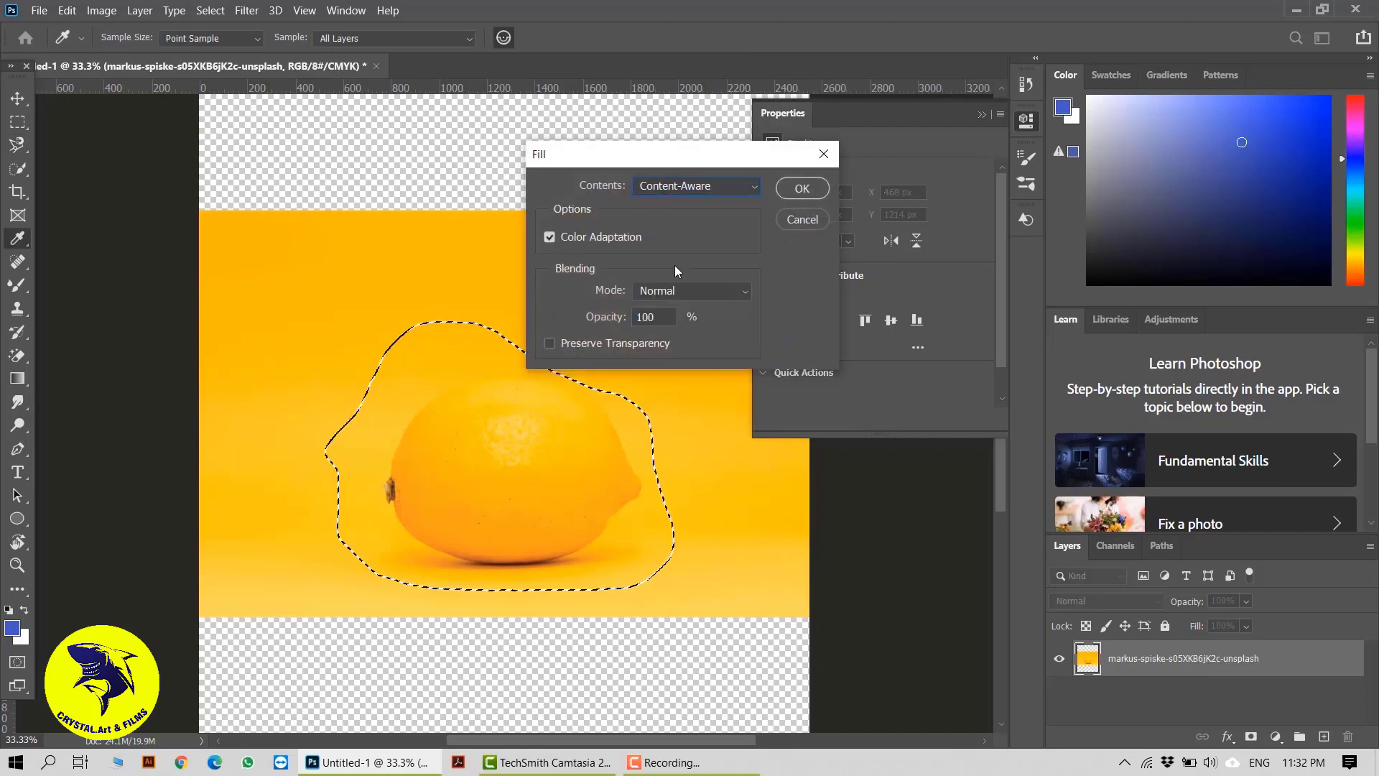
left_click(801, 190)
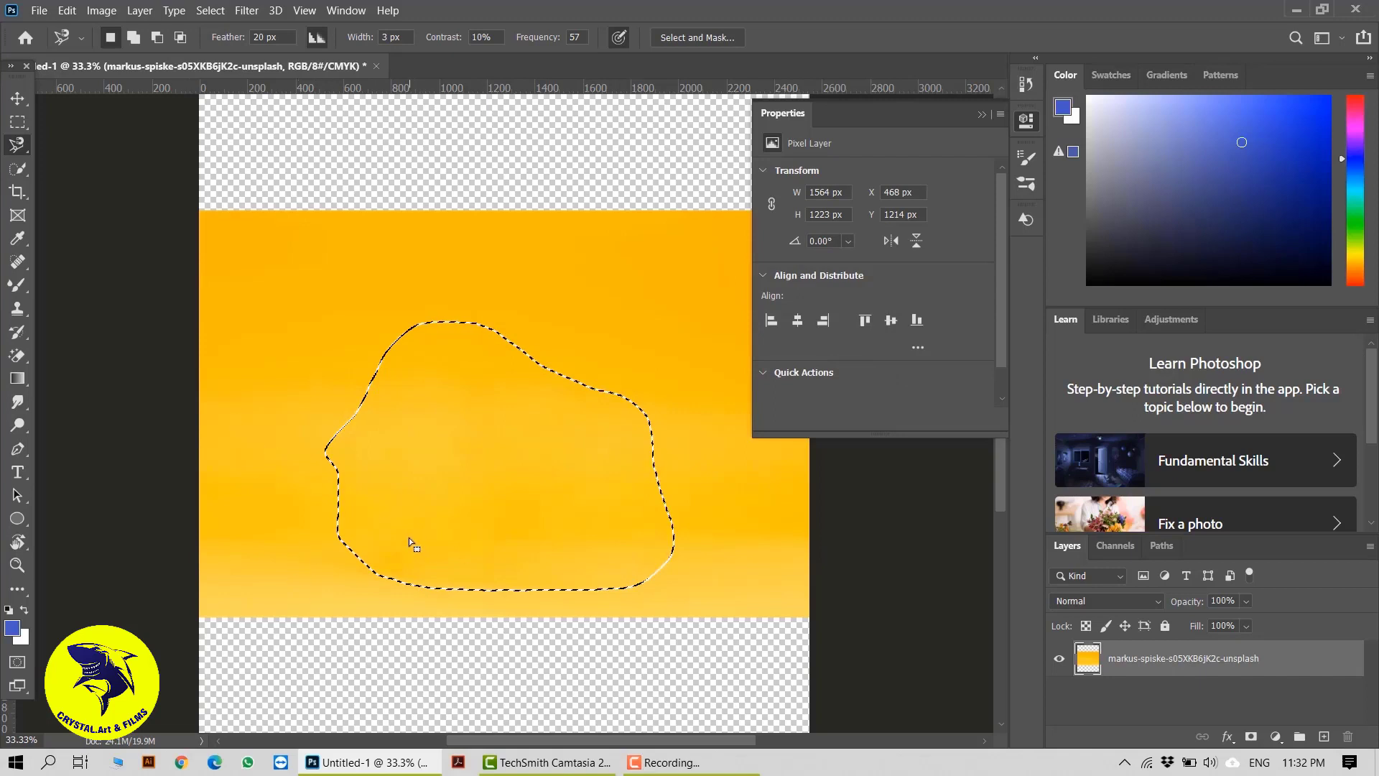
key("ctrl+d")
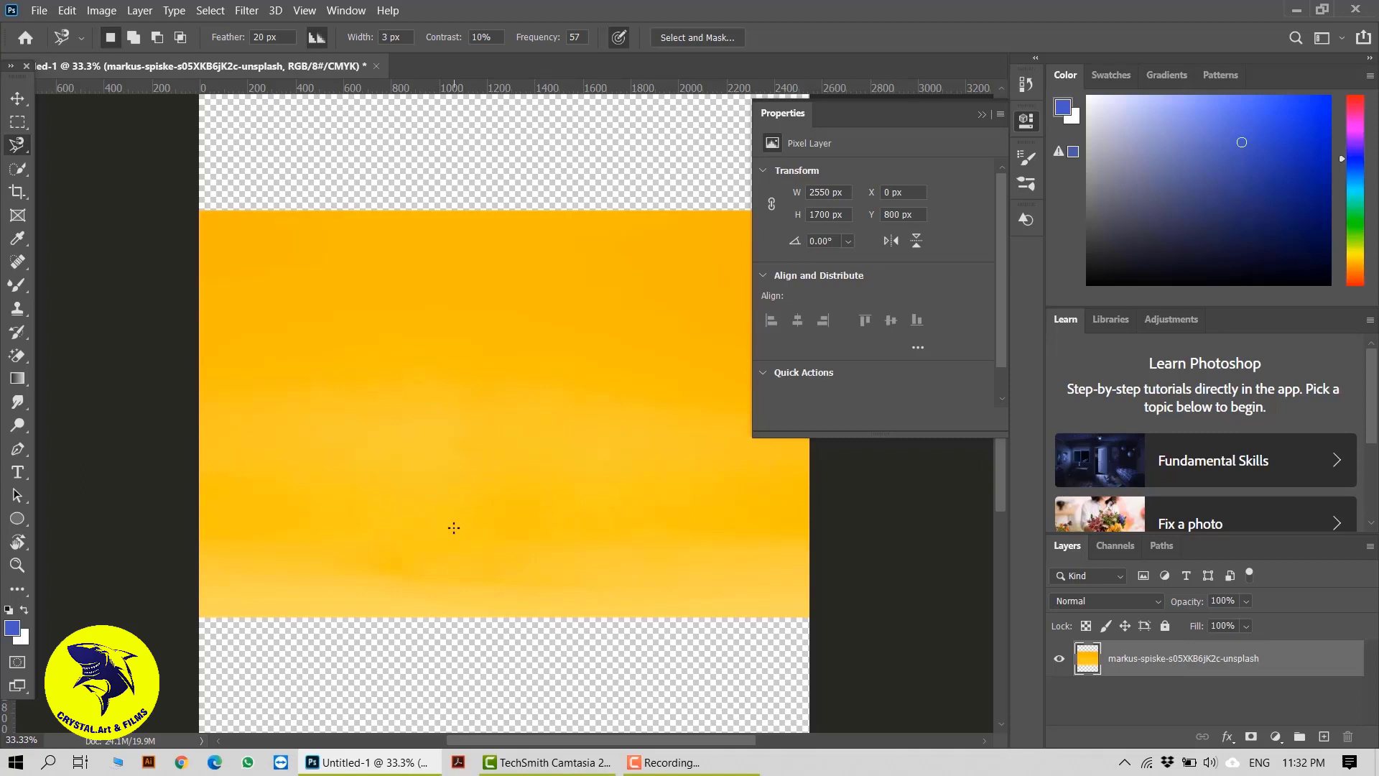
key("ctrl+z")
key("ctrl+z")
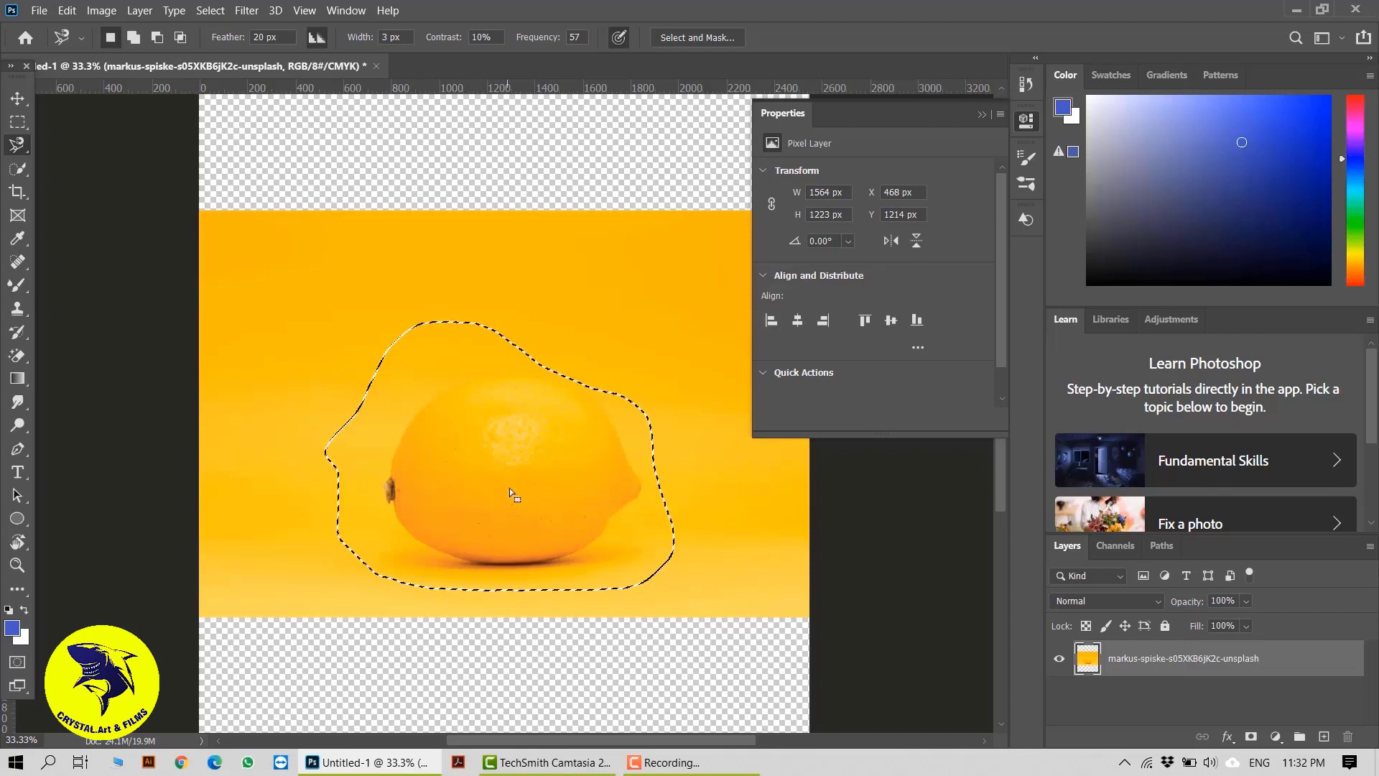
Deselect the lemon, add a new empty layer above the photo layer, and hide the photo layer
key("ctrl+d")
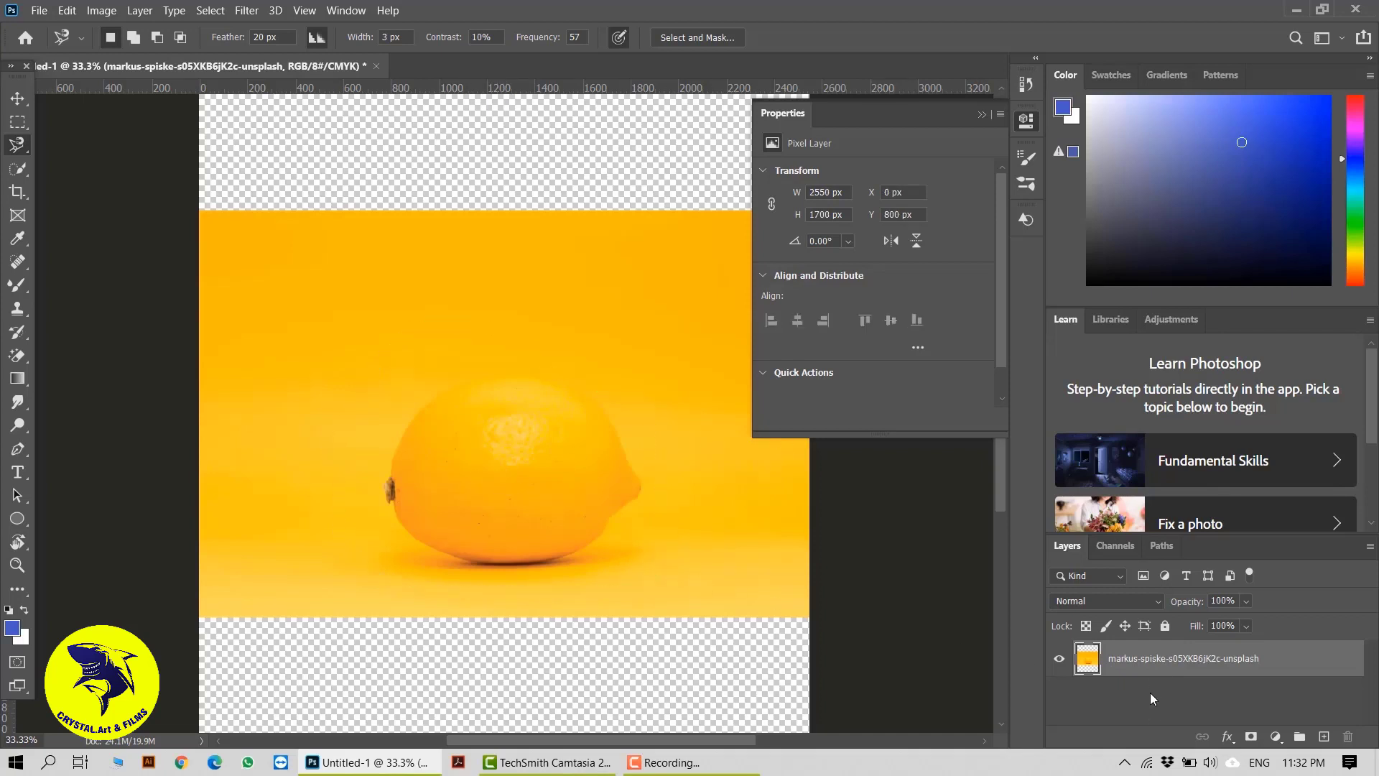
left_click(1325, 737)
left_click(1060, 695)
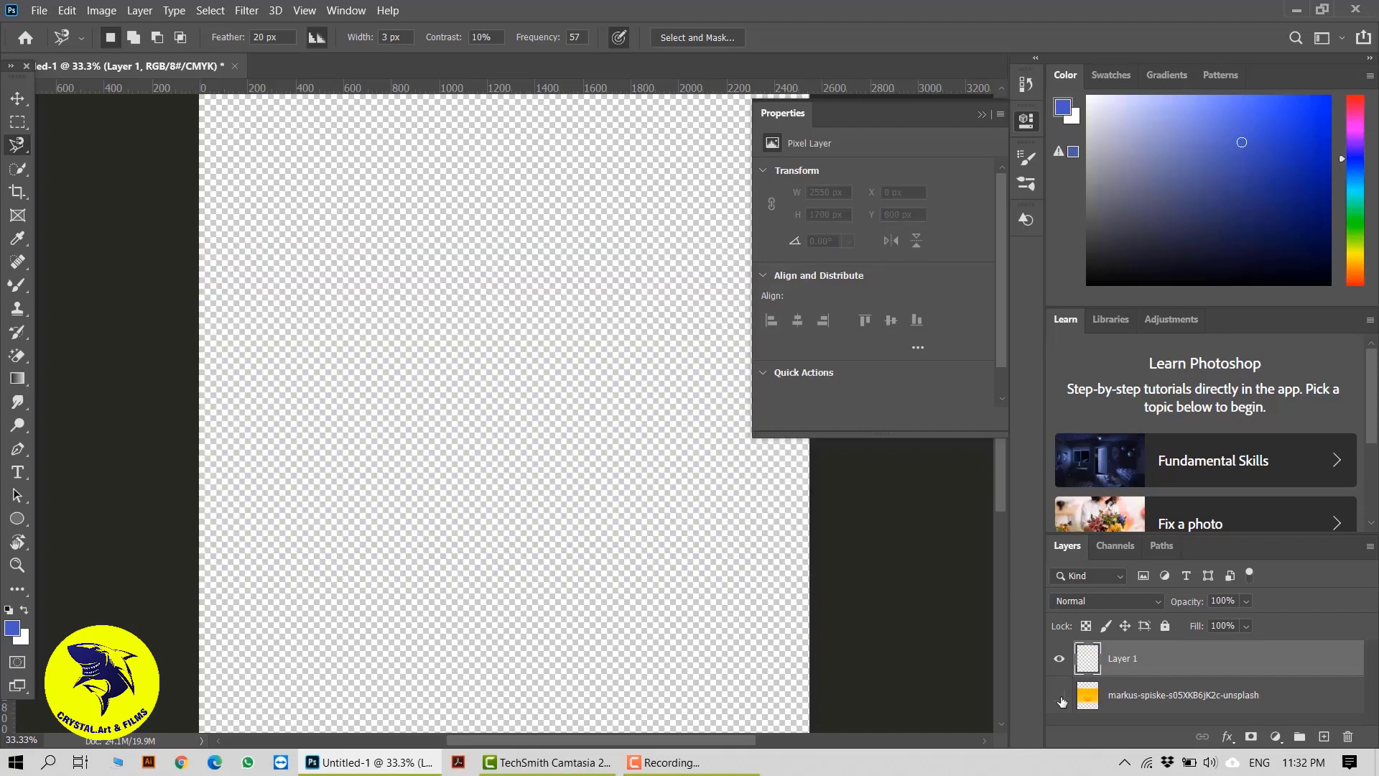
Draw four unfilled ellipses spread over the empty canvas with a green 10.14 px stroke, from about 460 × 370 px to 283 × 240 px
left_click(17, 518)
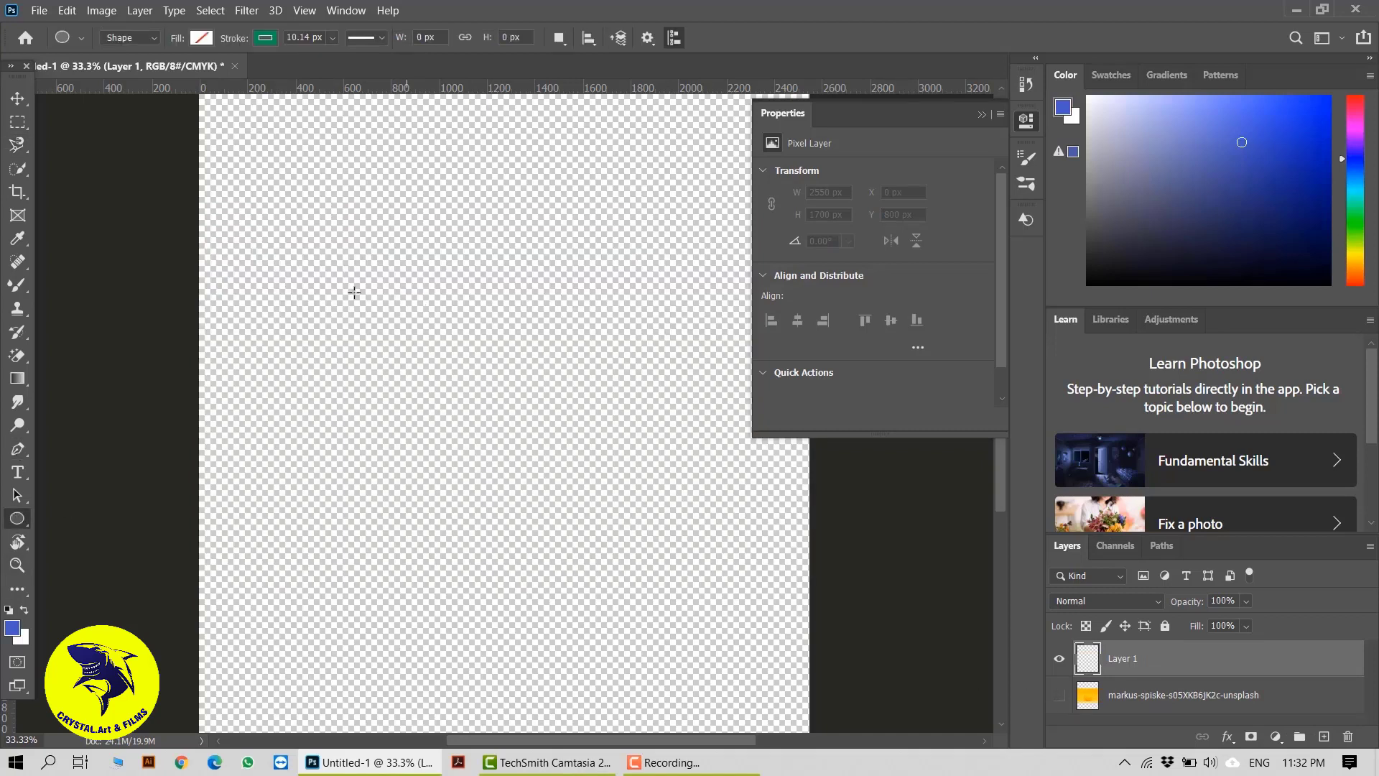
left_click_drag(325, 271, 330, 289)
left_click_drag(426, 213, 535, 298)
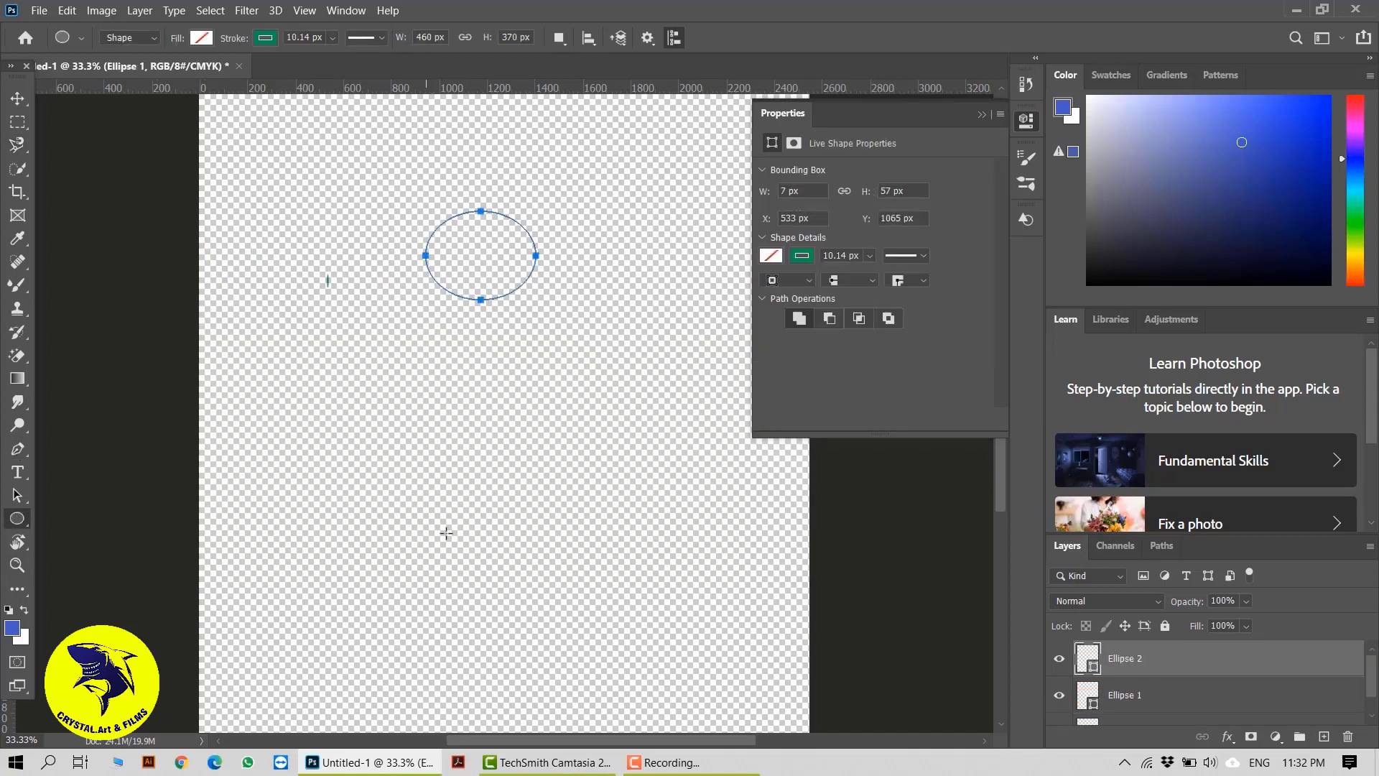
left_click_drag(388, 428, 485, 550)
left_click_drag(557, 443, 665, 522)
left_click_drag(492, 625, 558, 682)
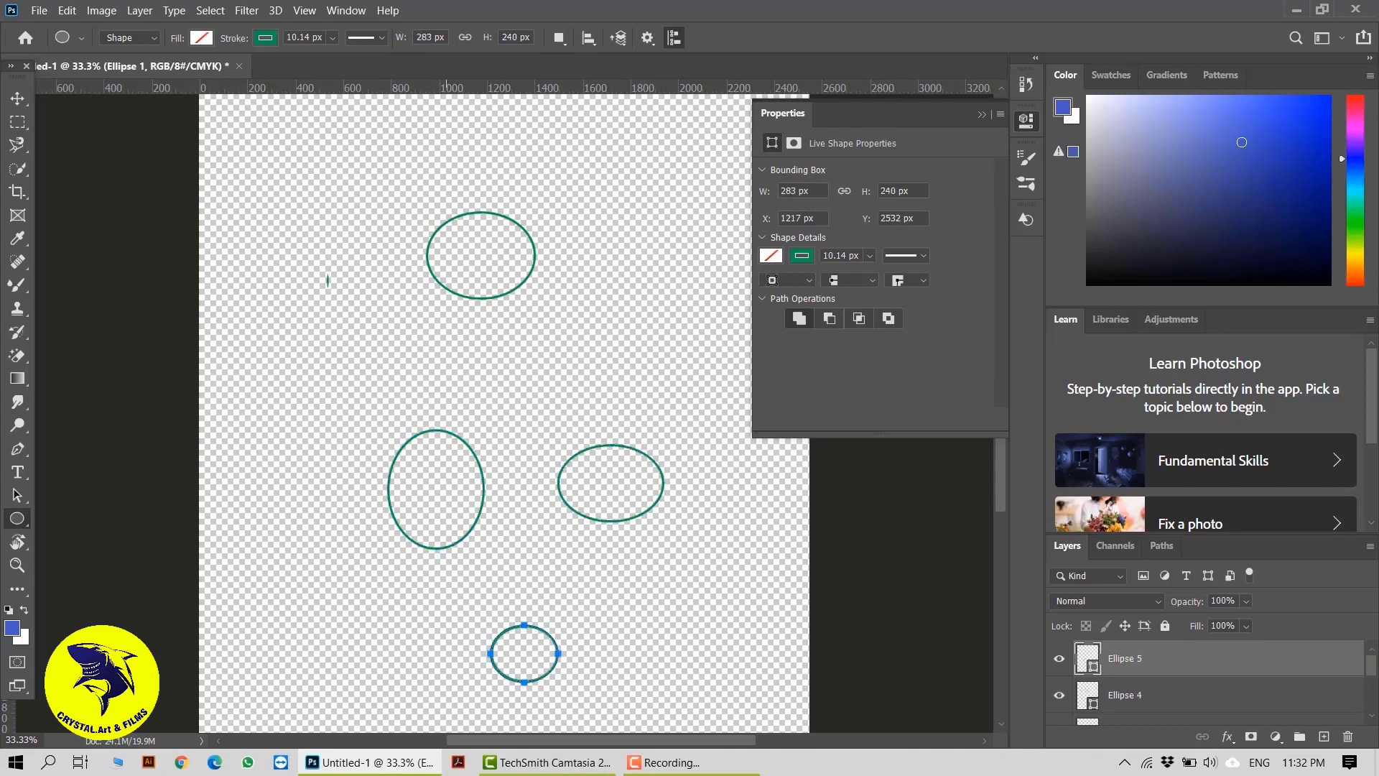
Draw a rectangular marquee around the upper three ellipses and try to fill it on the active Ellipse 5 shape layer
left_click(17, 98)
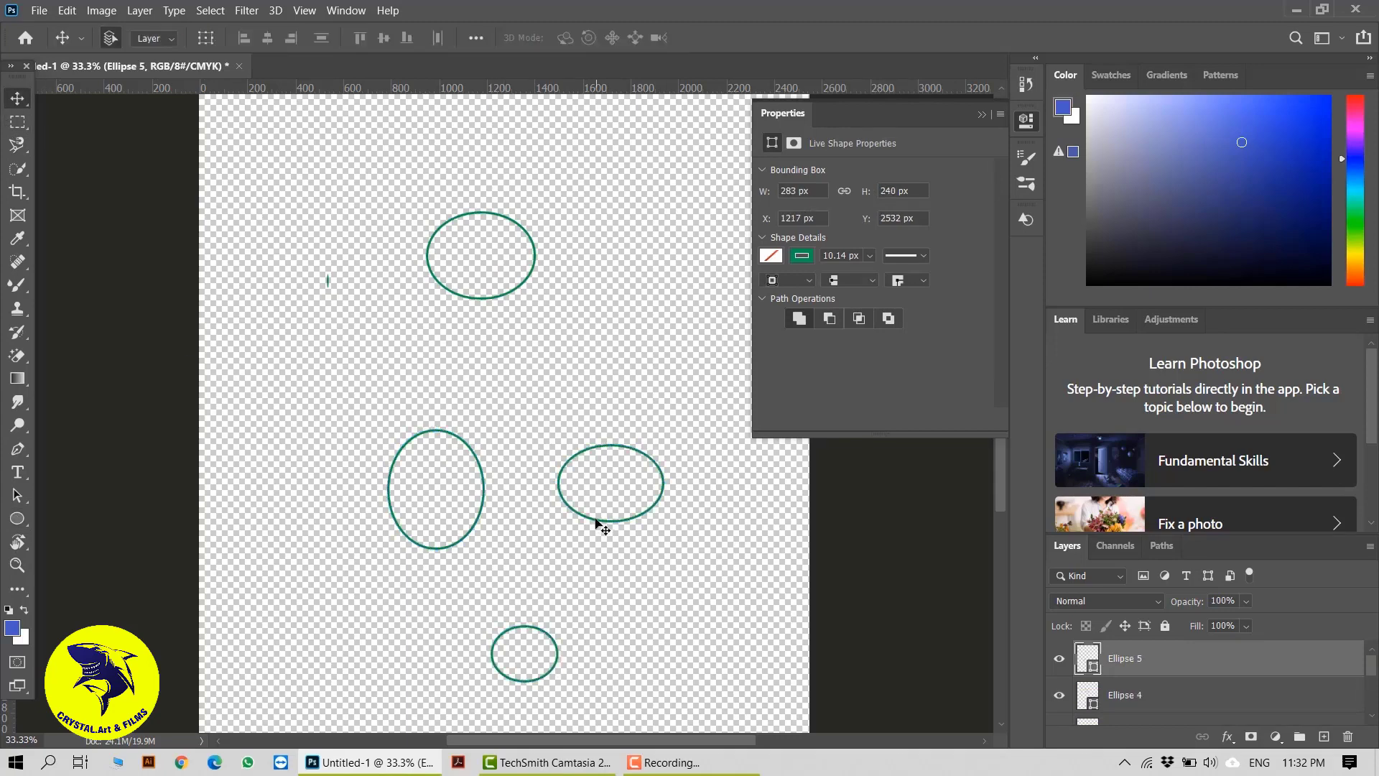
left_click(18, 121)
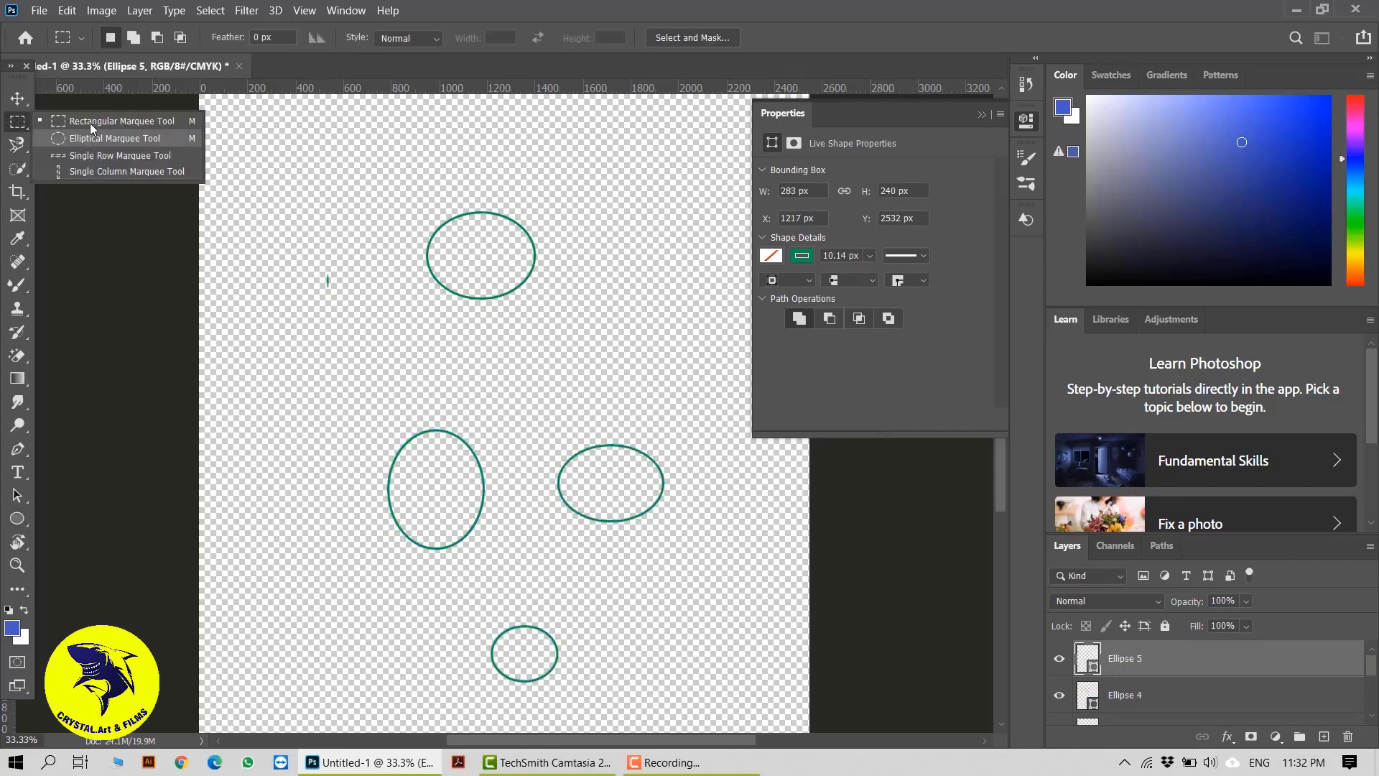
left_click(89, 123)
left_click_drag(287, 155, 691, 568)
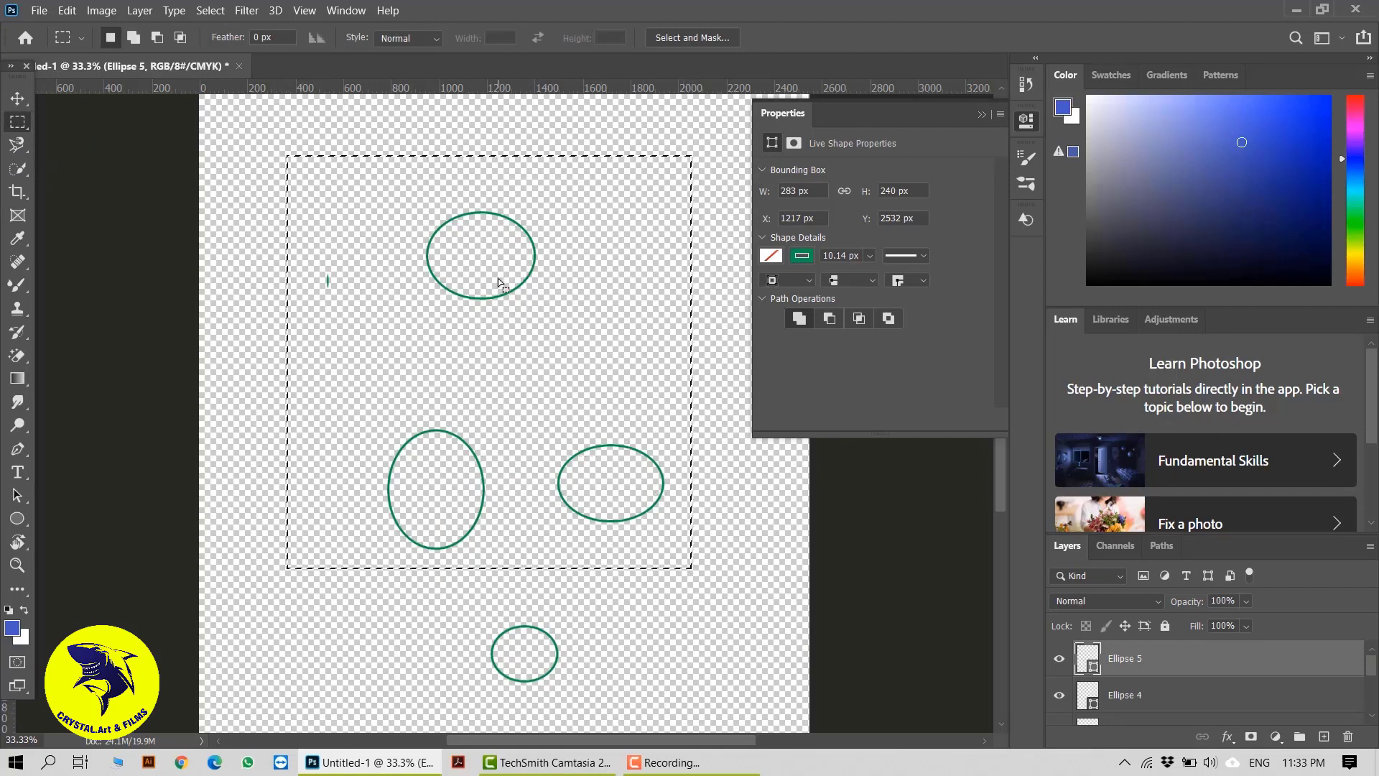
key("shift+BackSpace")
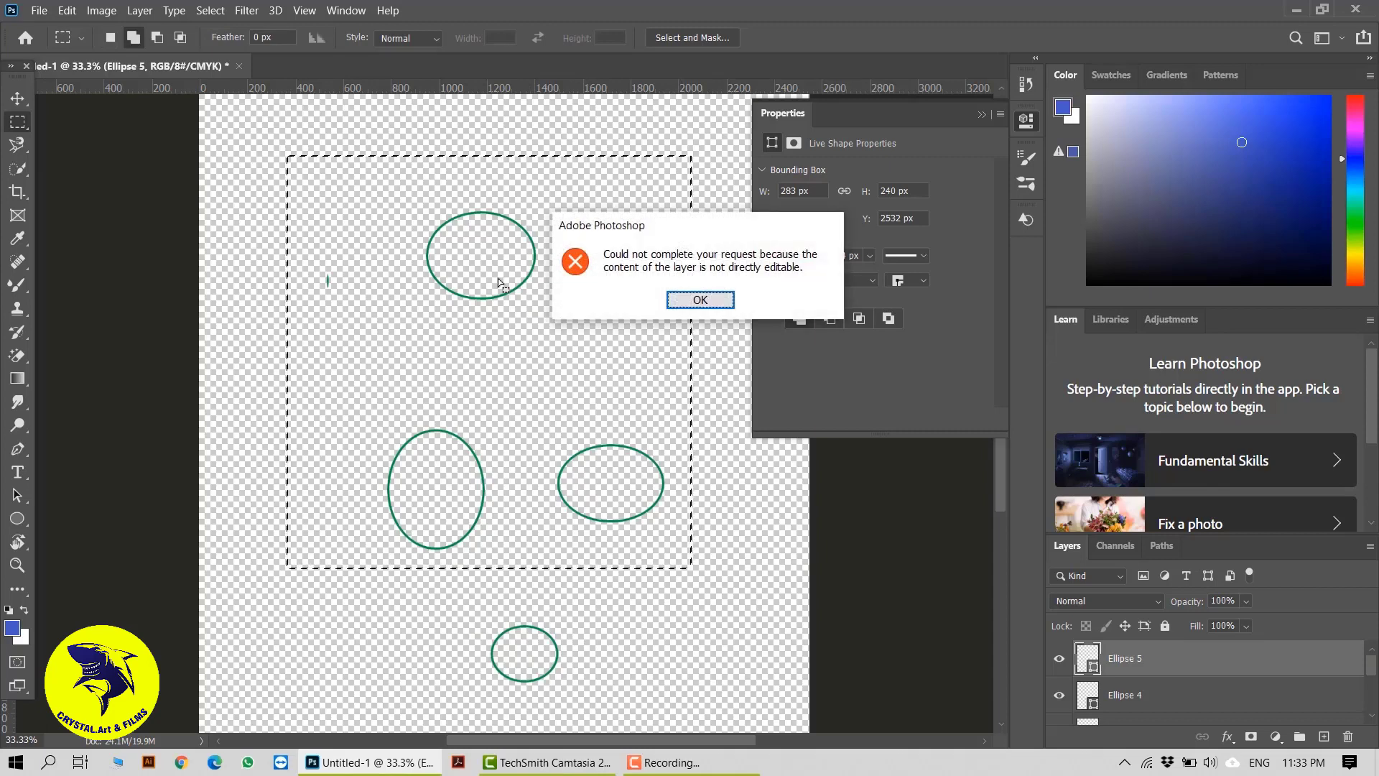
left_click(701, 300)
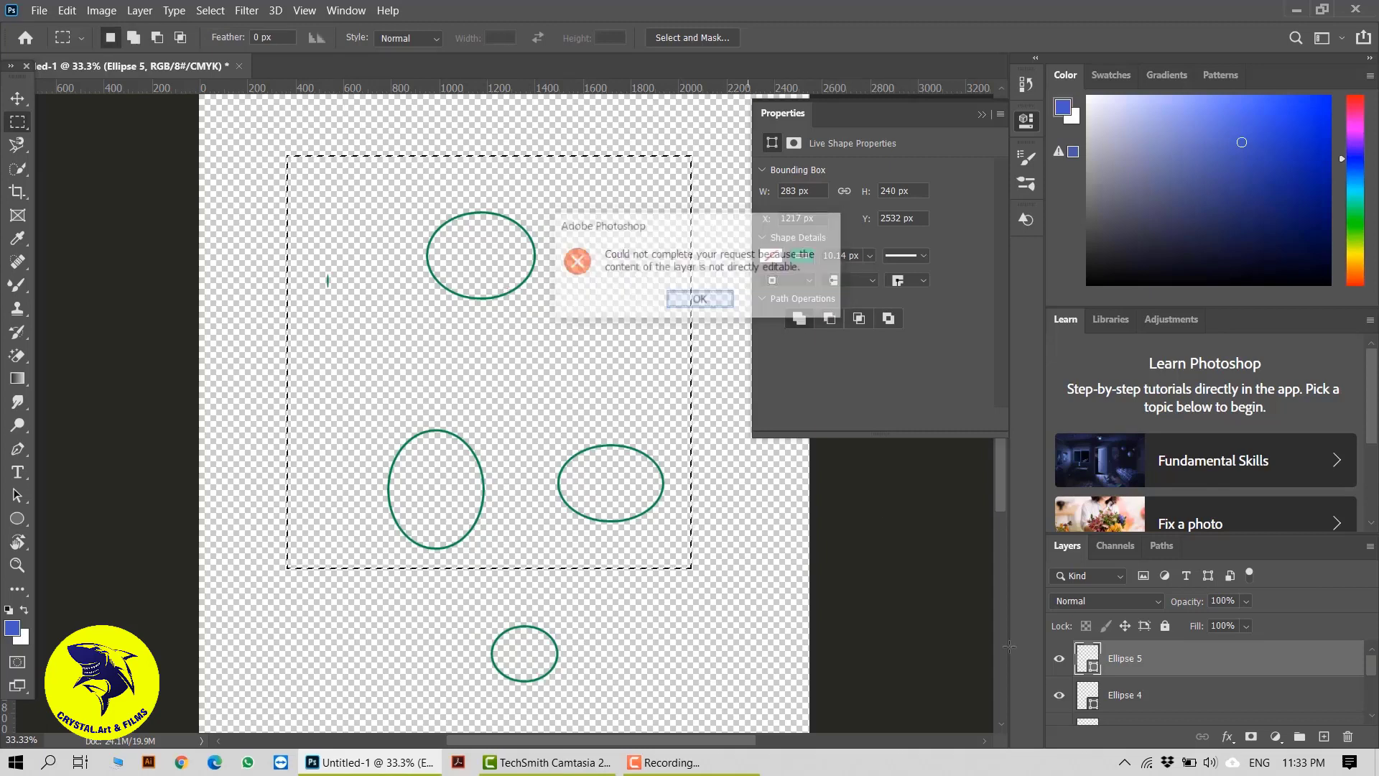
Rasterize the Ellipse 5 layer and fill the marquee selection with the background color in Normal mode at 100% opacity
right_click(1166, 666)
left_click(1005, 266)
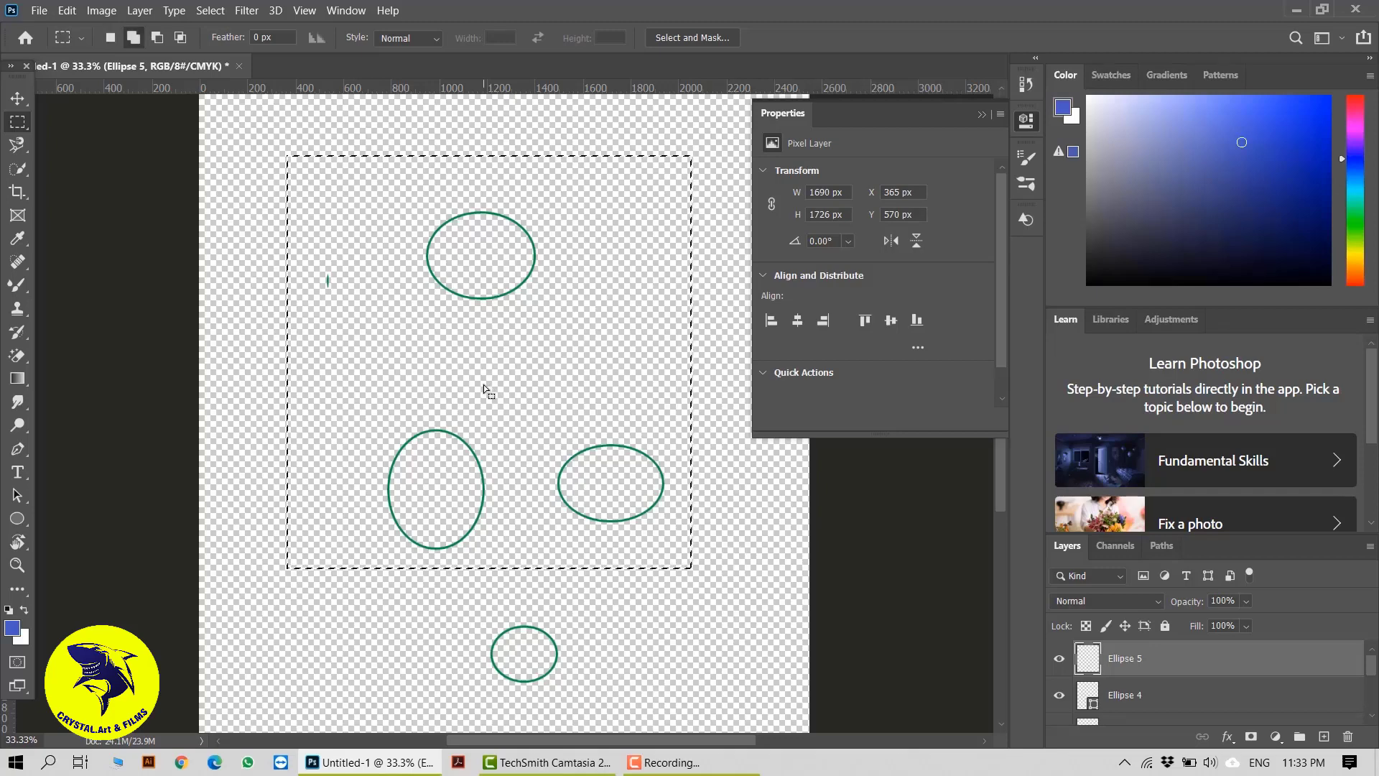
key("shift+F5")
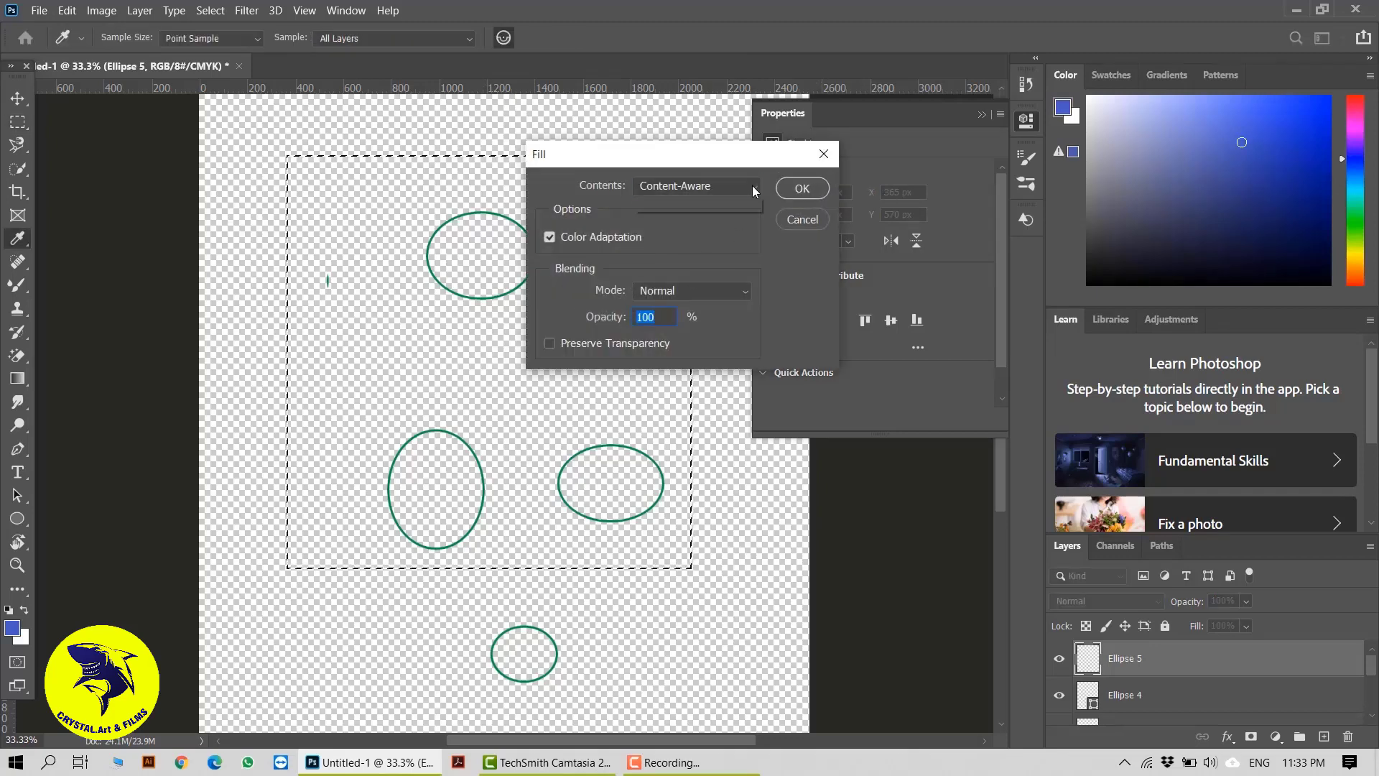
left_click(753, 185)
left_click(711, 224)
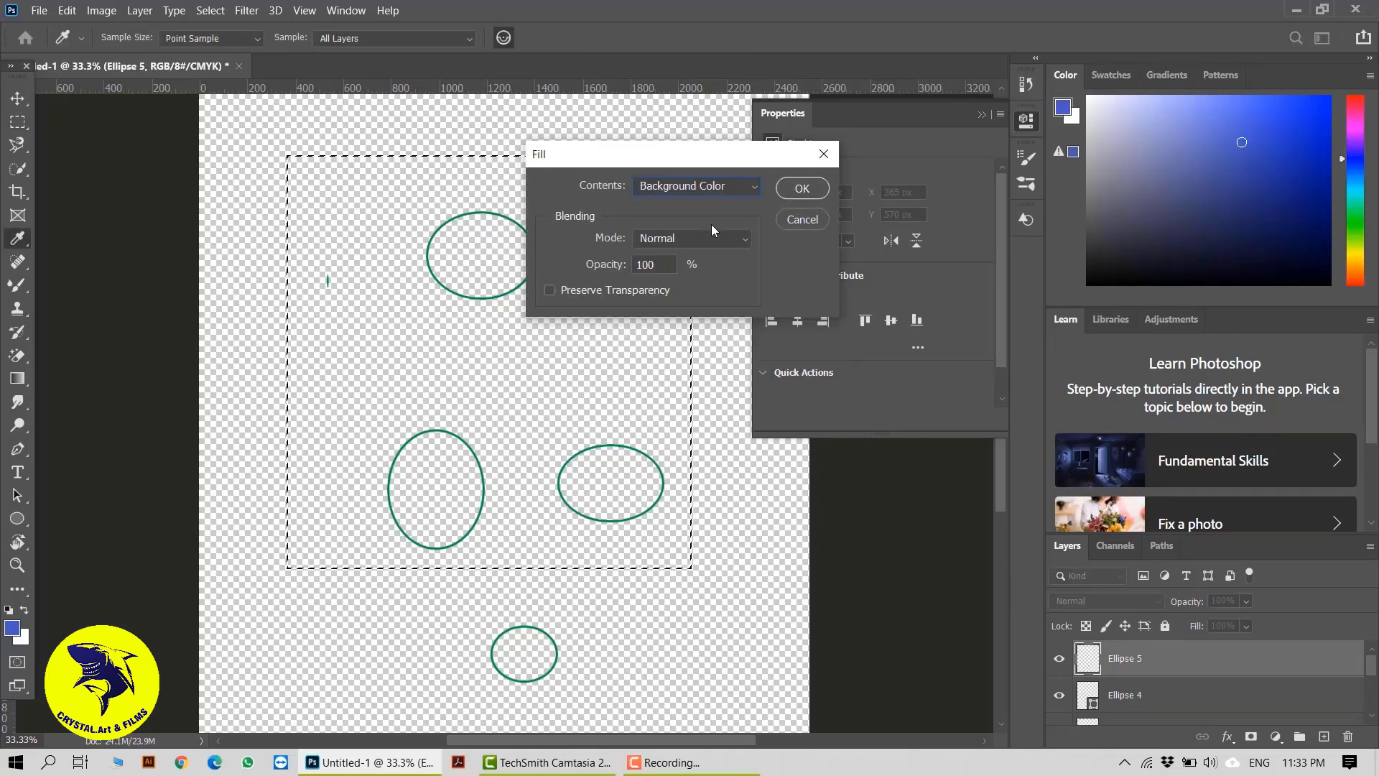
left_click(802, 188)
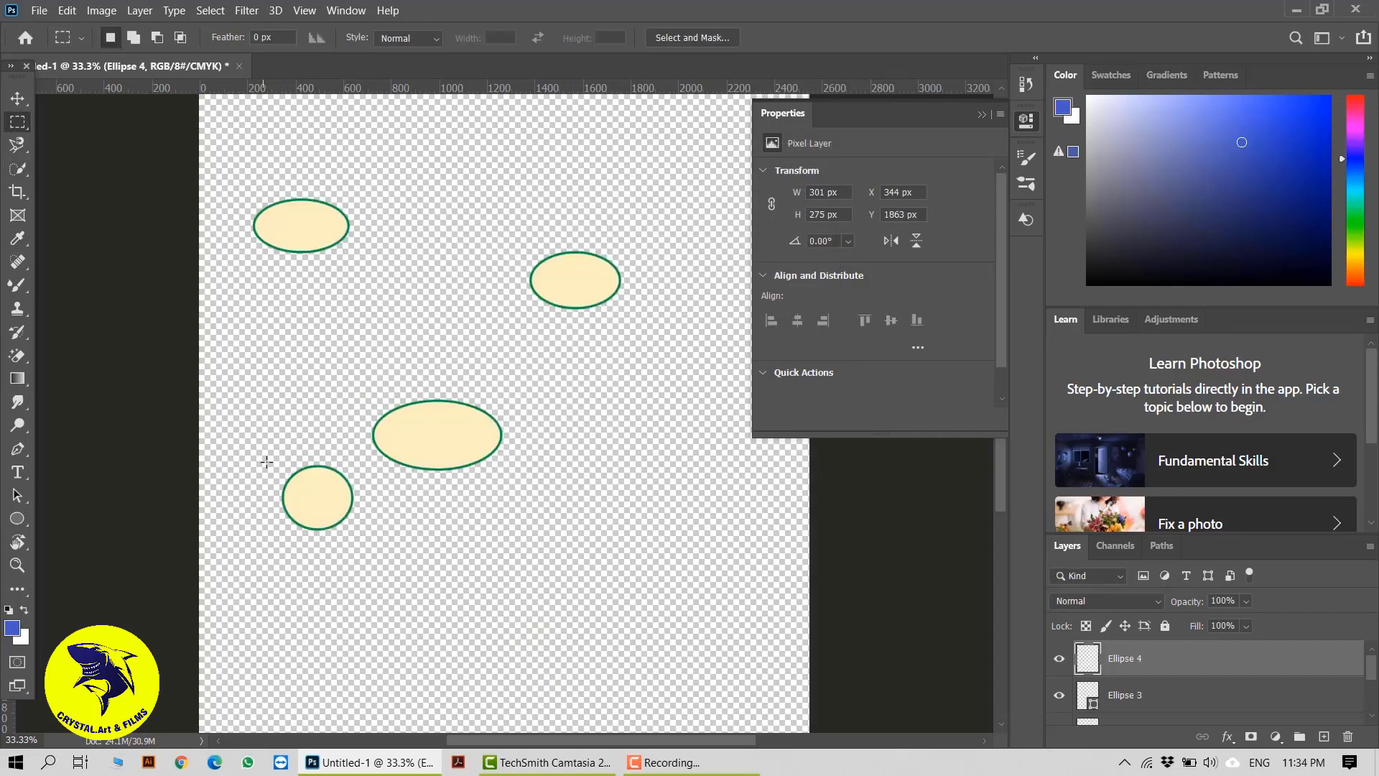
Marquee-select the small round ellipse on the Ellipse 4 layer and fill it with the background color at 100% opacity, preserving transparency
left_click_drag(263, 458, 361, 550)
right_click(325, 504)
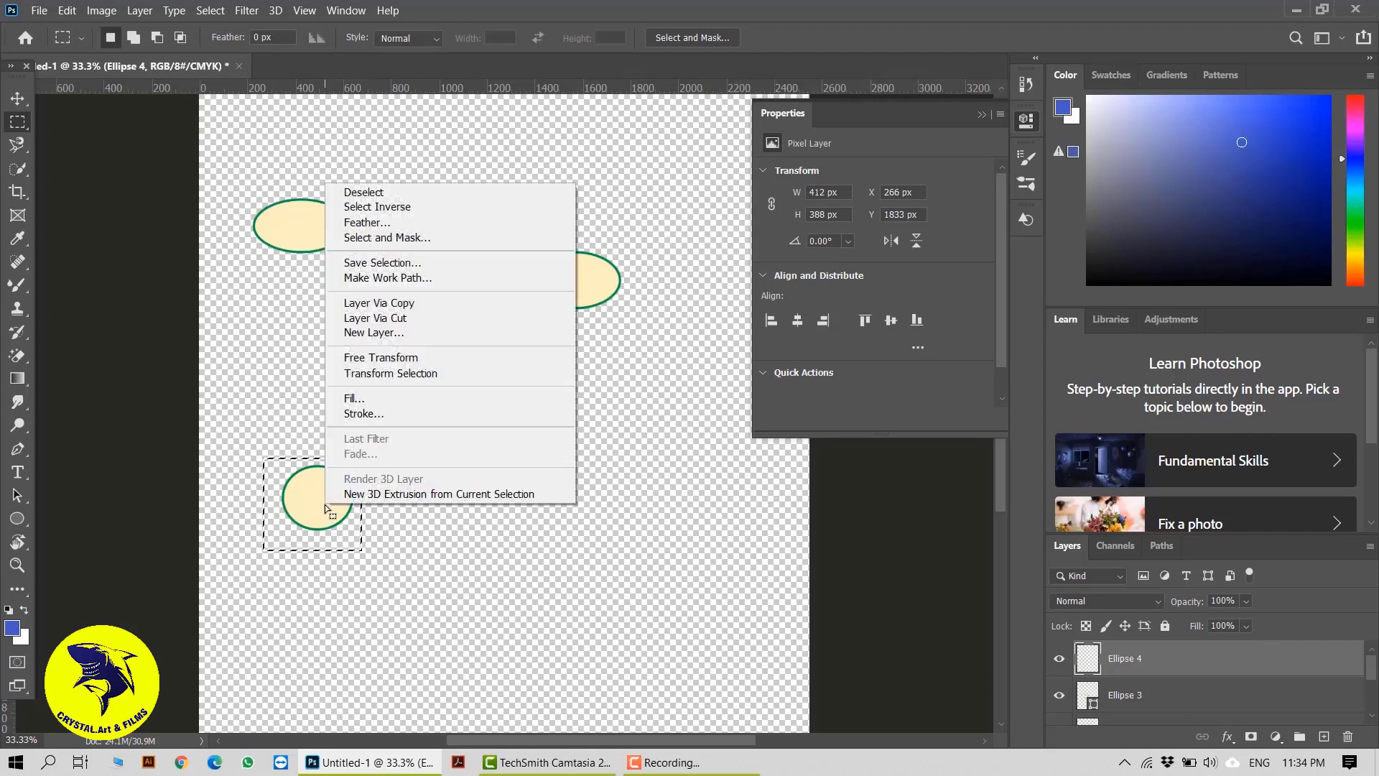
left_click(393, 403)
left_click(720, 188)
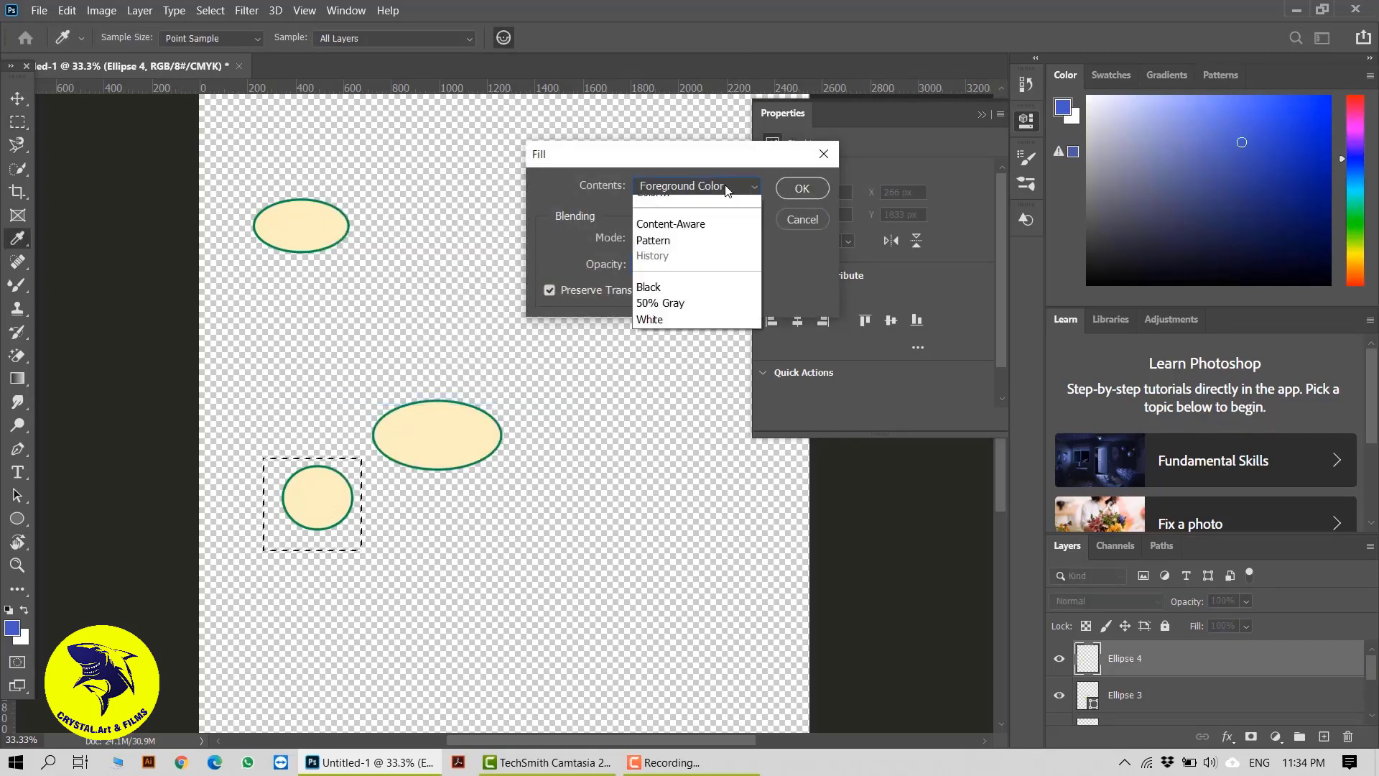
left_click(670, 220)
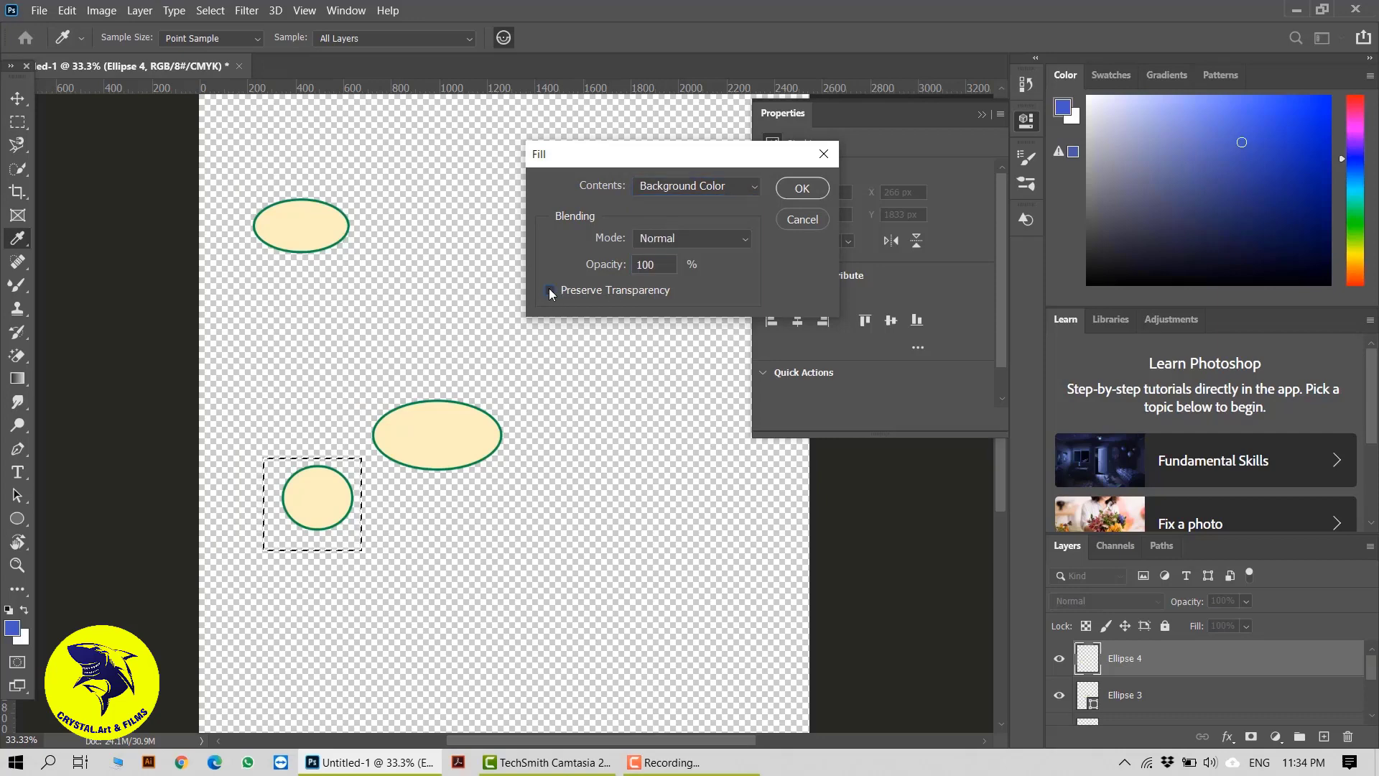
left_click(806, 190)
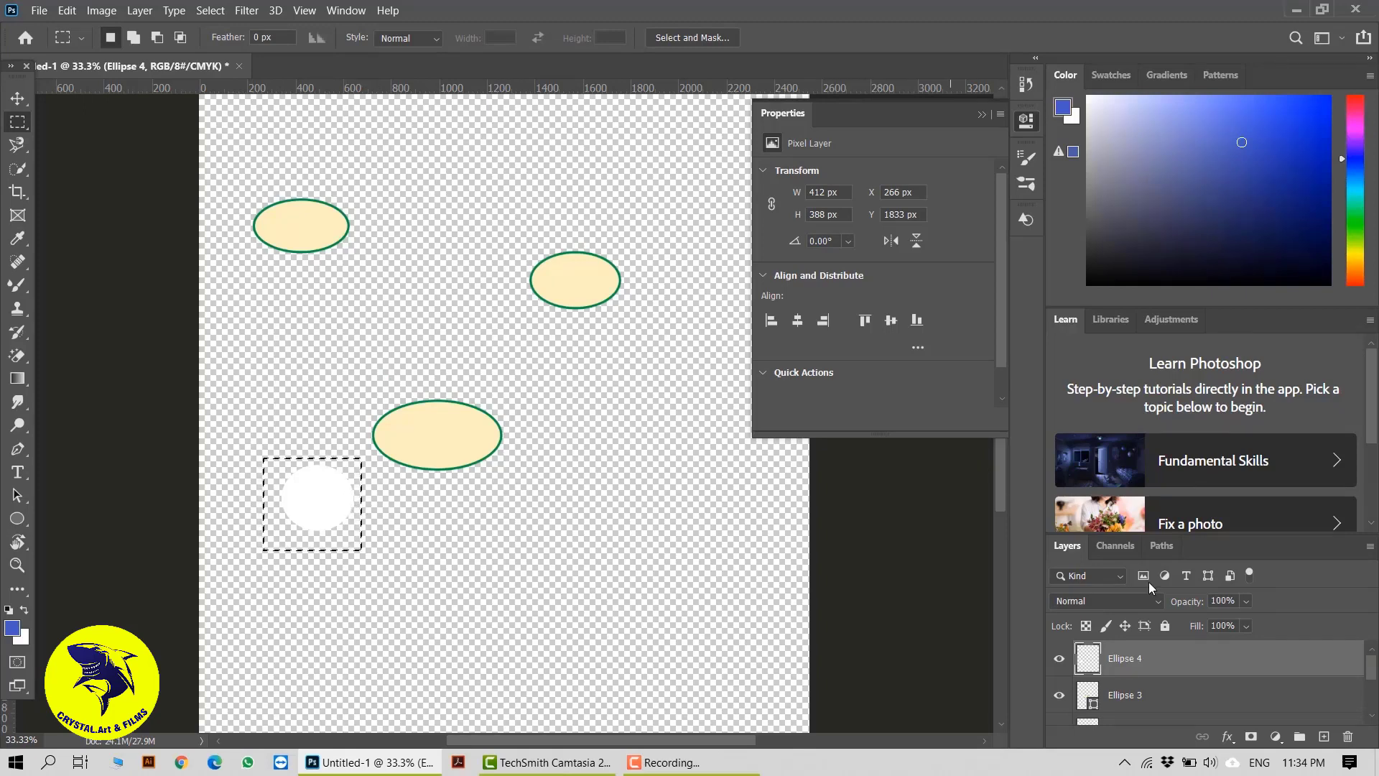
Draw a rectangular marquee around the large lower cream ellipse and try to fill it on the active Ellipse 3 shape layer
left_click(1132, 697)
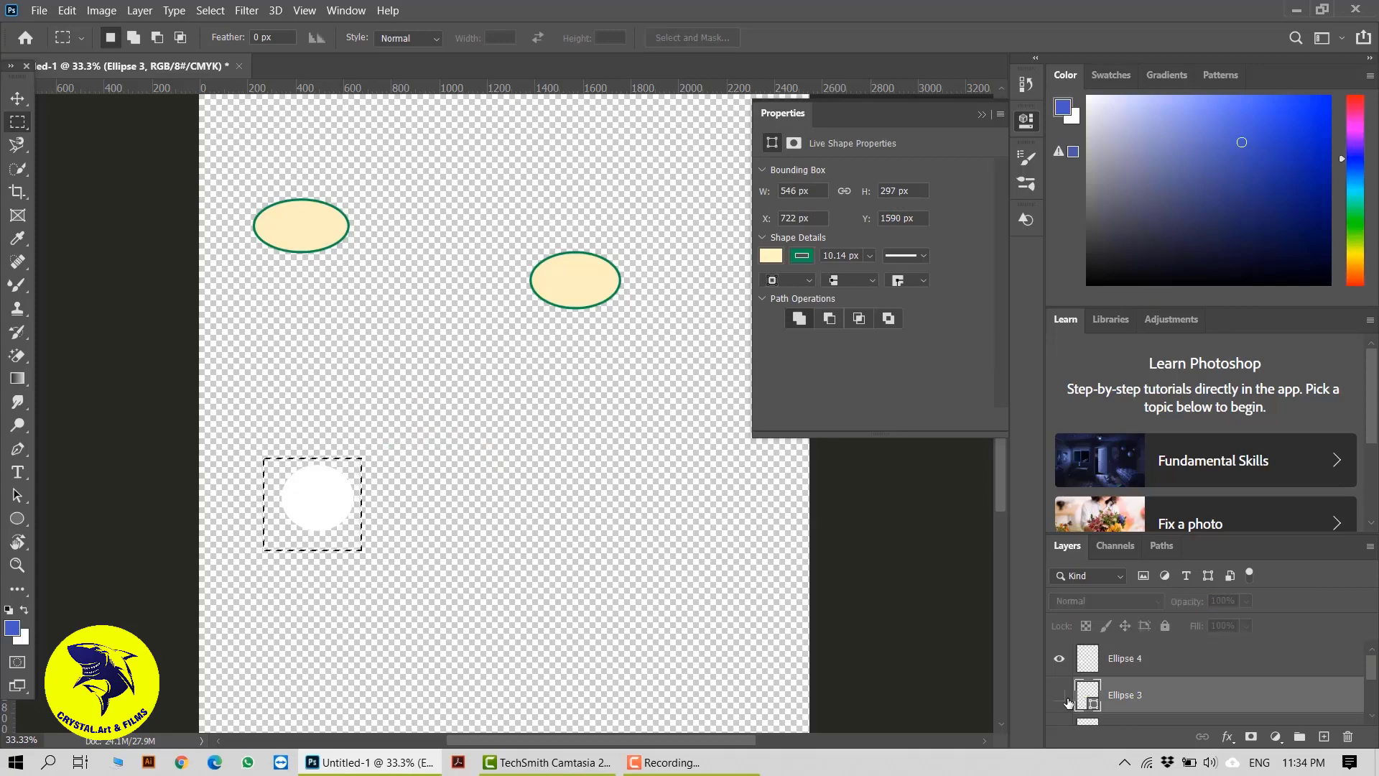
left_click(286, 524)
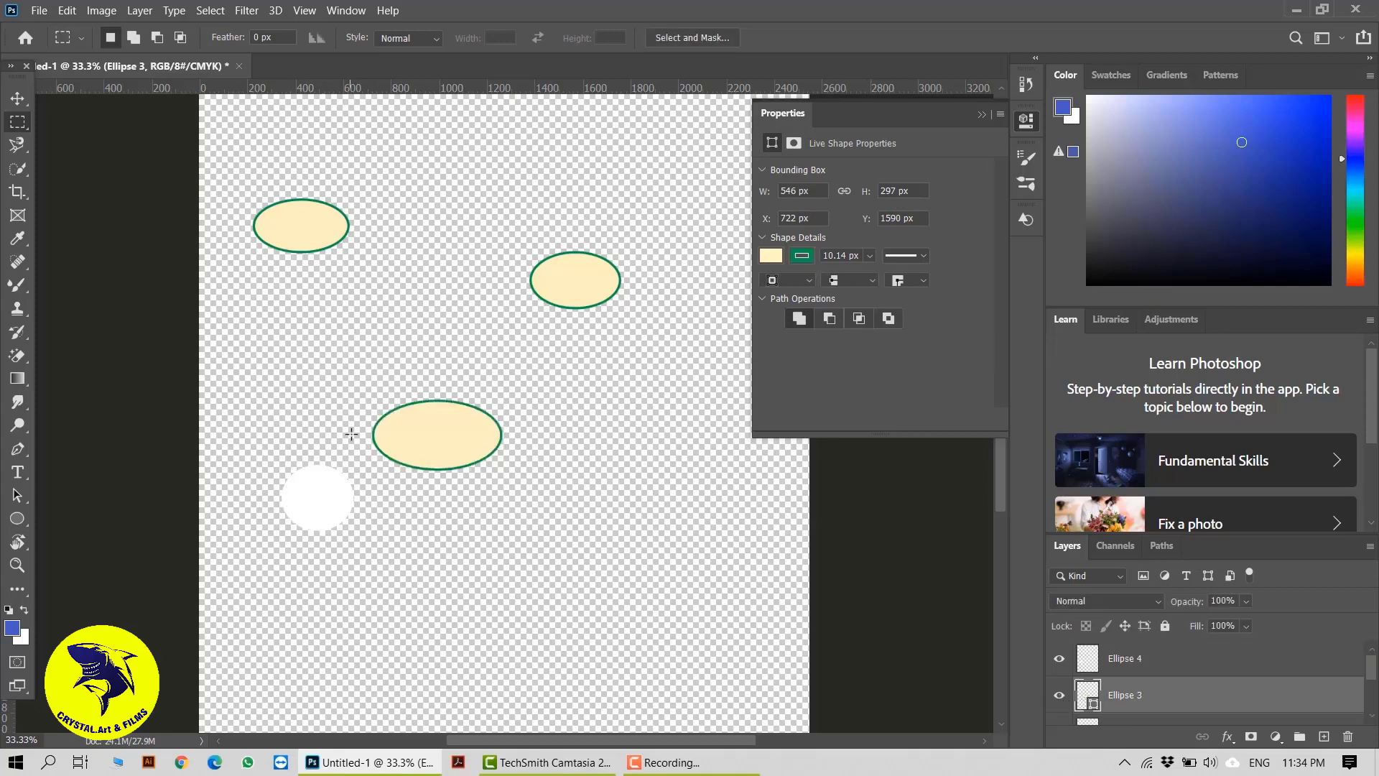
left_click_drag(355, 397, 509, 472)
key("shift+F5")
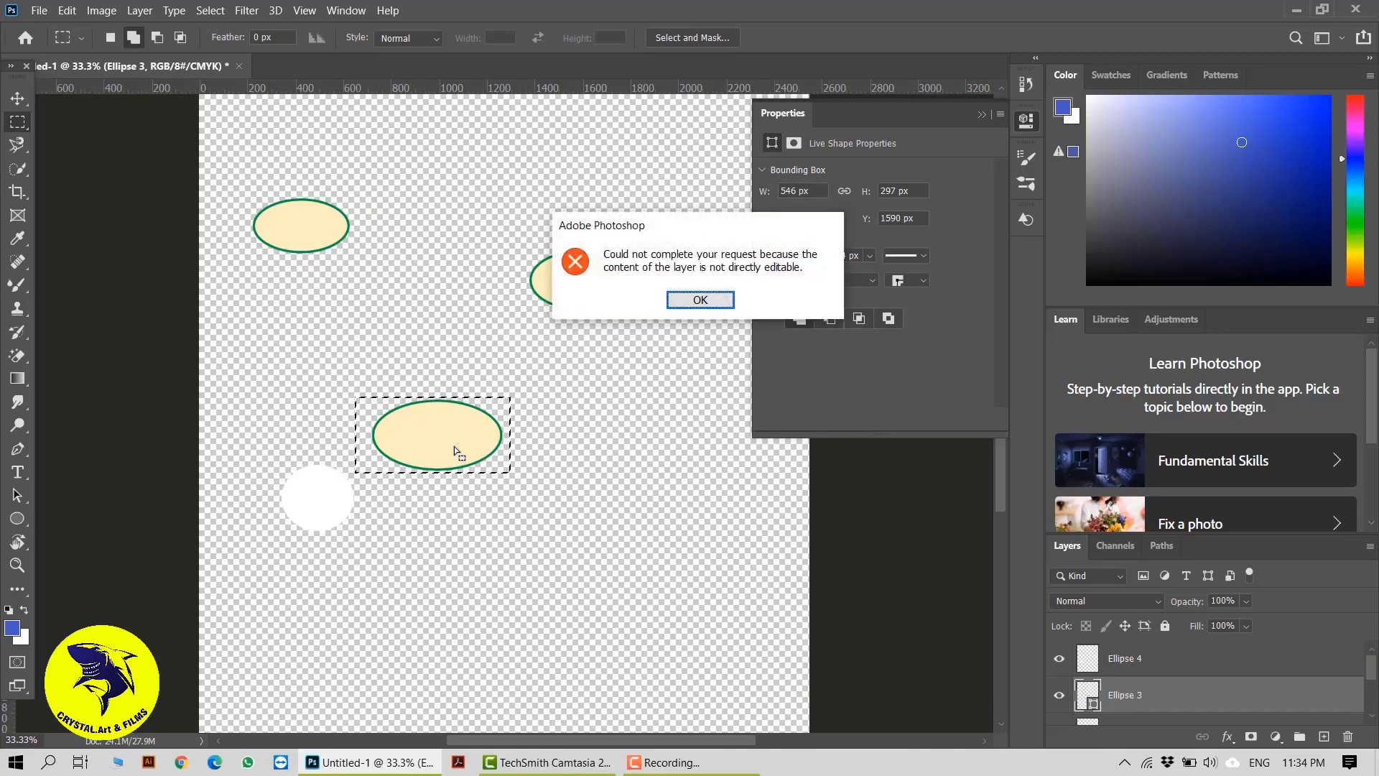
left_click(700, 300)
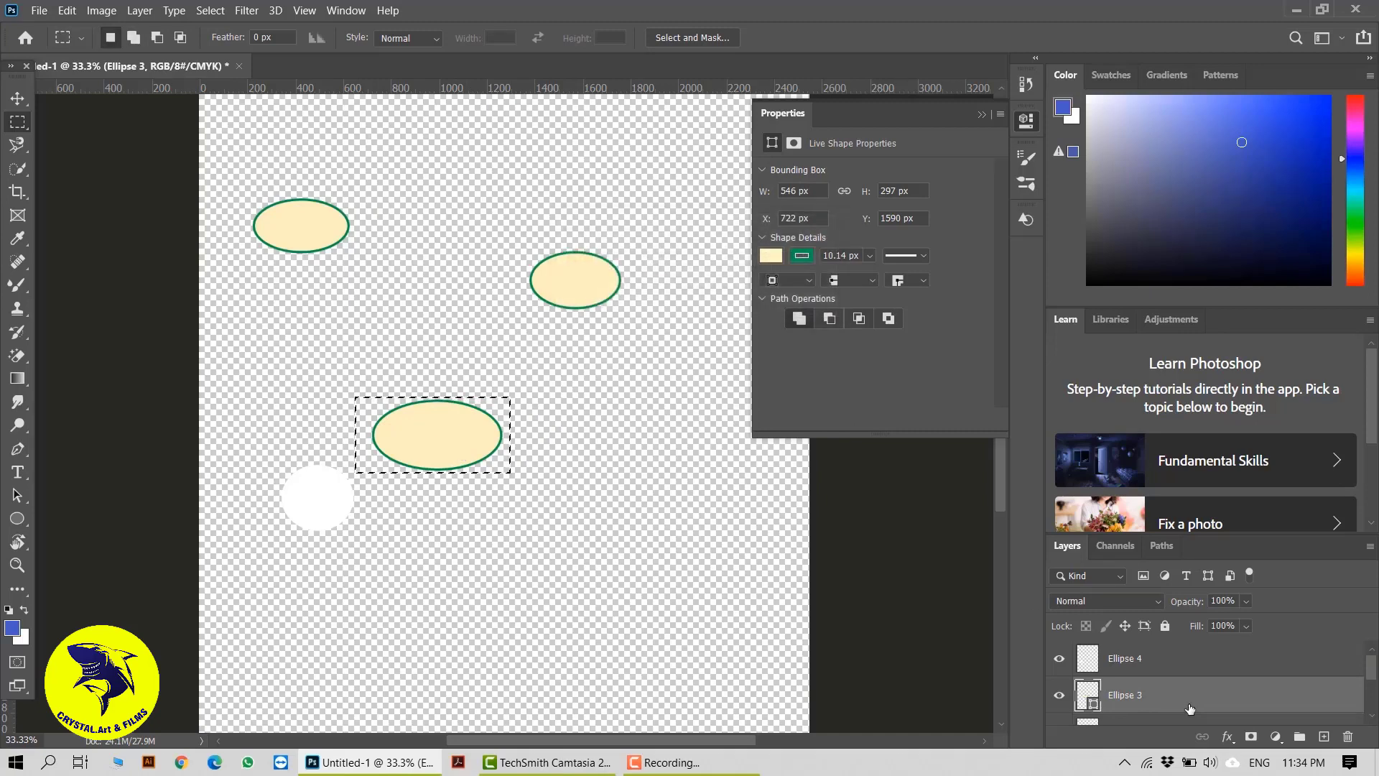
Rasterize the Ellipse 3 layer, fill the marquee with color 6a38ff in Normal mode at 100% opacity, preserving transparency, and deselect
right_click(1189, 695)
left_click(991, 266)
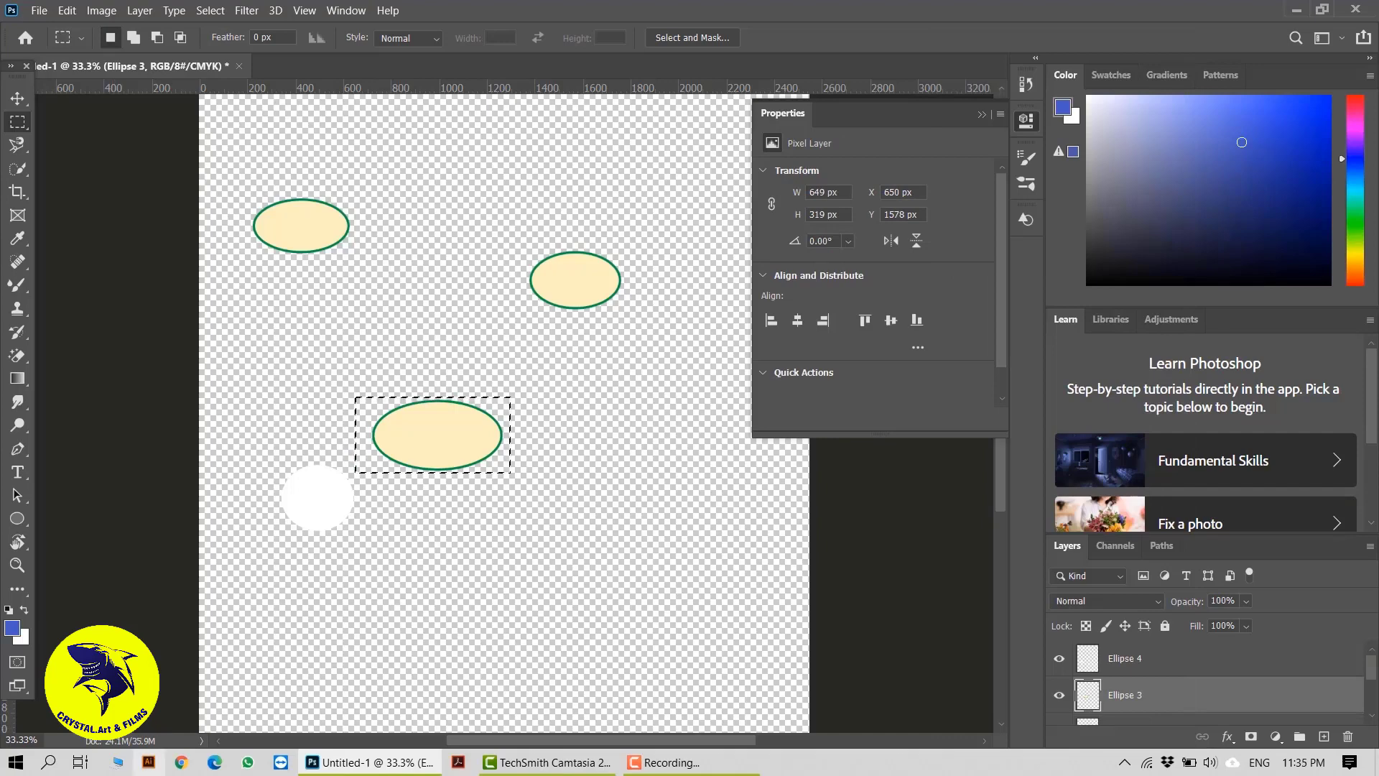
right_click(436, 442)
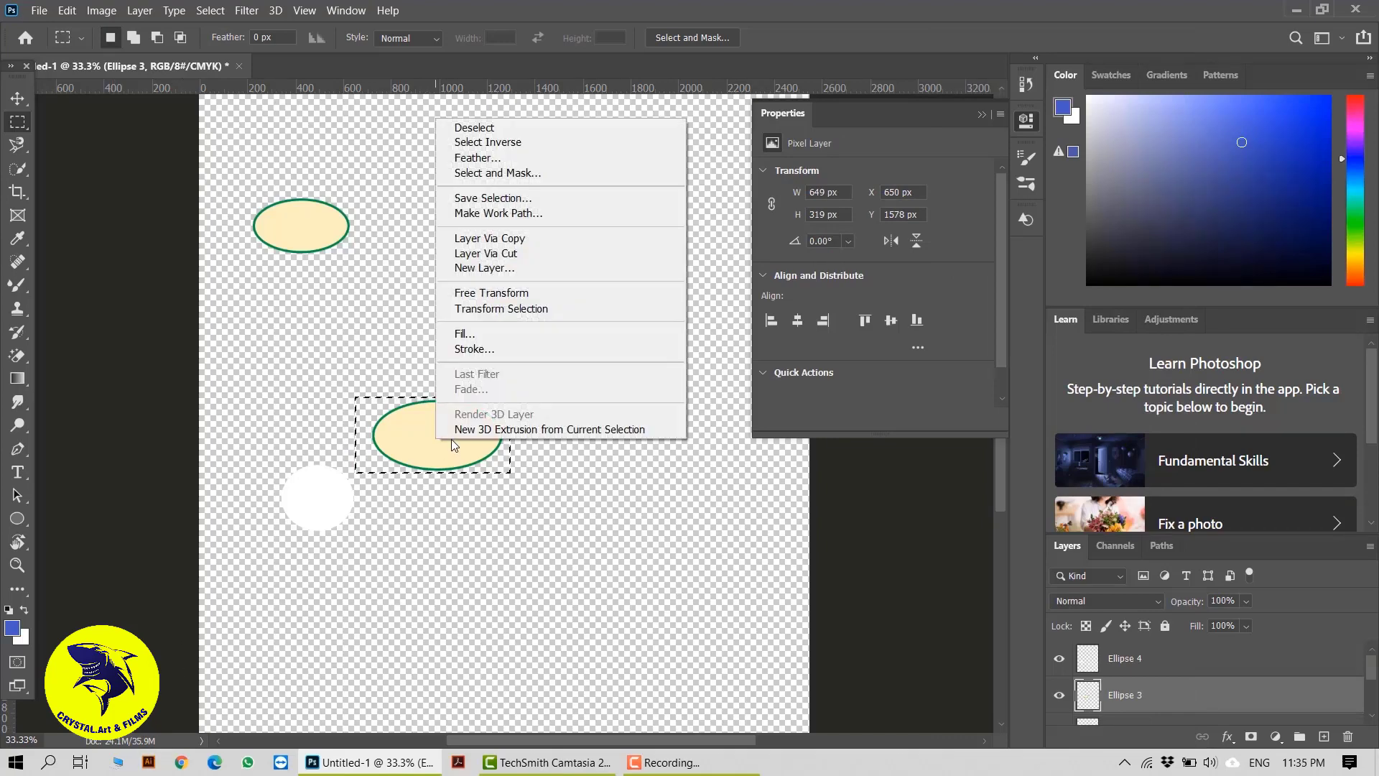
left_click(463, 330)
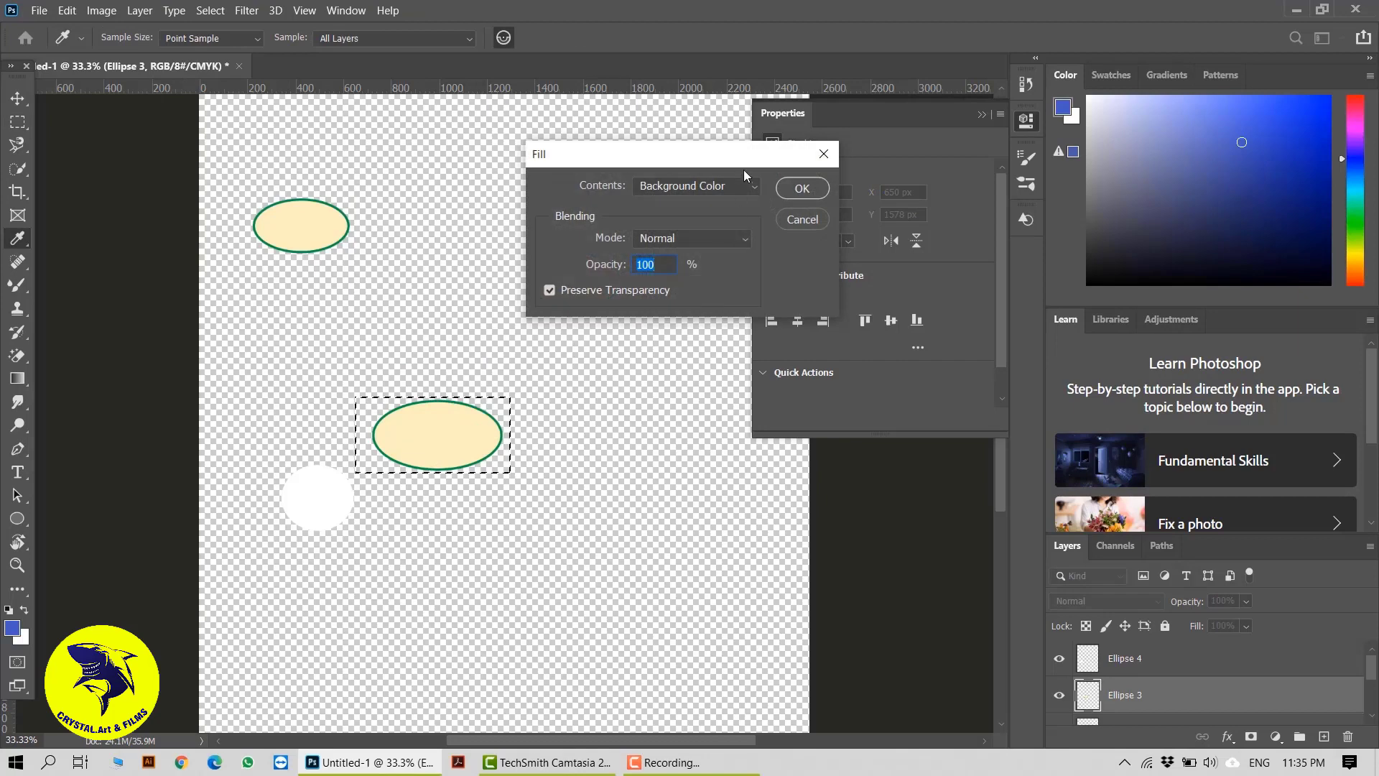
left_click(697, 186)
left_click(695, 238)
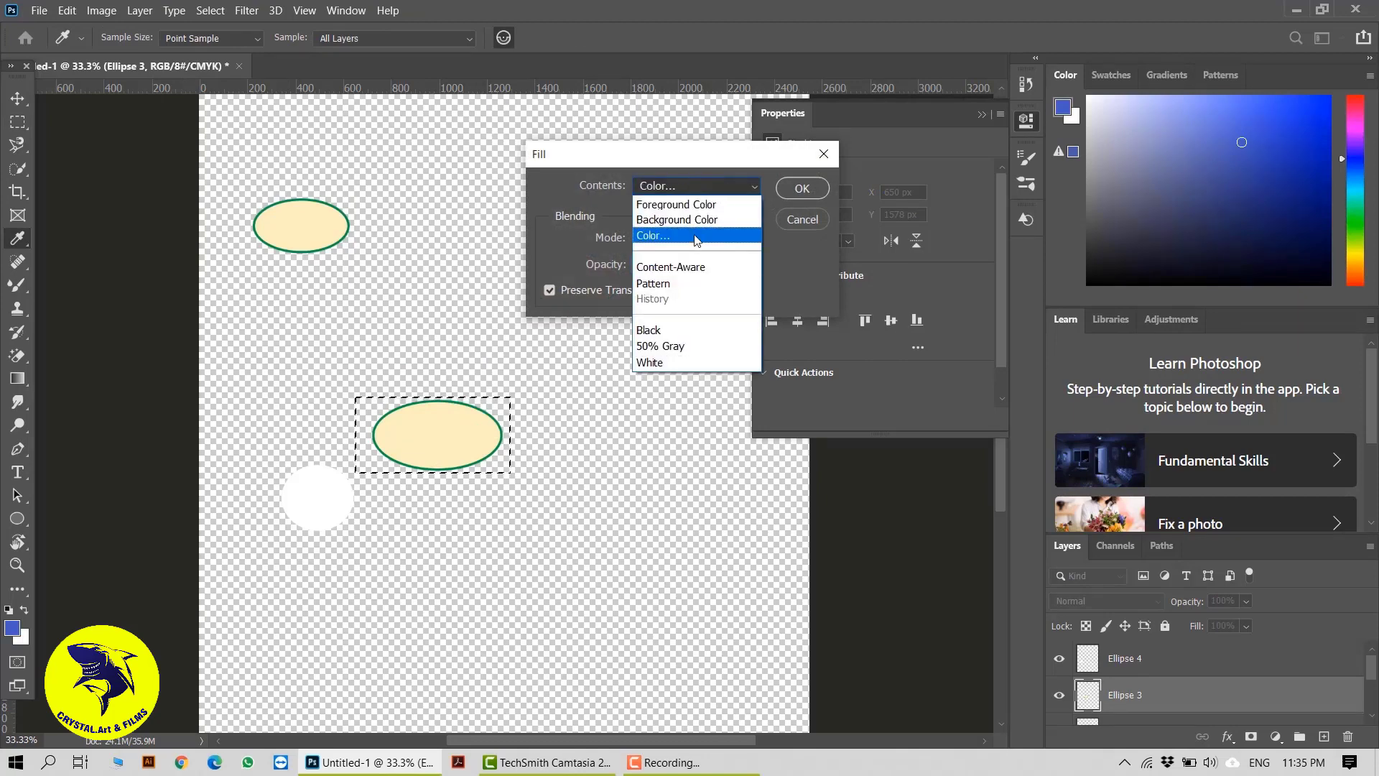
left_click_drag(890, 388, 783, 434)
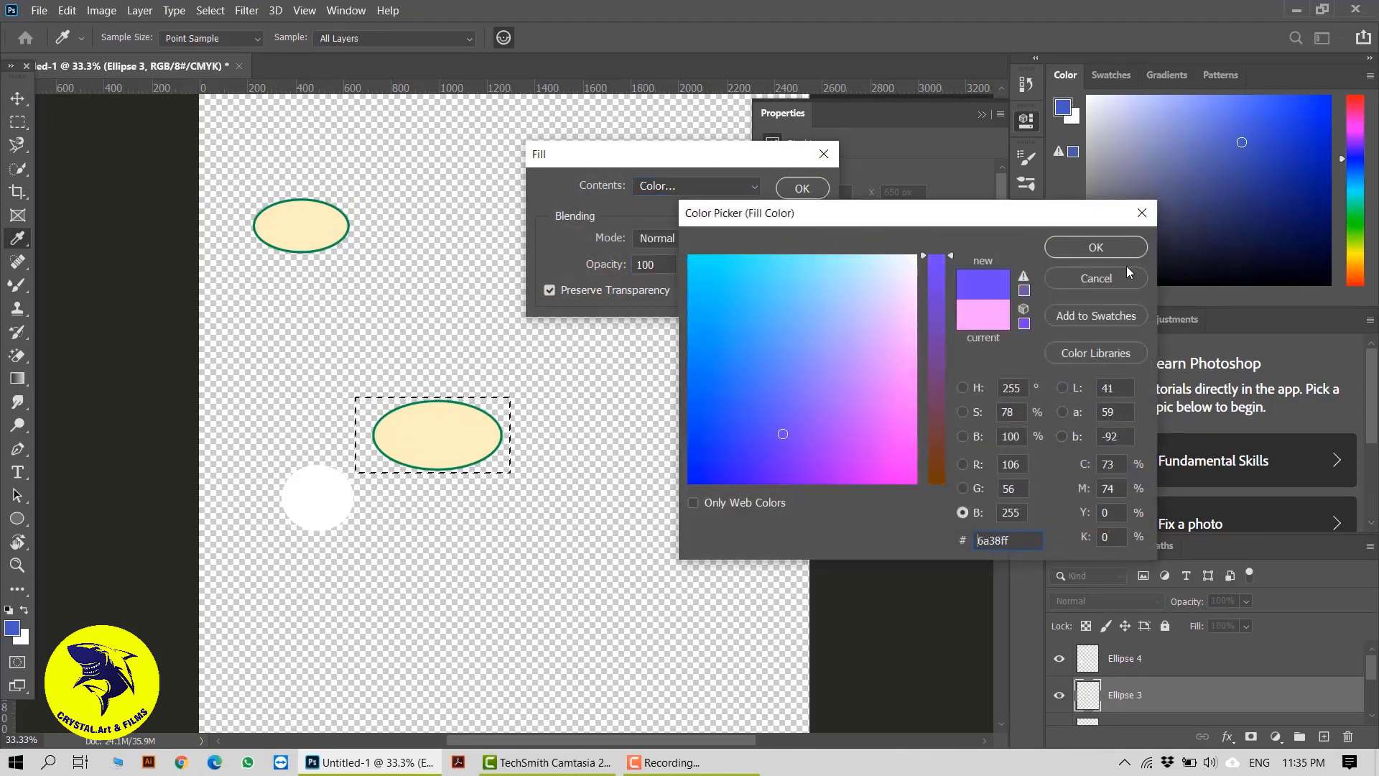
left_click(1096, 245)
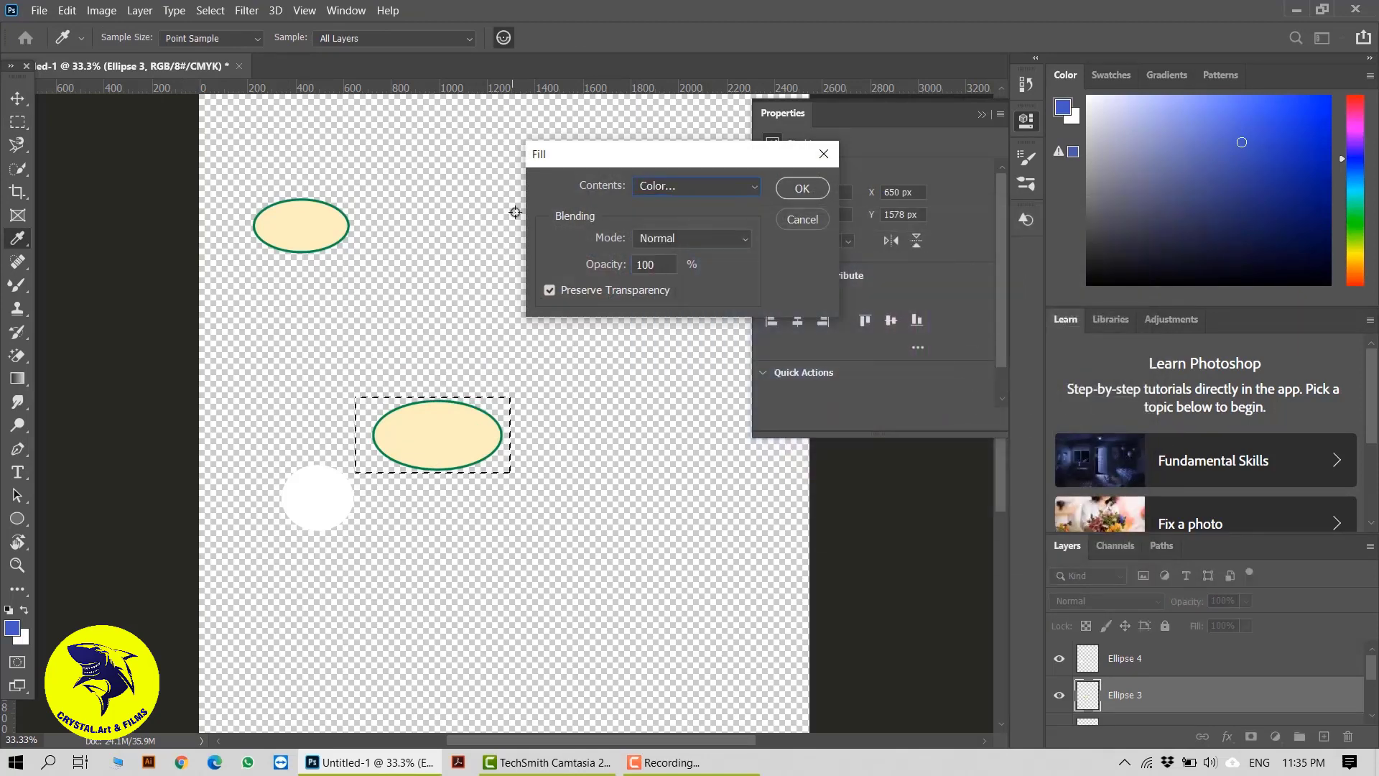
left_click(786, 191)
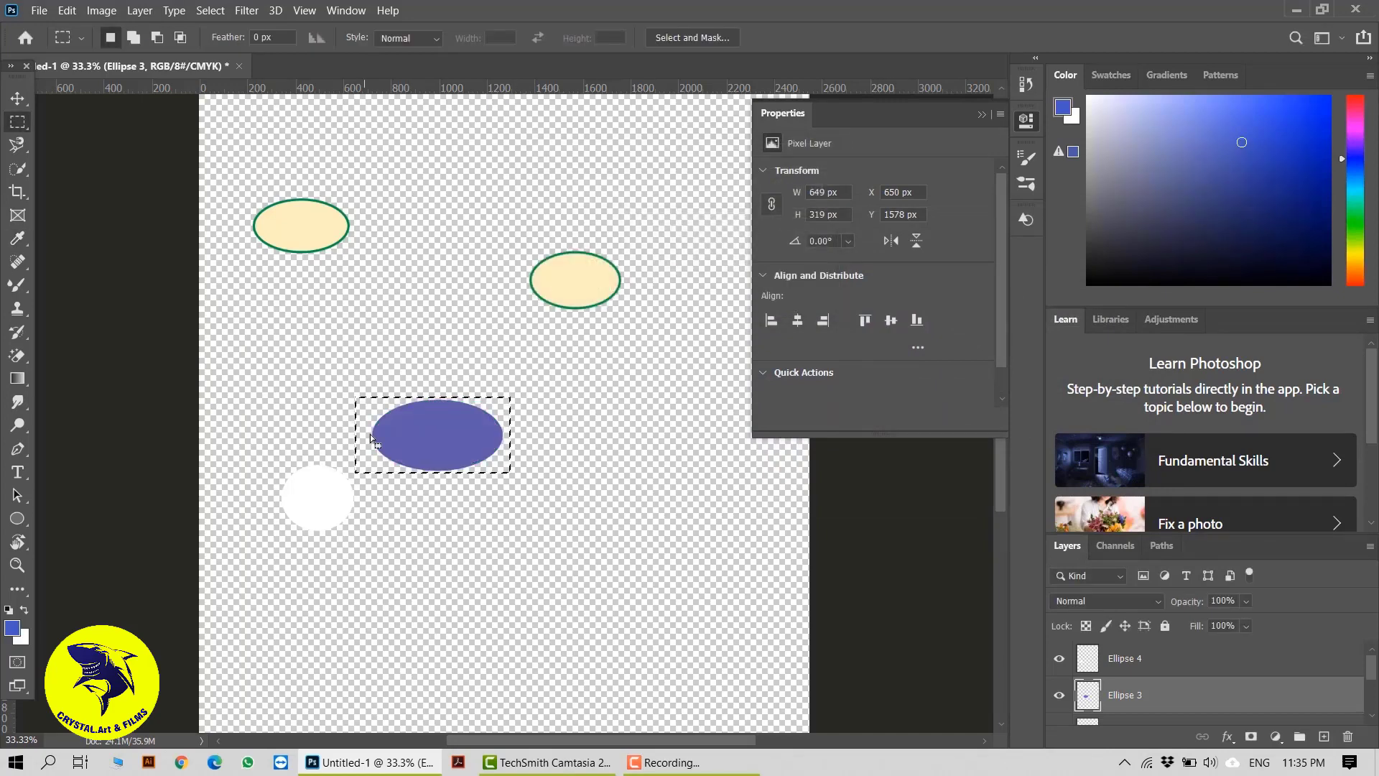
left_click(441, 459)
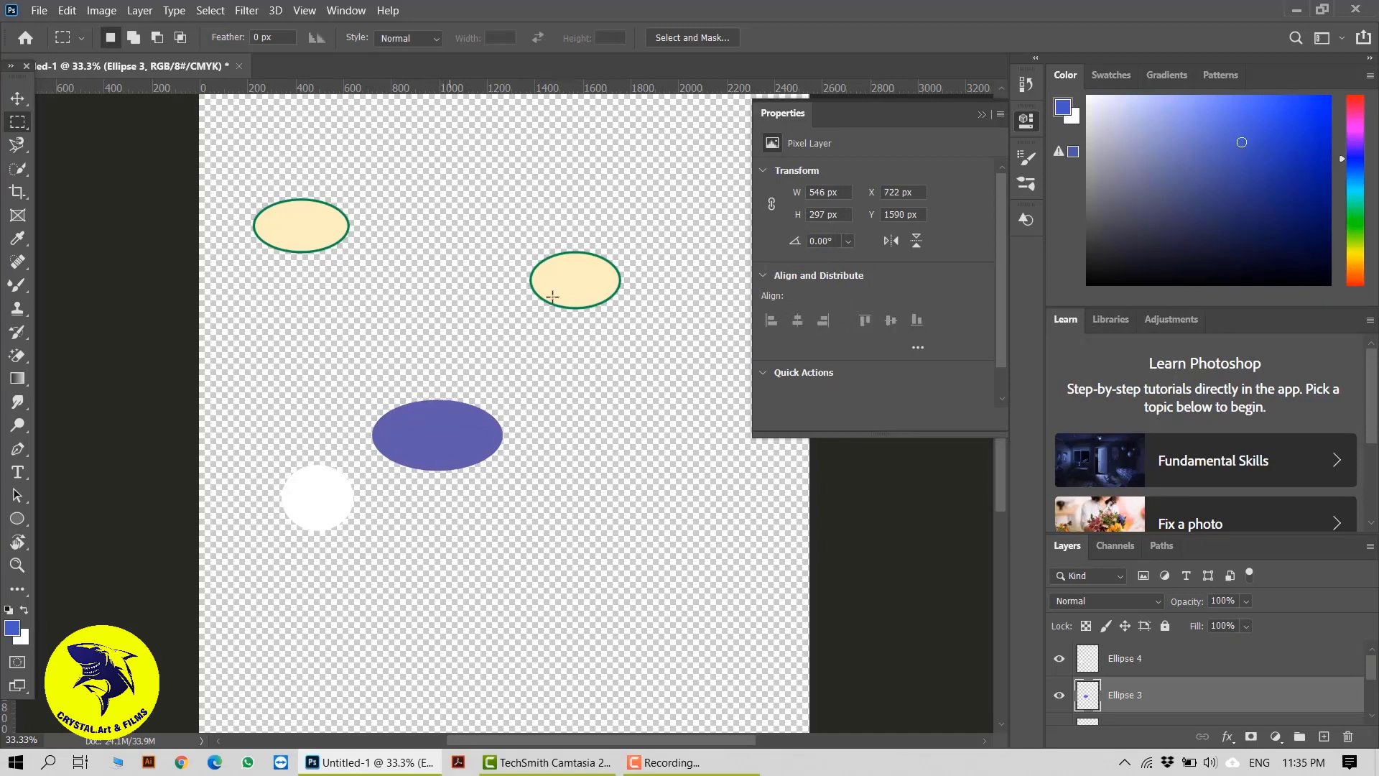
Move the Ellipse 2 shape to about X 1076 px, Y 1617 px, so it partly sits behind the purple ellipse
left_click_drag(505, 234, 626, 338)
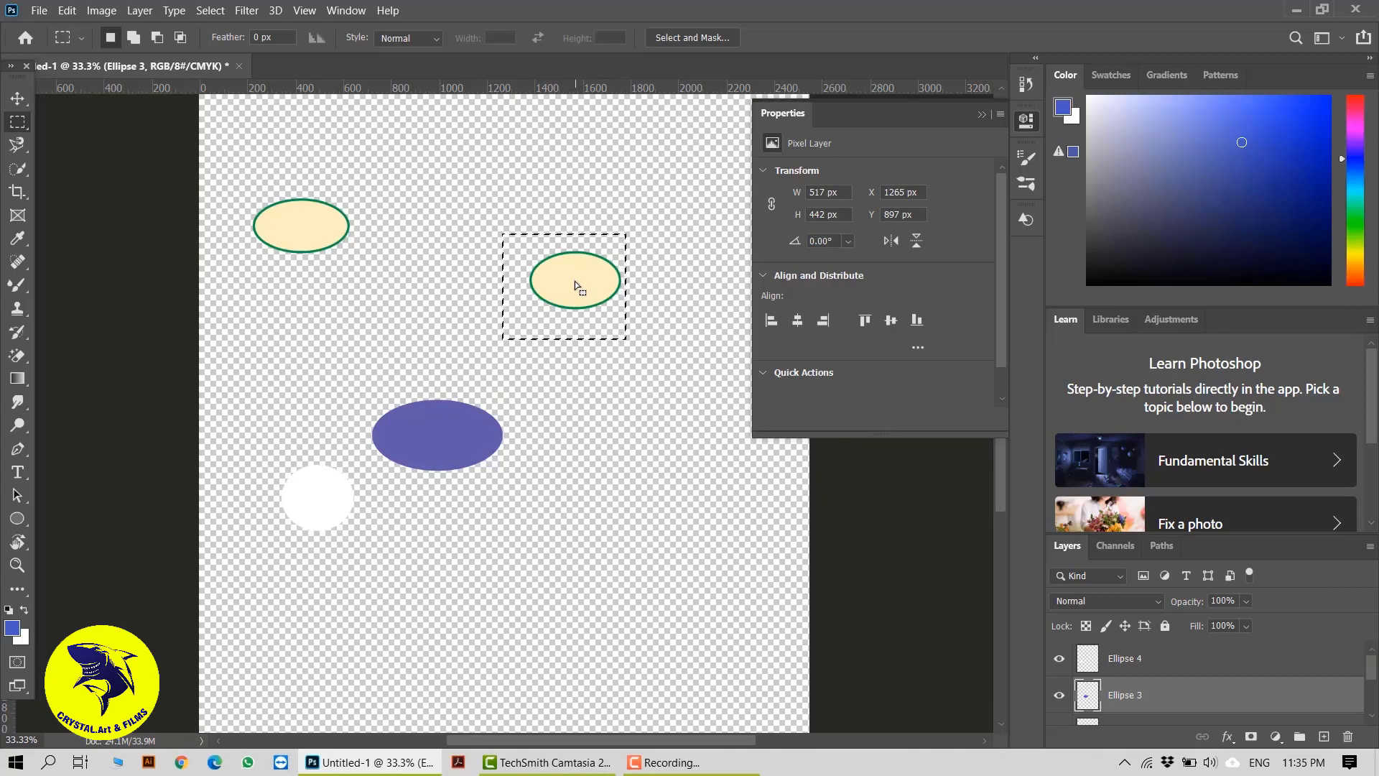
left_click(575, 288)
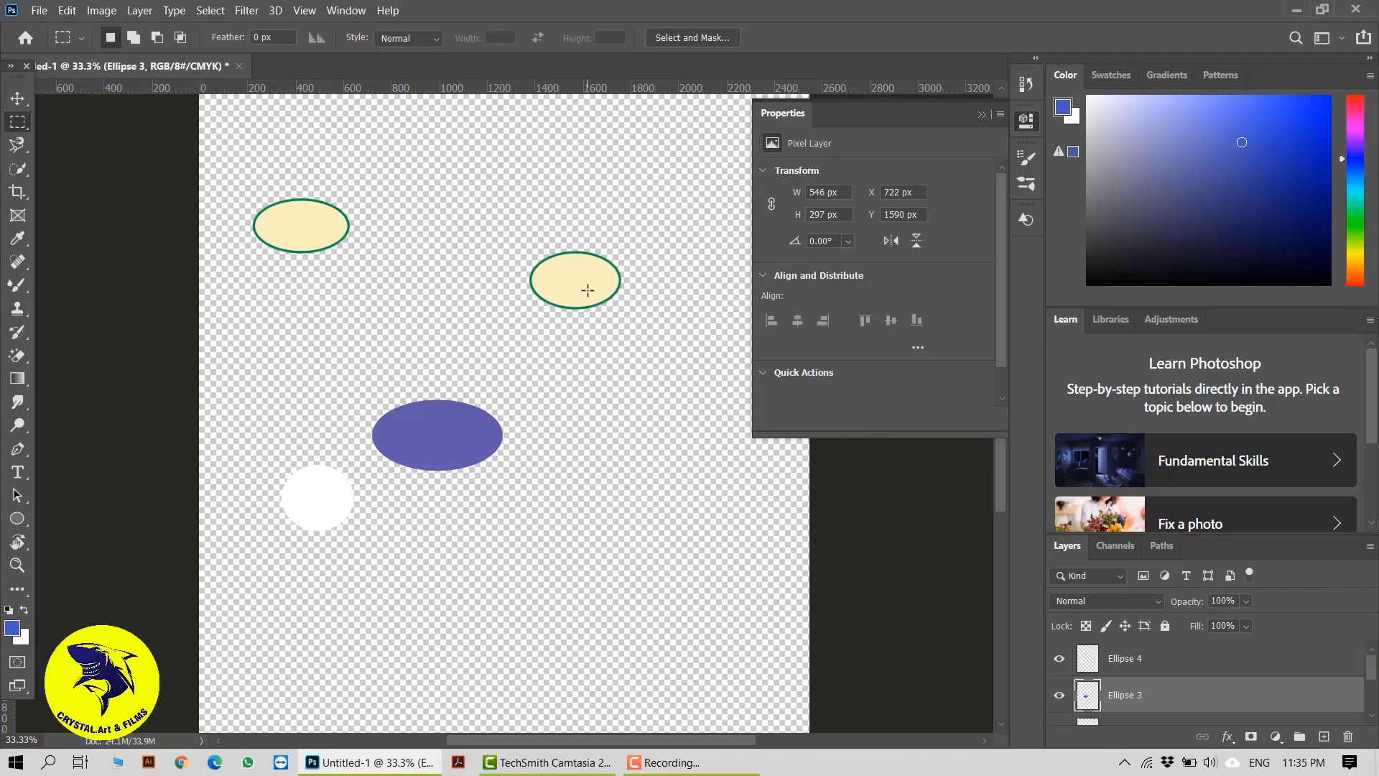
key("ctrl+plus")
key("ctrl+plus")
left_click_drag(591, 266, 577, 302)
left_click(18, 99)
left_click_drag(577, 183, 431, 492)
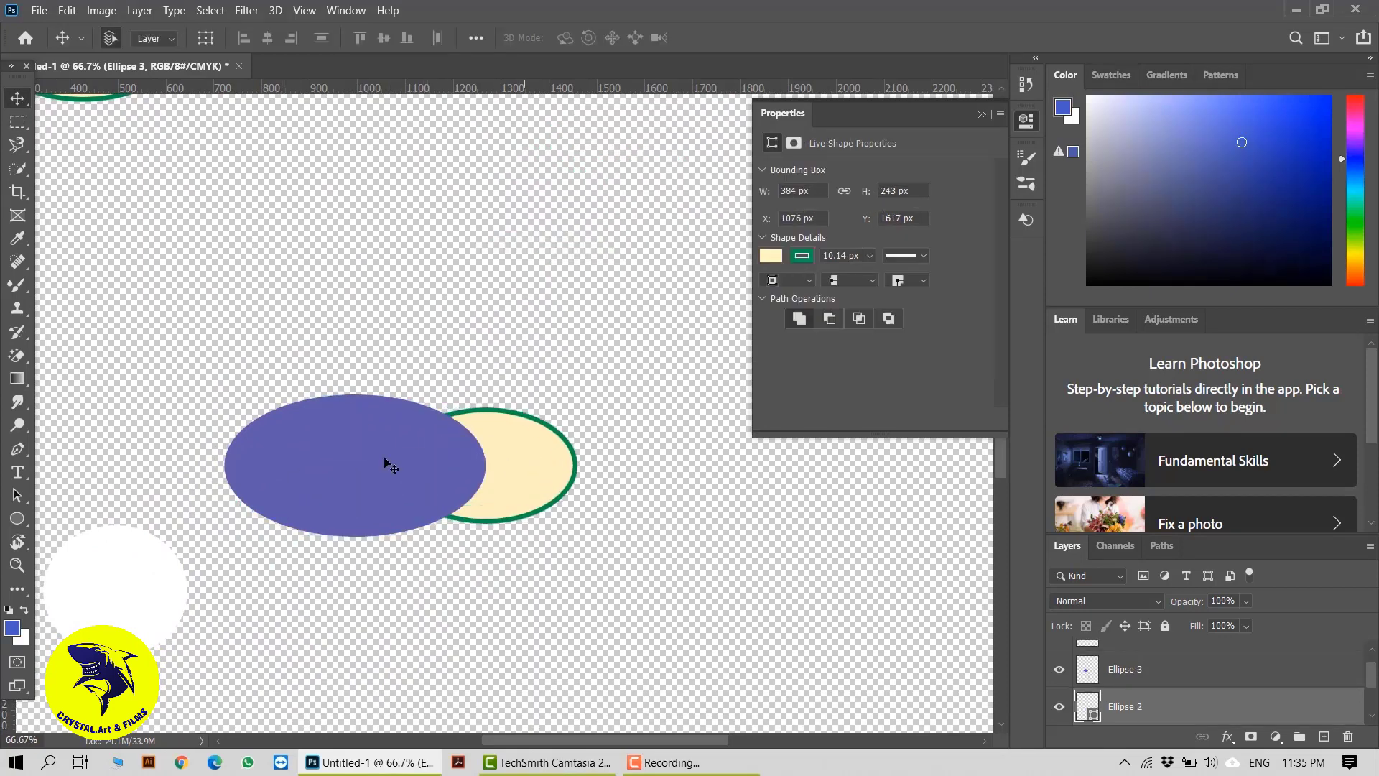
Draw an elliptical marquee of about 143 × 138 px over the ellipses' overlap and try to fill it on the Ellipse 2 shape layer
left_click(18, 122)
left_click(109, 139)
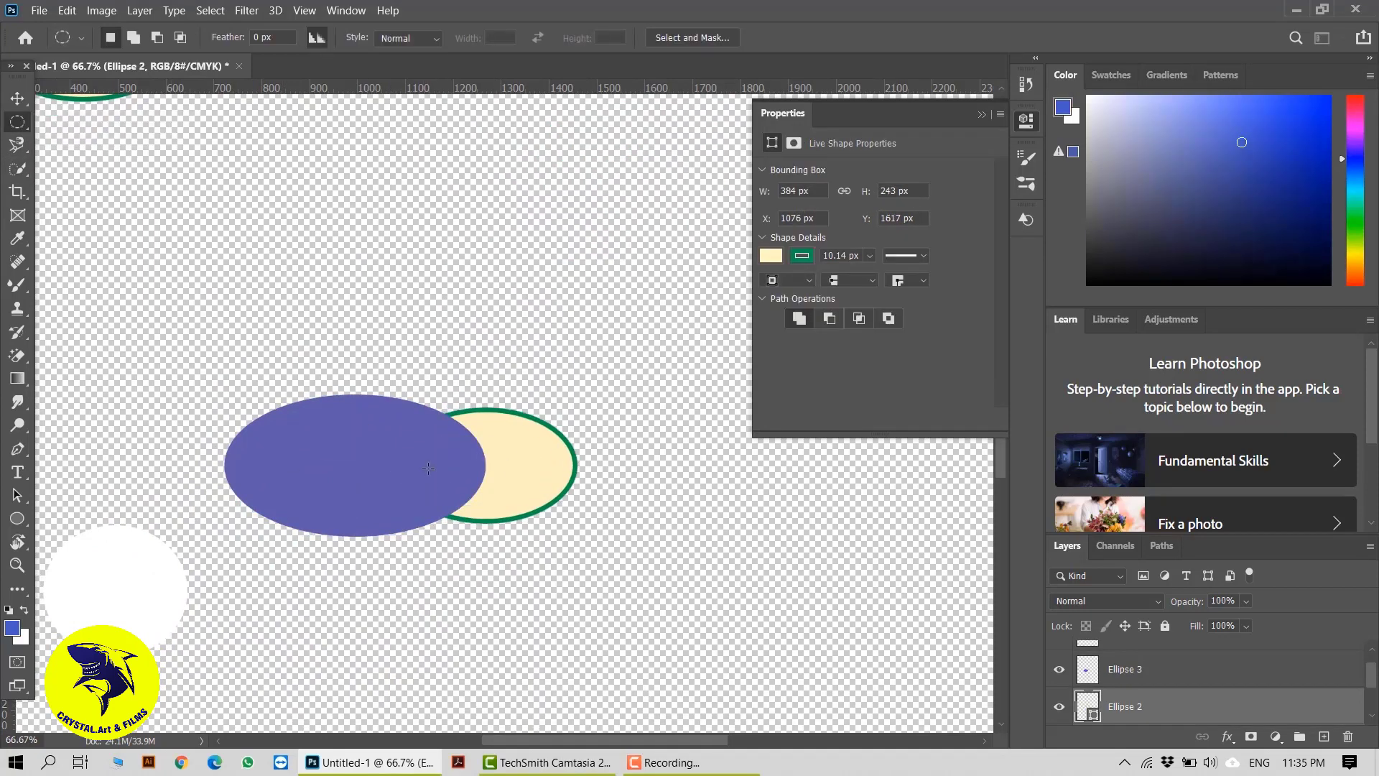
left_click_drag(452, 433, 521, 498)
key("Delete")
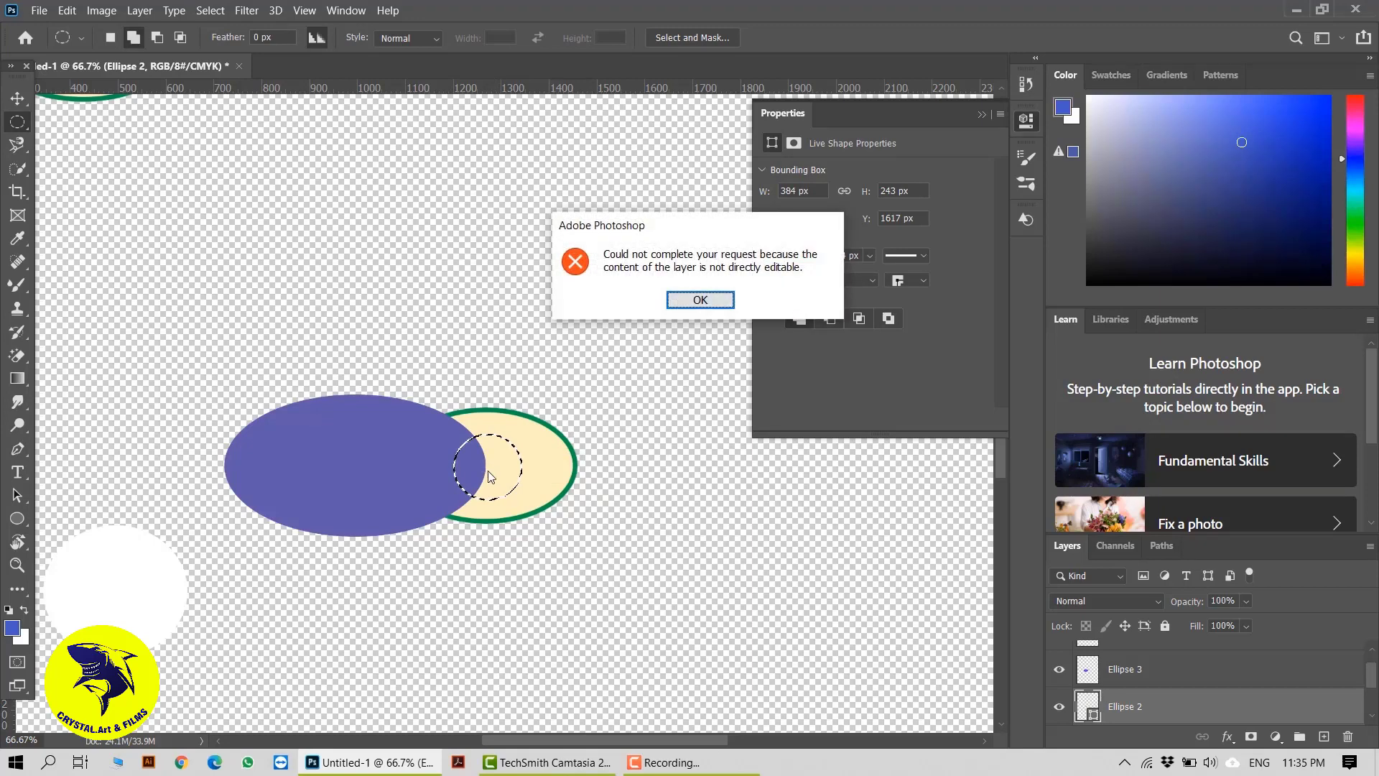
left_click(701, 300)
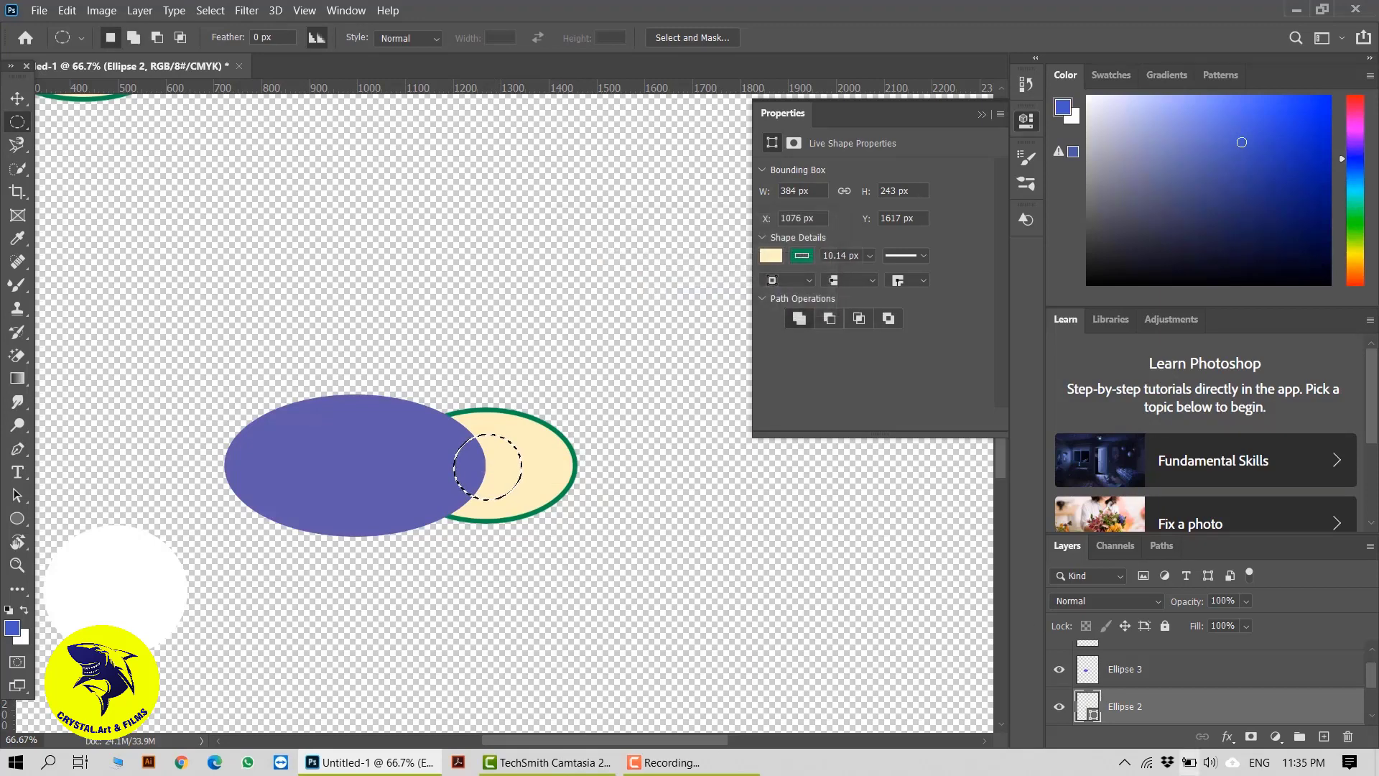
Rasterize the Ellipse 2 layer, fill the elliptical selection with Content-Aware using Color Adaptation and Preserve Transparency at 100% opacity, and deselect
right_click(1140, 706)
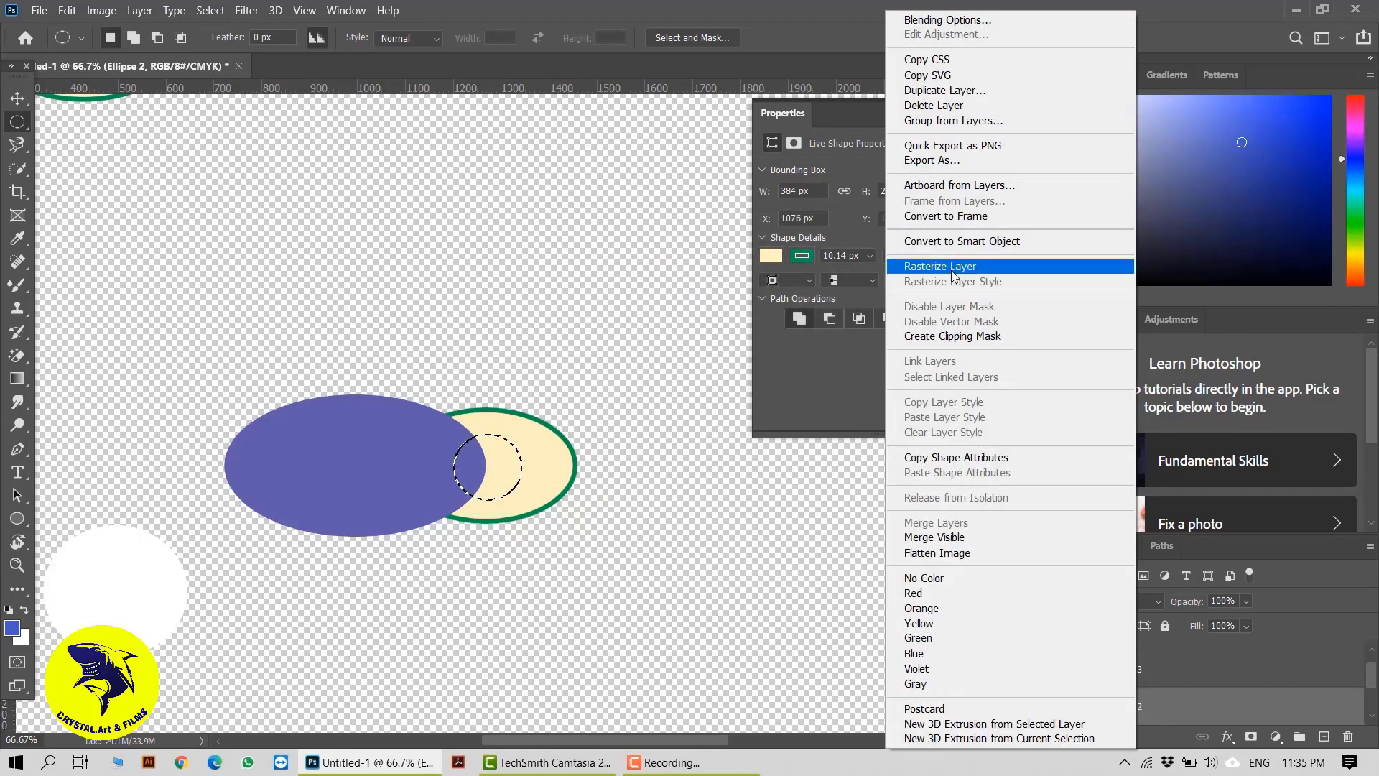
left_click(934, 266)
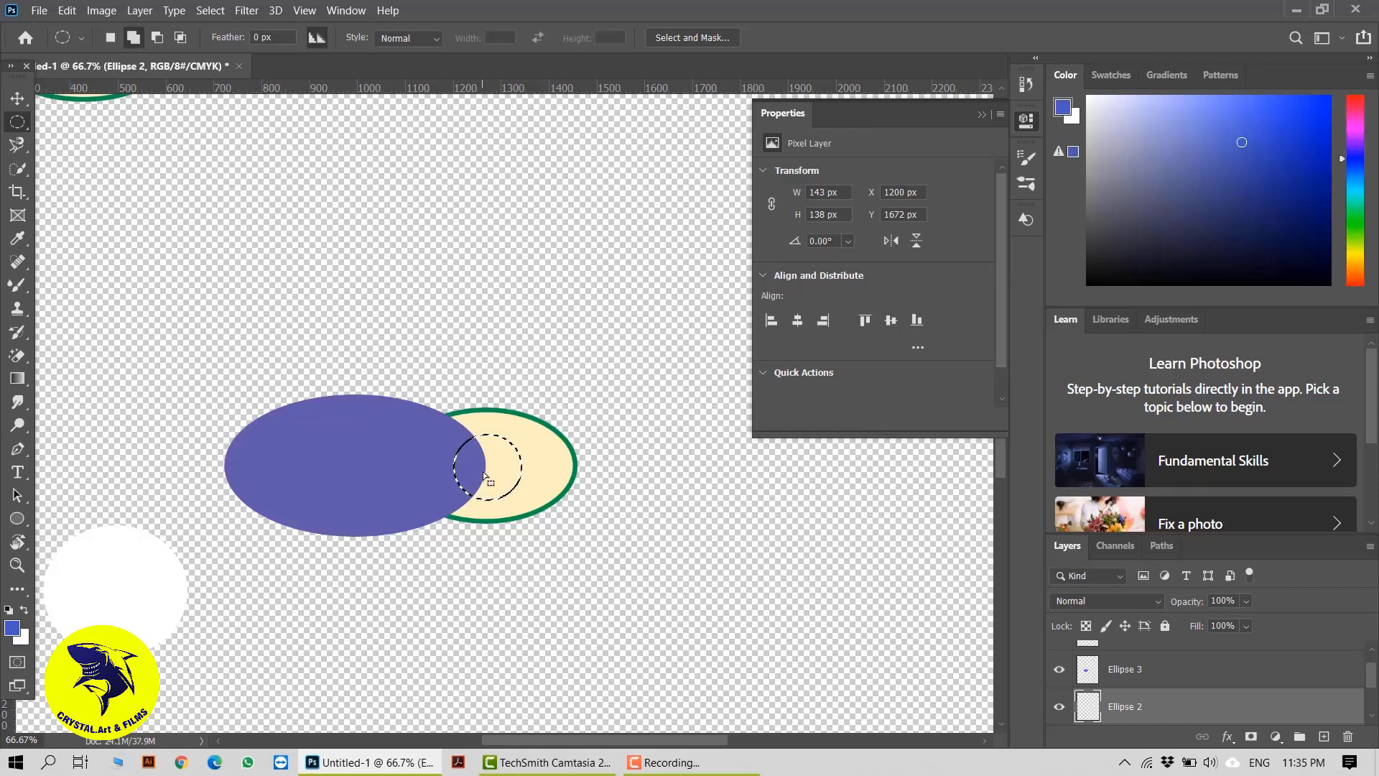
key("shift+BackSpace")
left_click(730, 186)
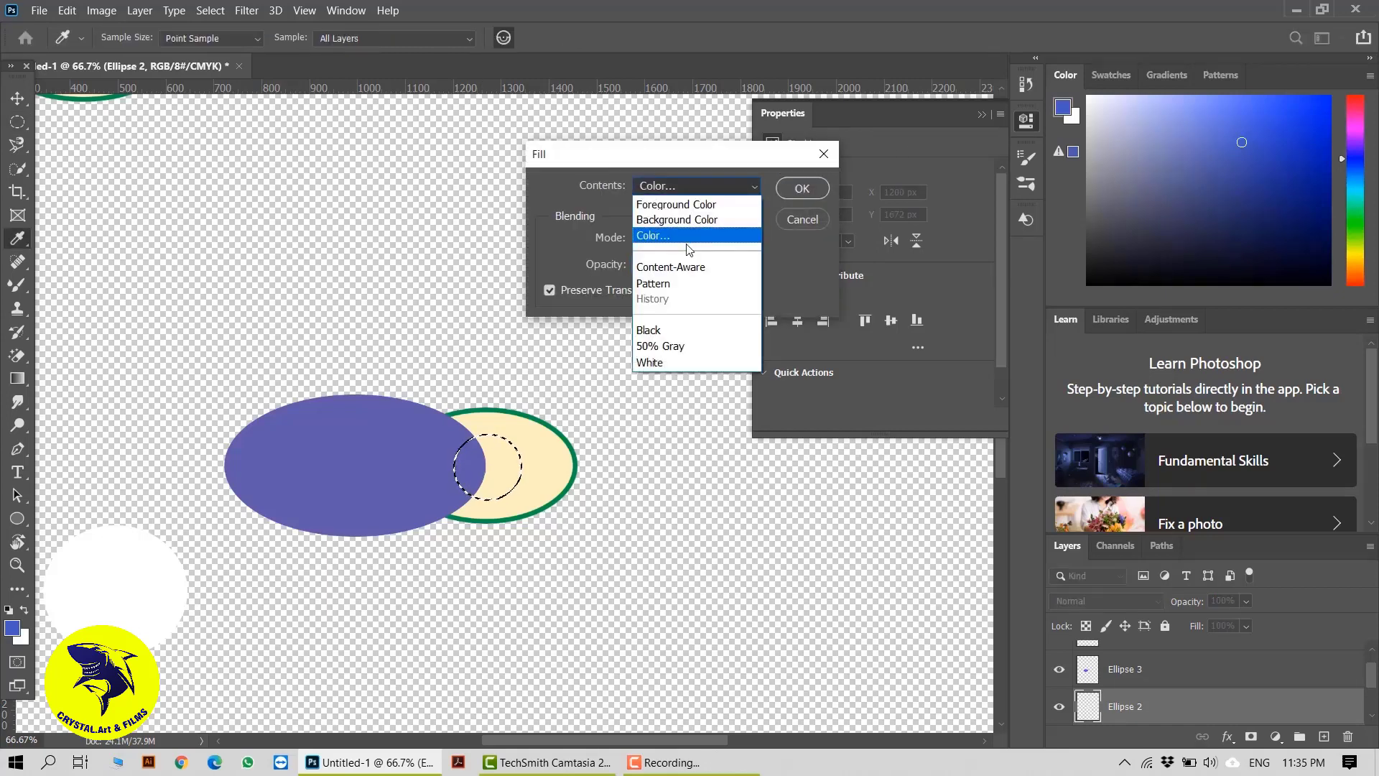
left_click(683, 270)
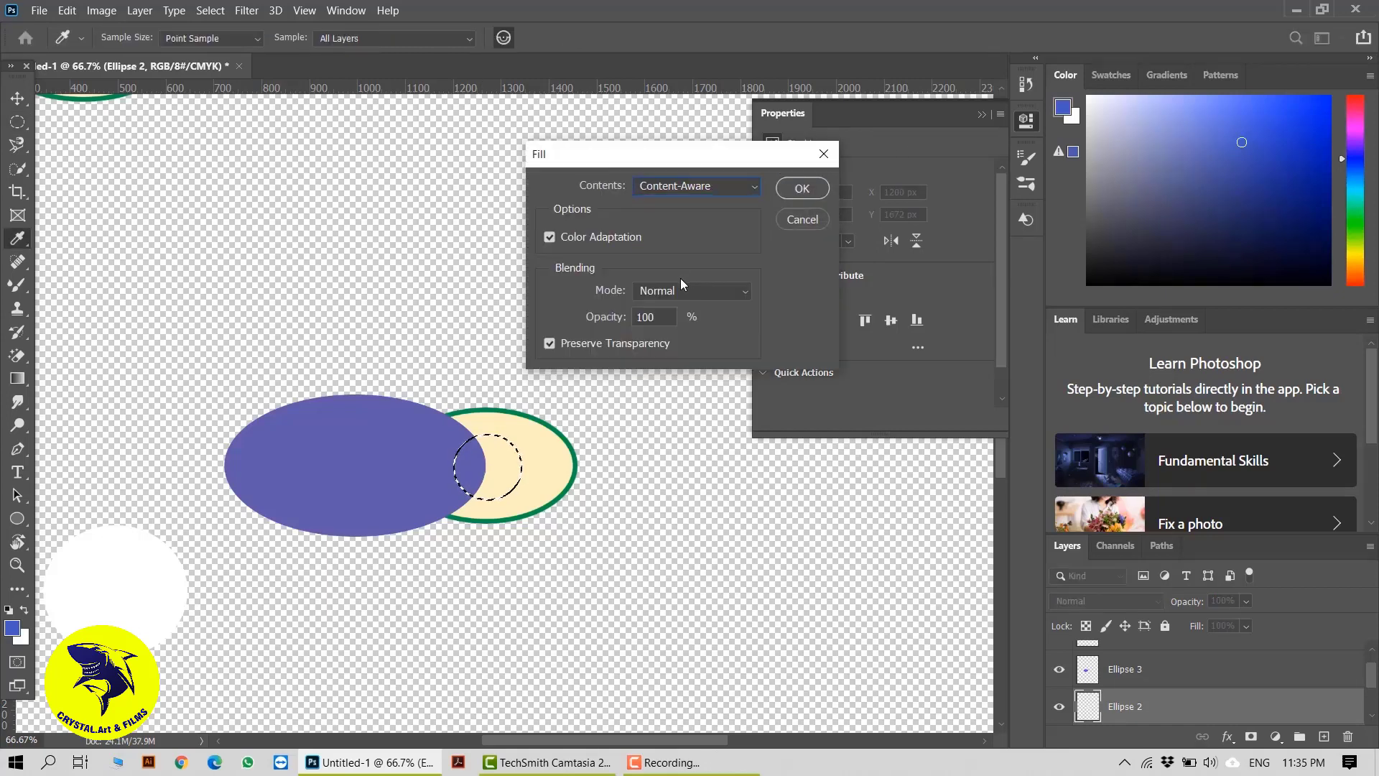
left_click(802, 186)
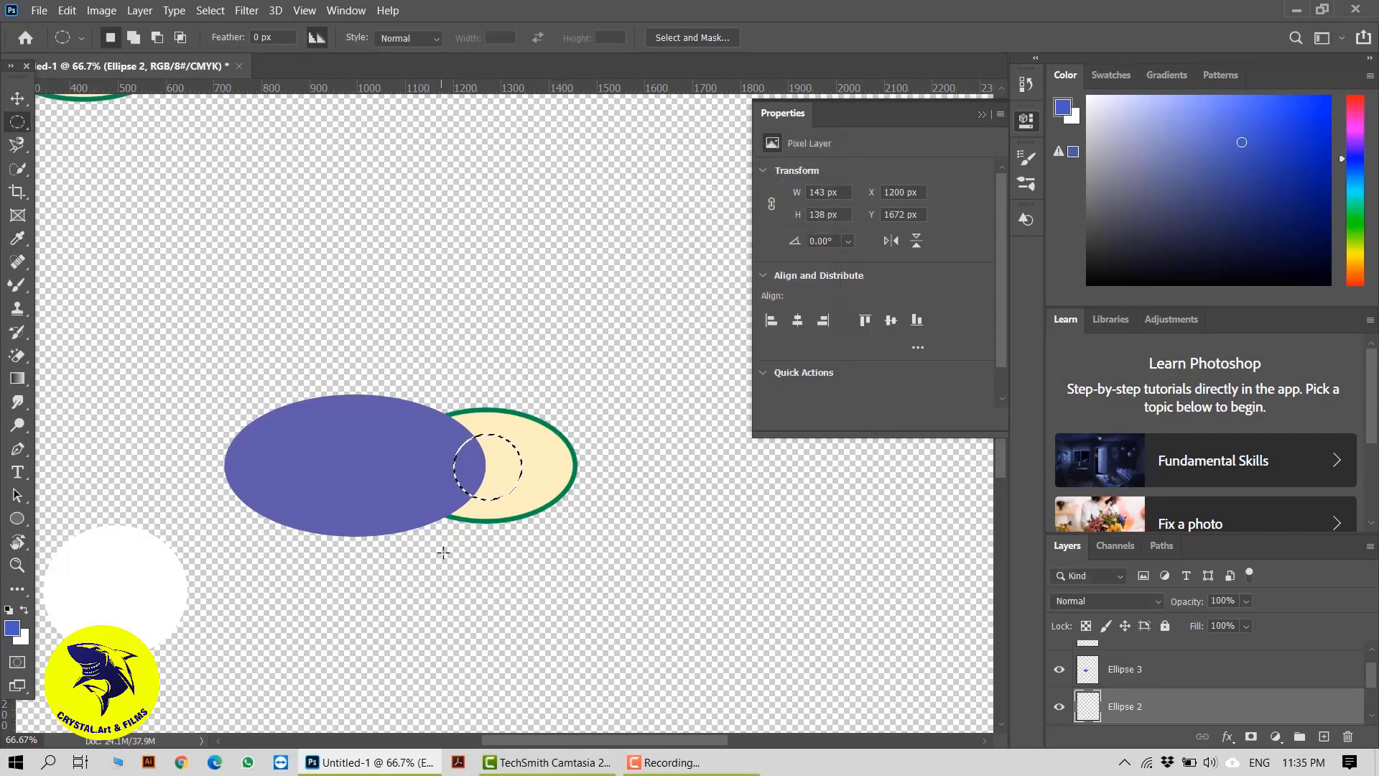
left_click(17, 98)
key("ctrl+d")
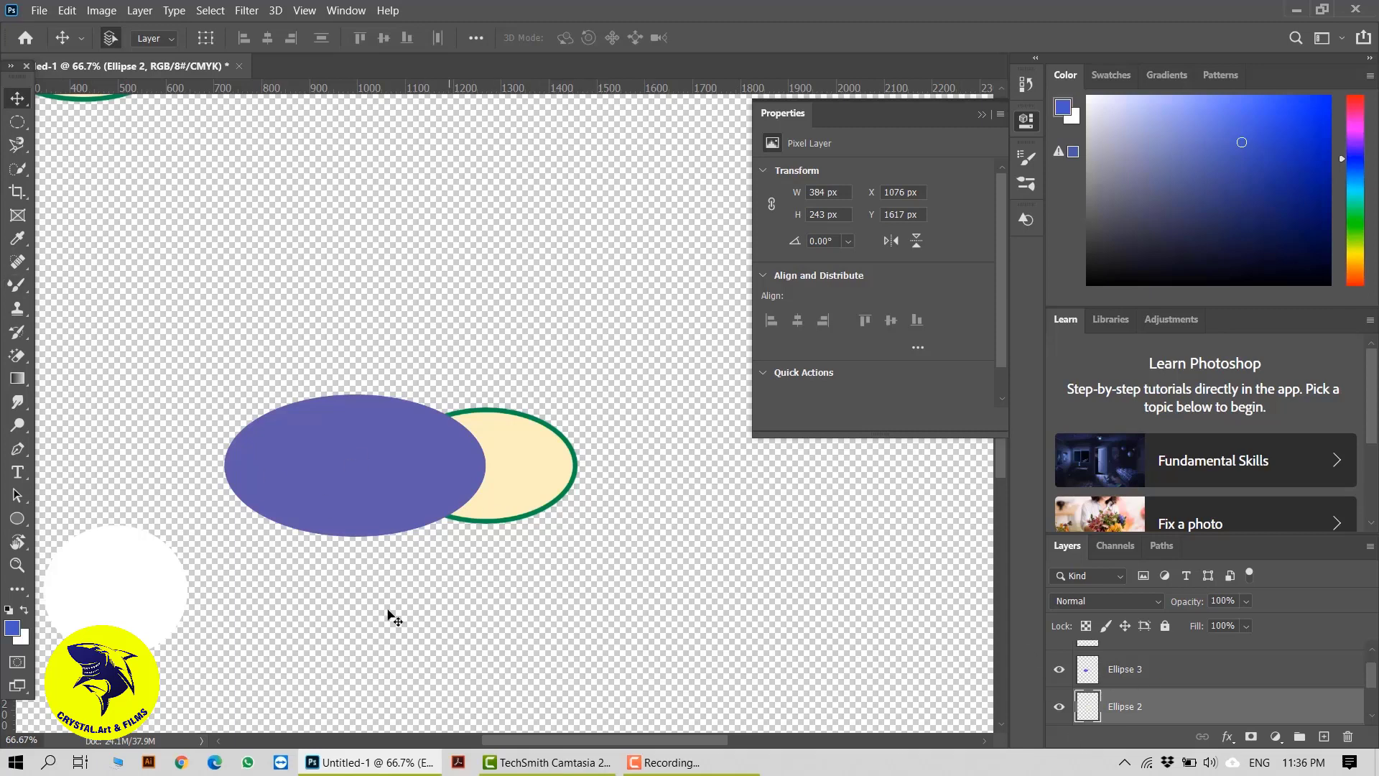
left_click_drag(317, 661, 544, 562)
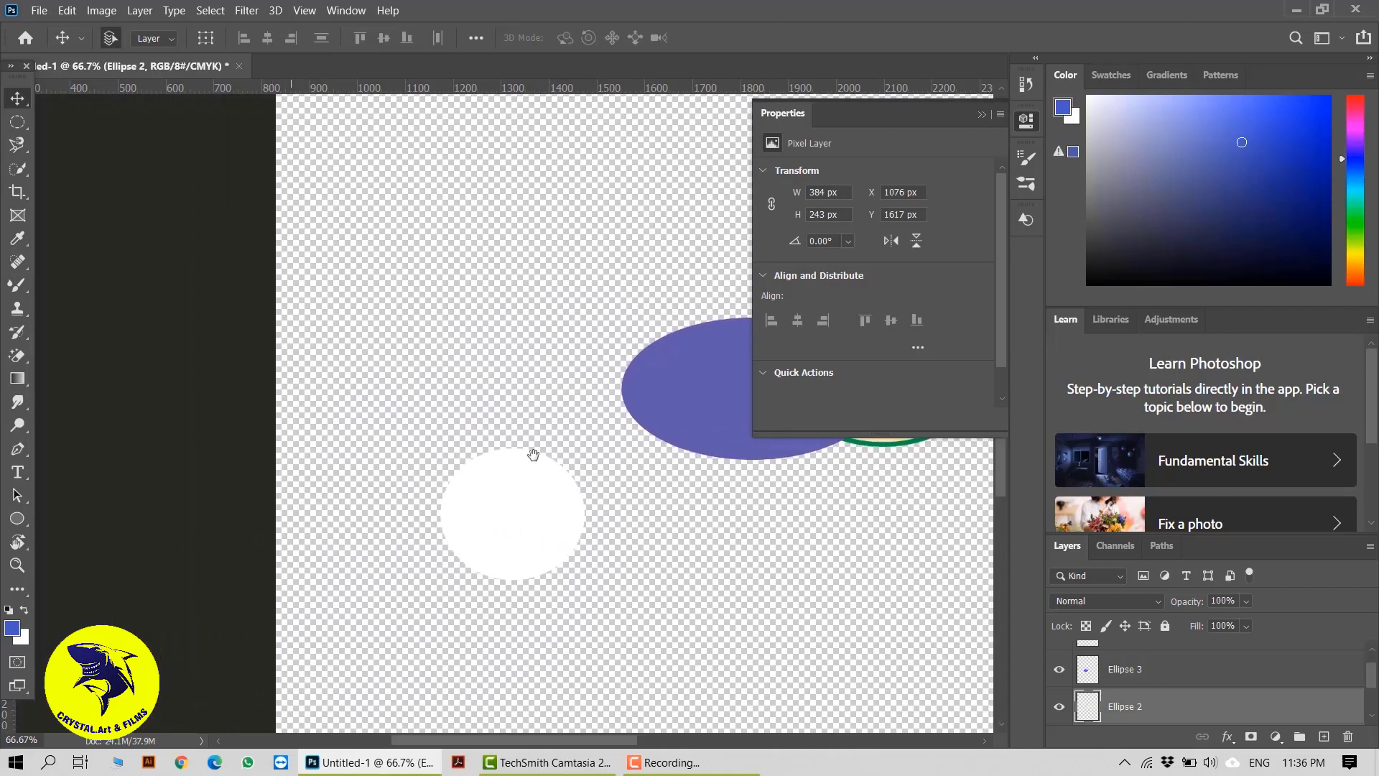
left_click_drag(745, 610, 460, 648)
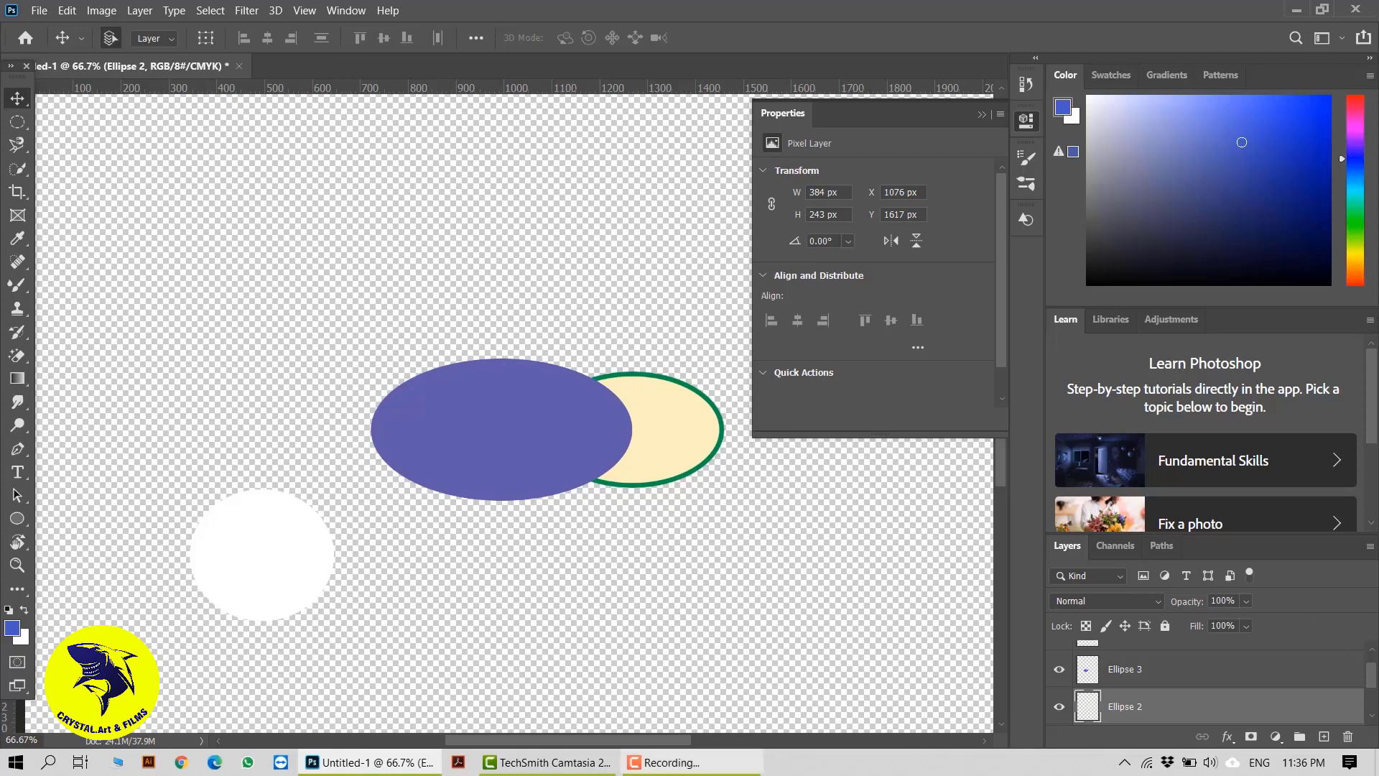
left_click(672, 762)
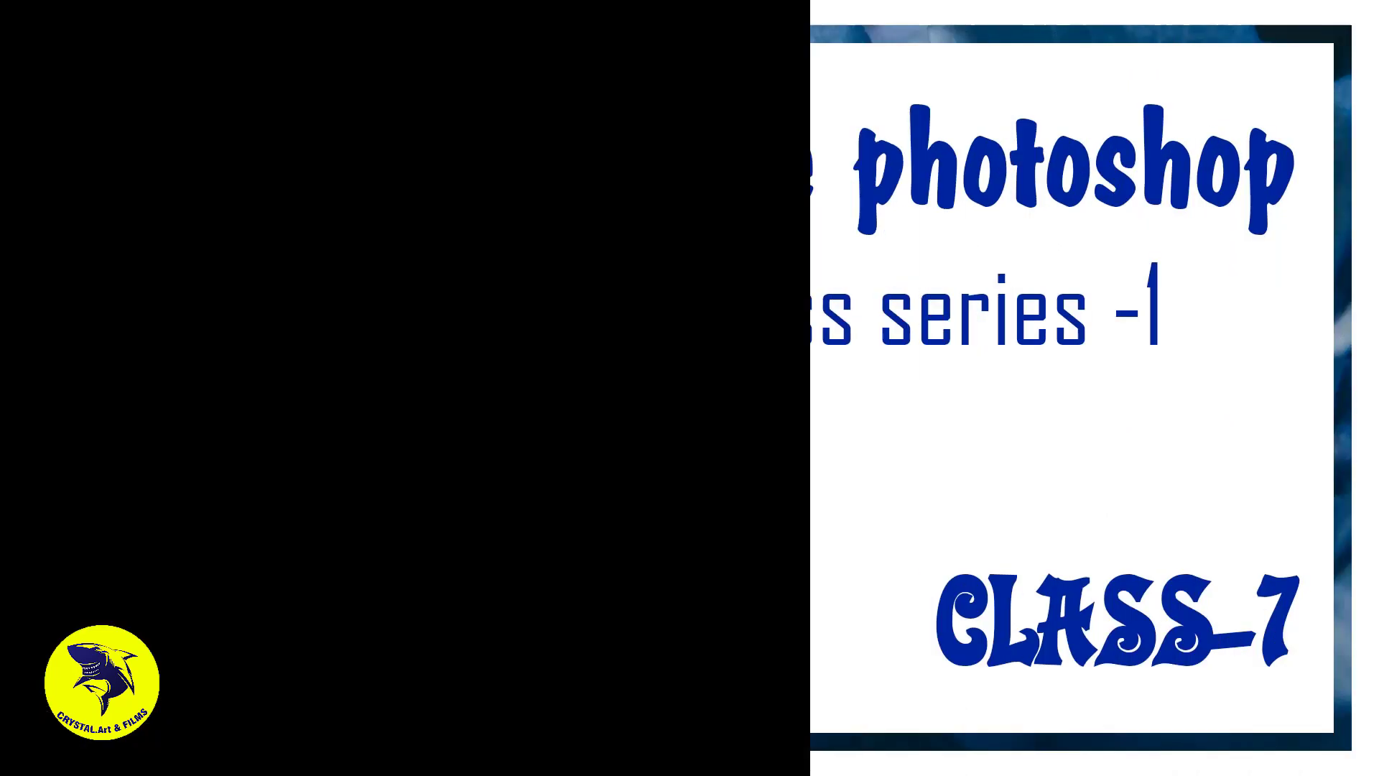